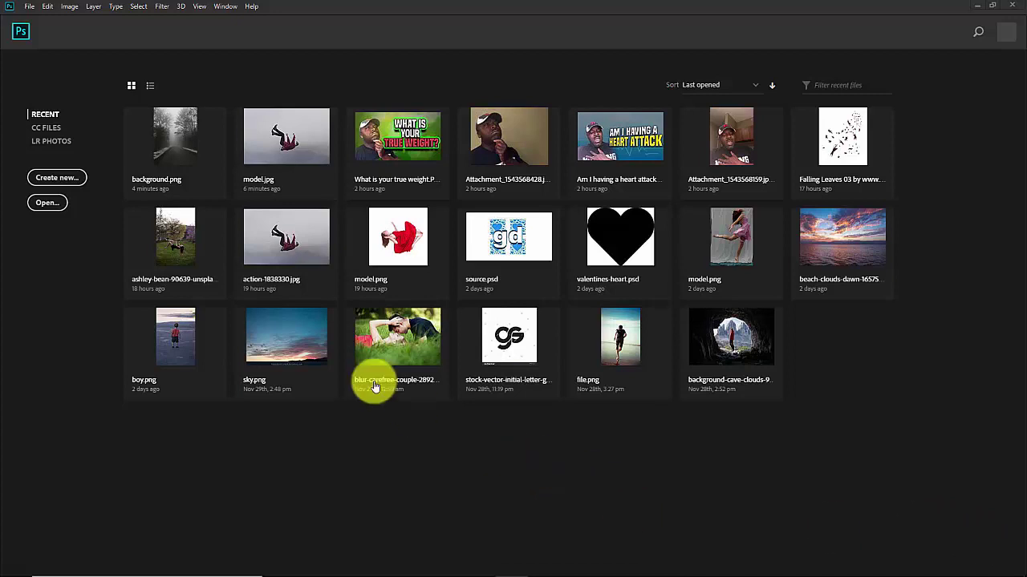
- Open model.jpg from the projects folder
left_click(28, 7)
left_click(40, 32)
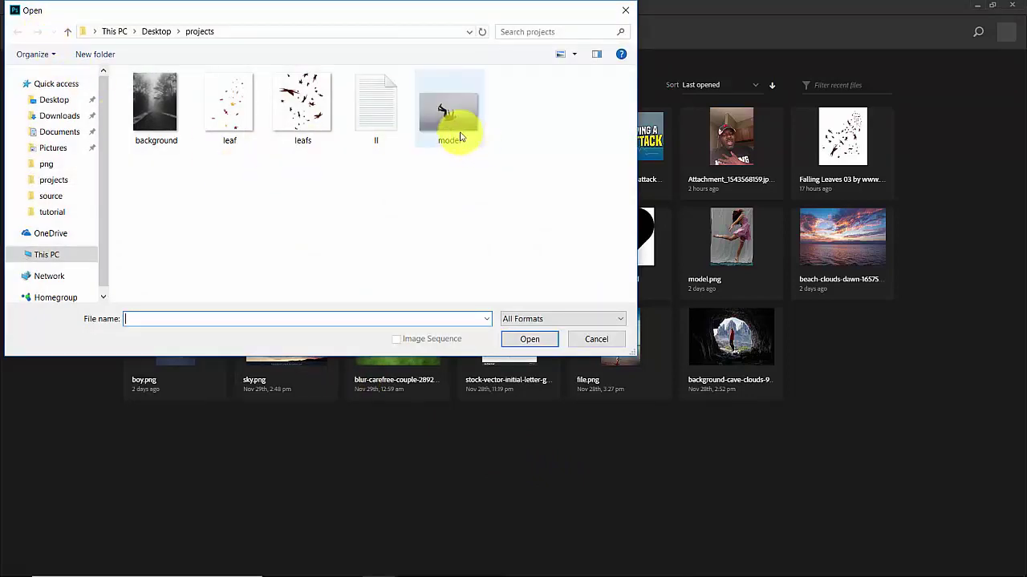
left_click(456, 133)
left_click(522, 339)
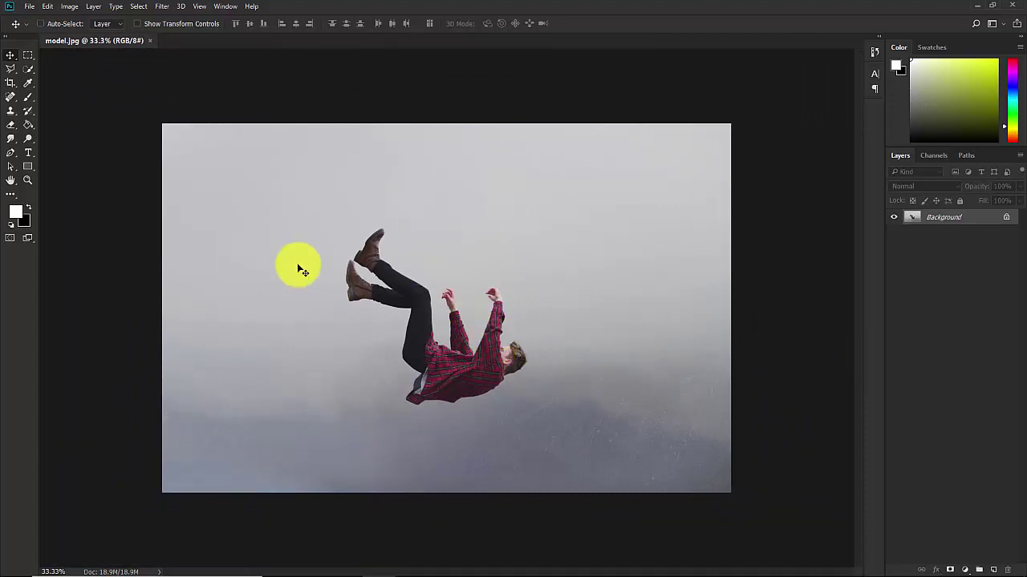
- Try Quick Selection, go back to the Move tool, and zoom in and out on the man
left_click(28, 69)
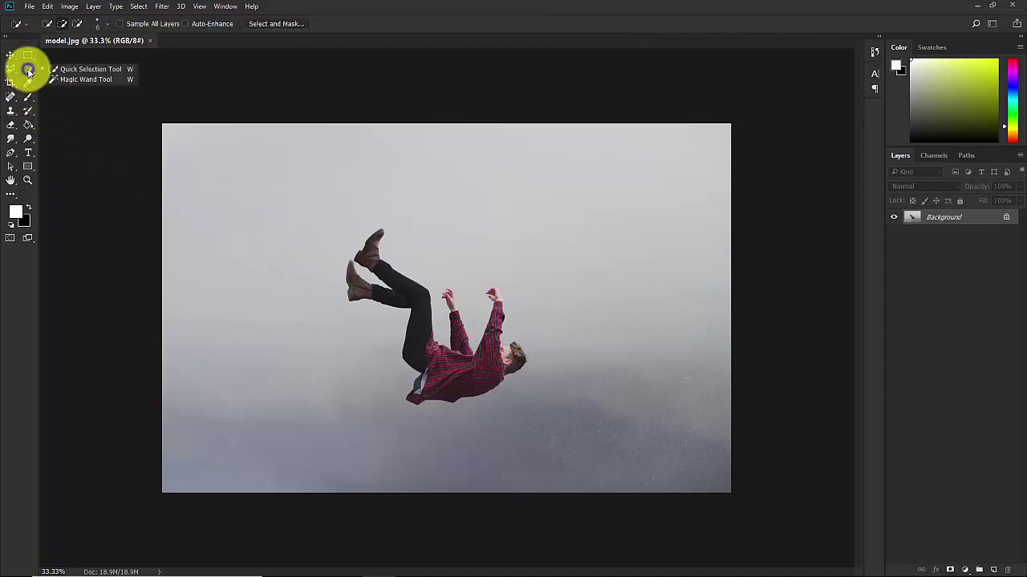
left_click(10, 56)
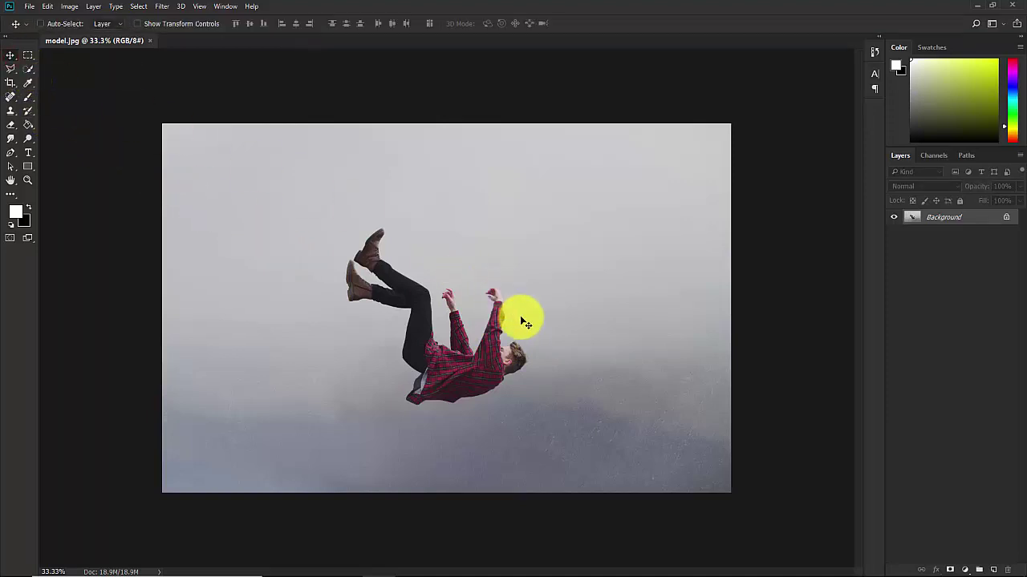
key("ctrl+plus")
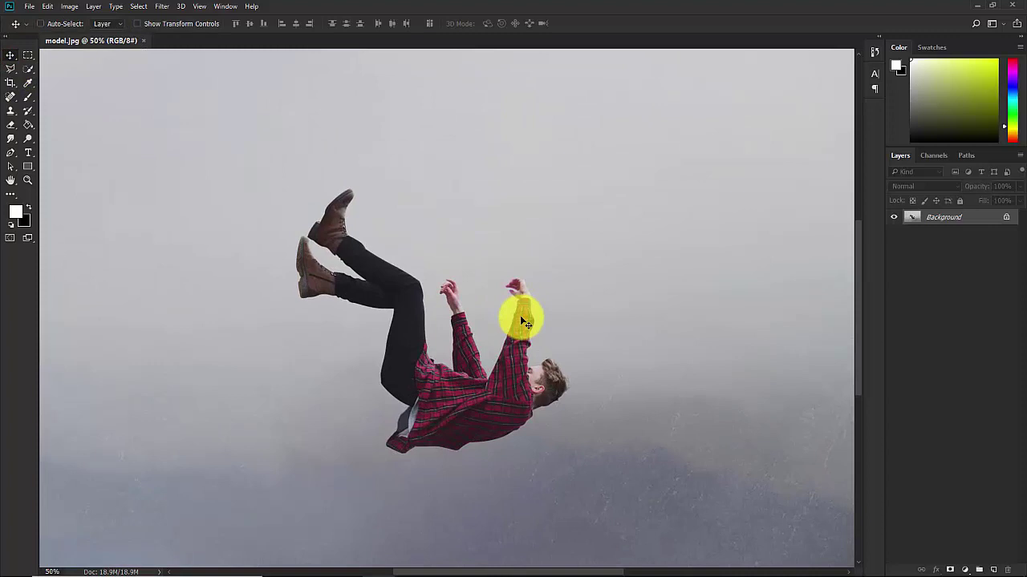
key("ctrl+minus")
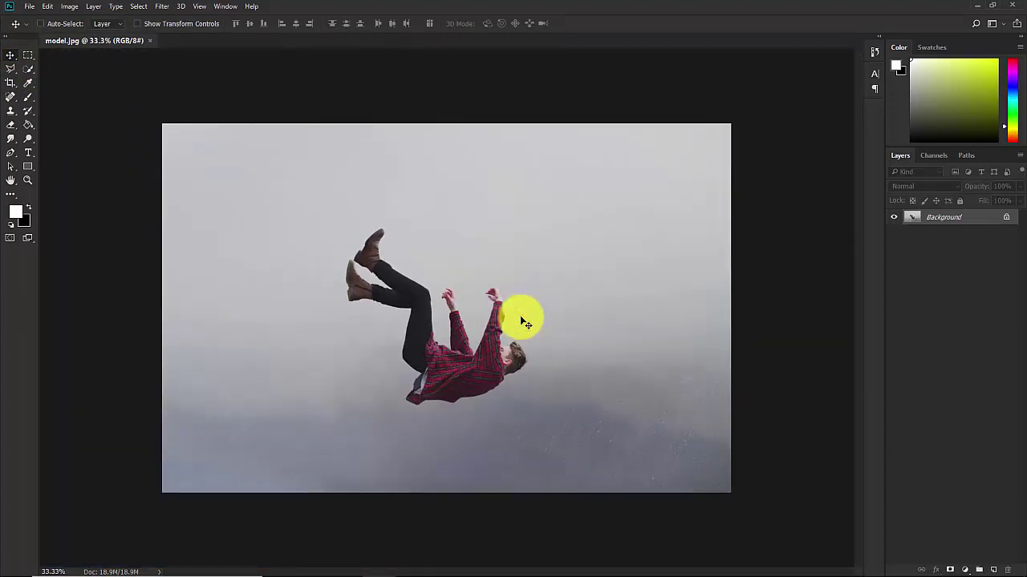
- Select the Pen Tool and set it to Path mode
right_click(6, 155)
left_click(55, 152)
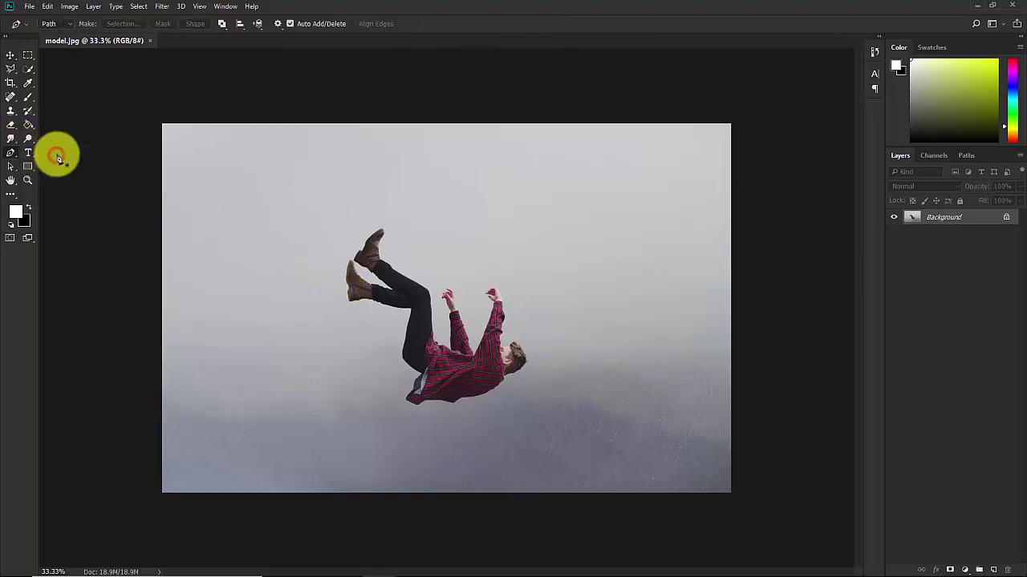
left_click(57, 26)
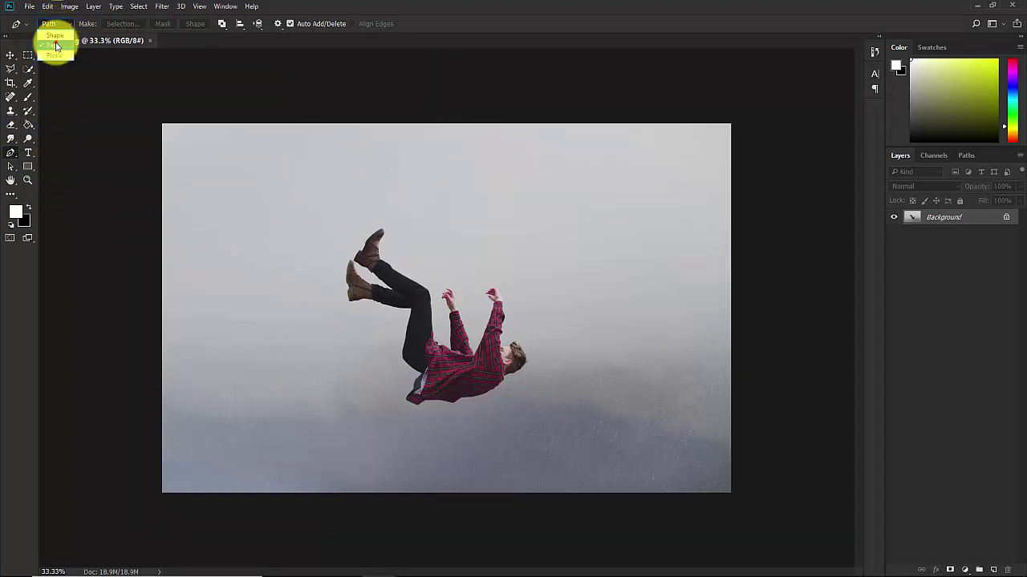
left_click(55, 45)
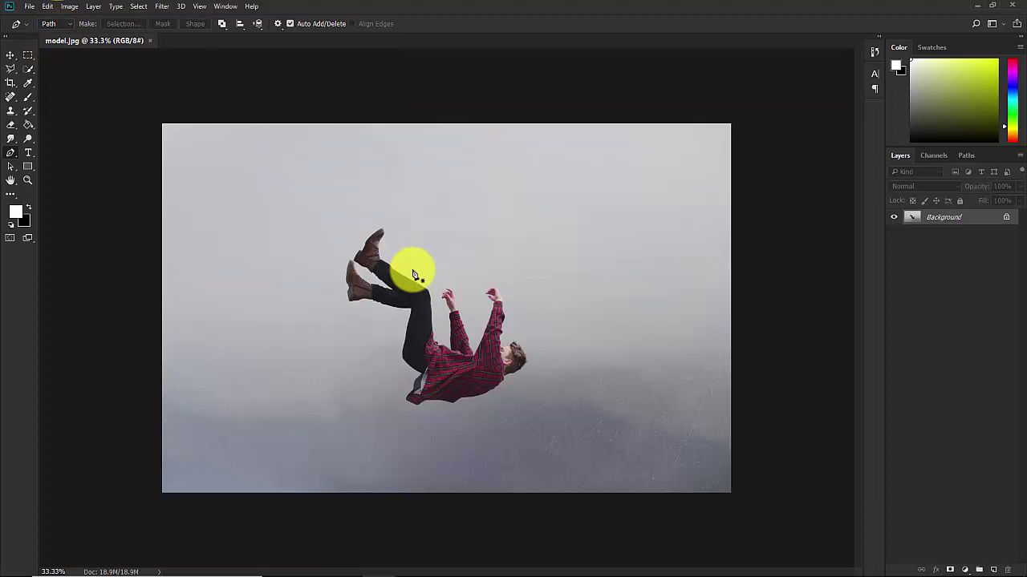
- Zoom to the lower boot and start the path, curving down the boot front
scroll(414, 275, "up", 2)
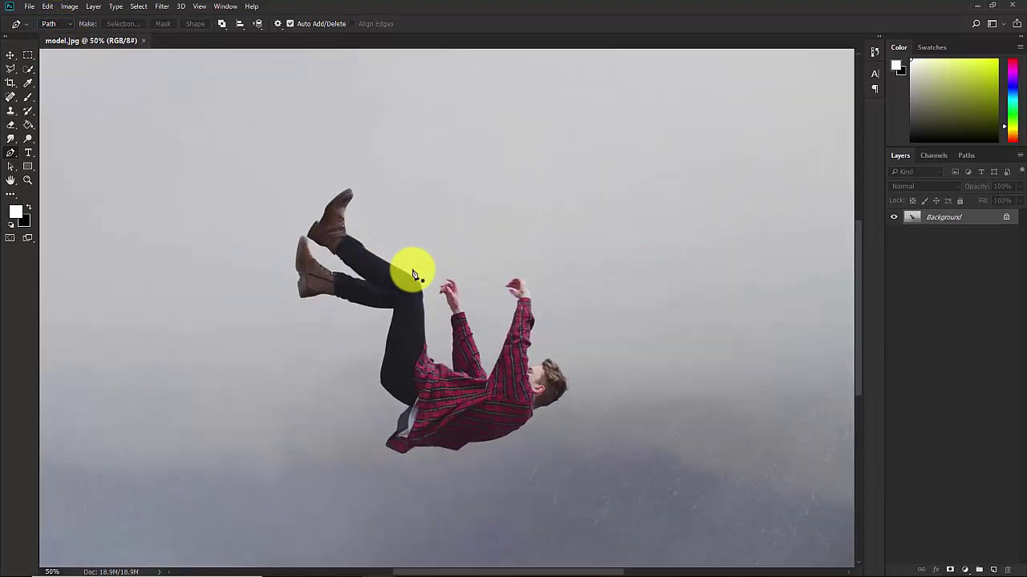
left_click_drag(401, 382, 366, 279)
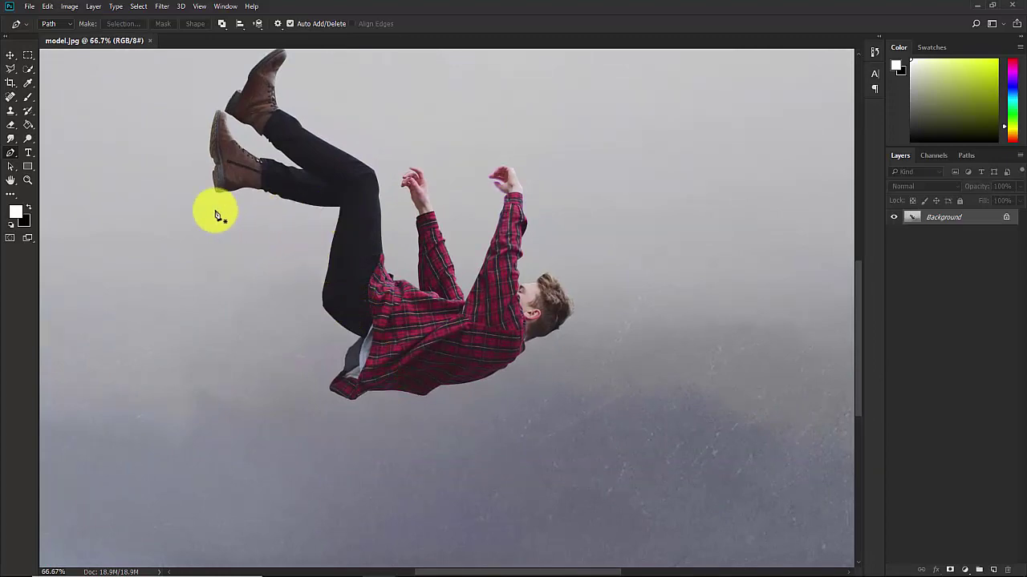
key("ctrl+plus")
left_click_drag(185, 256, 355, 390)
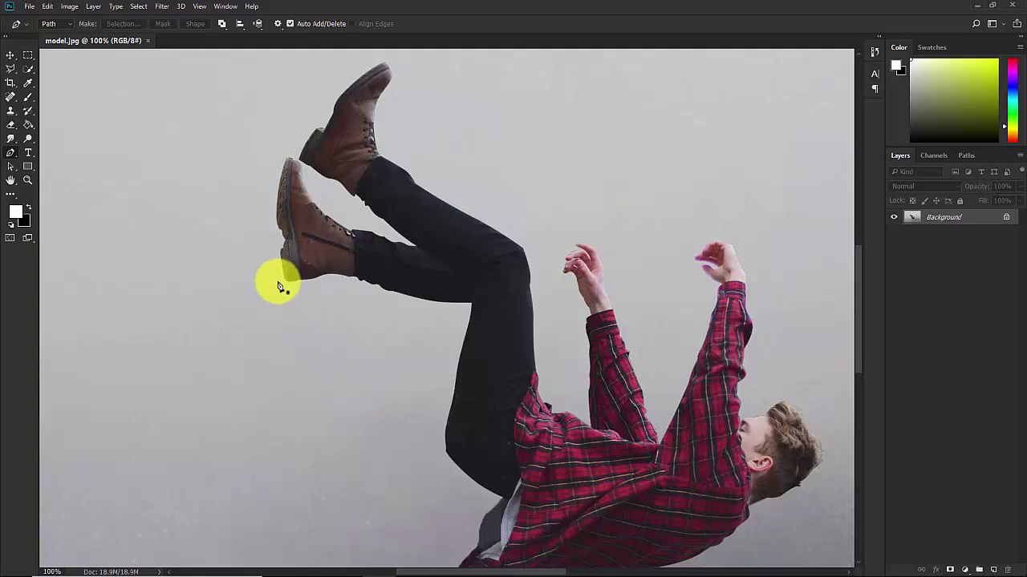
left_click(286, 159)
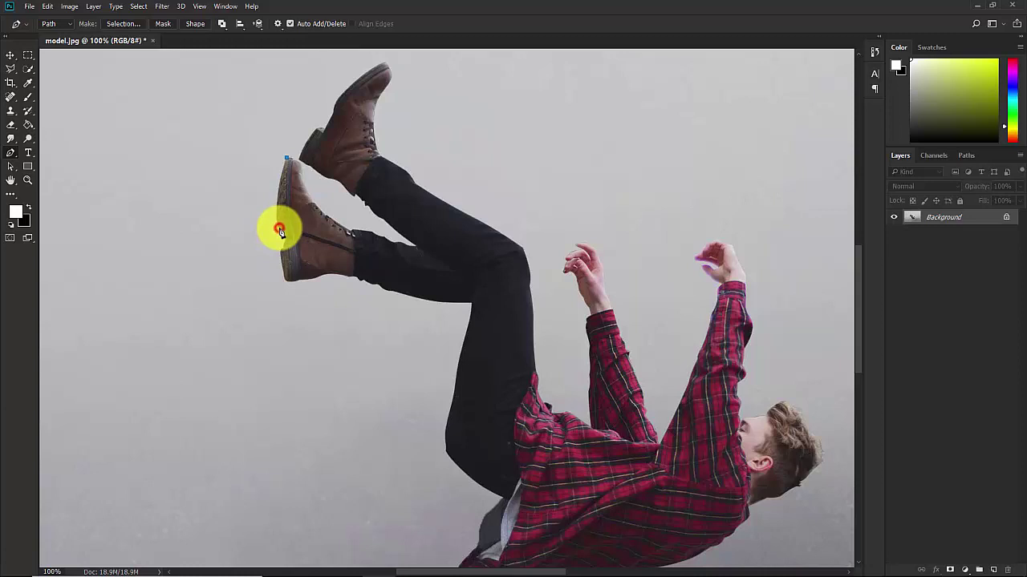
left_click_drag(279, 231, 285, 257)
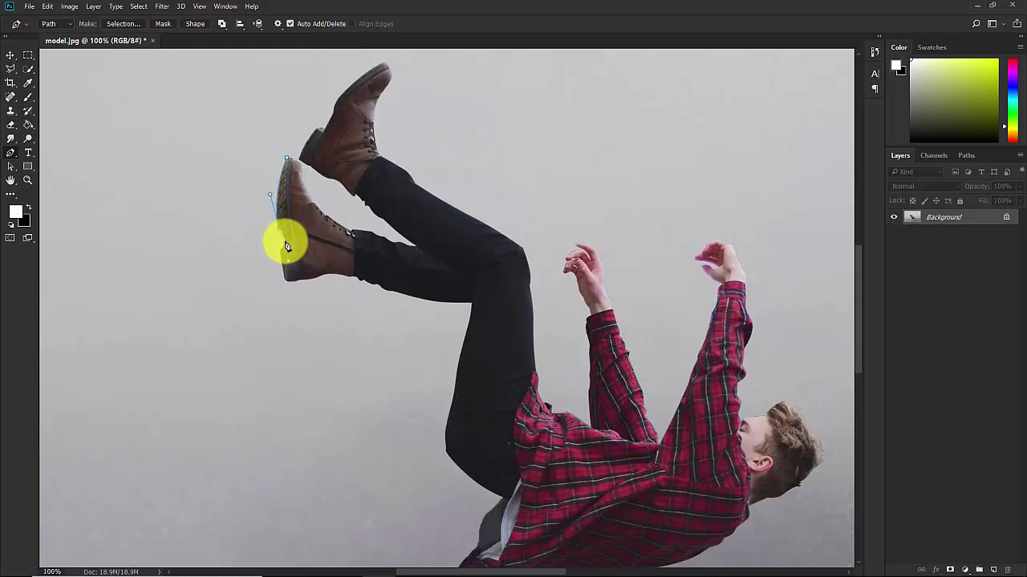
left_click(278, 229, "alt")
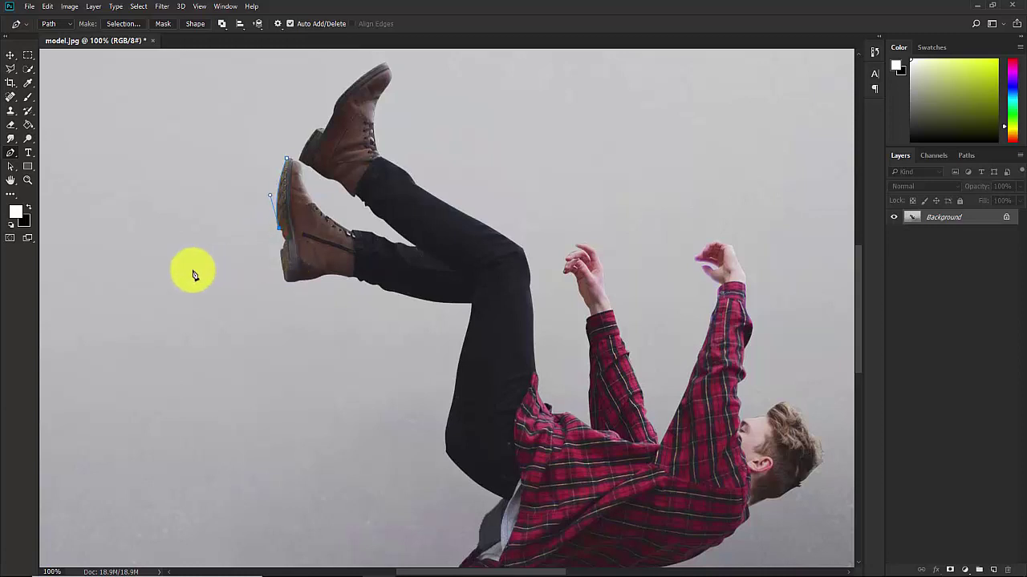
key("ctrl+plus")
left_click_drag(124, 326, 277, 437)
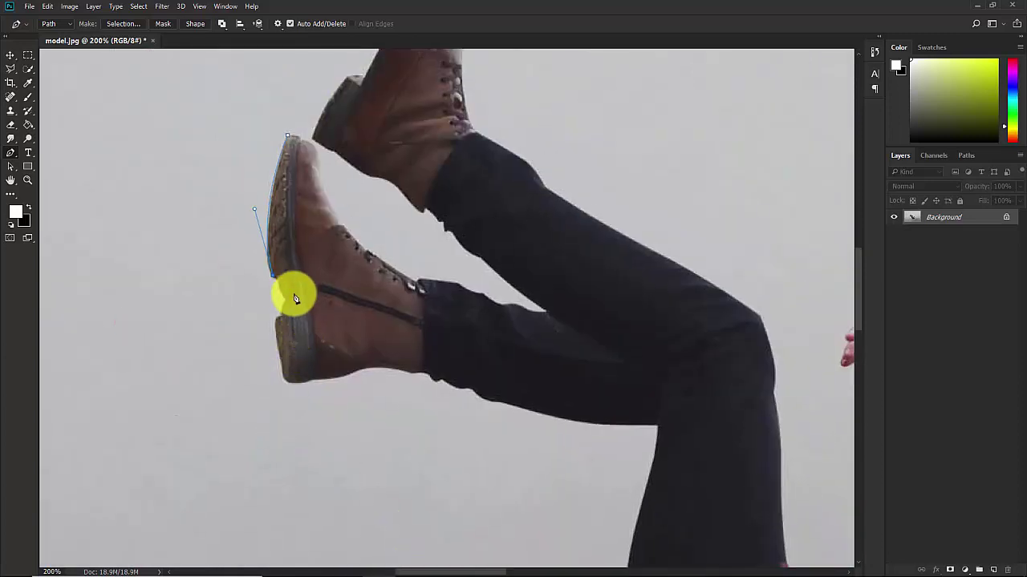
left_click_drag(280, 288, 281, 300)
mouse_move(281, 298)
left_mouse_down()
mouse_move(275, 344)
mouse_move(278, 335)
left_mouse_up()
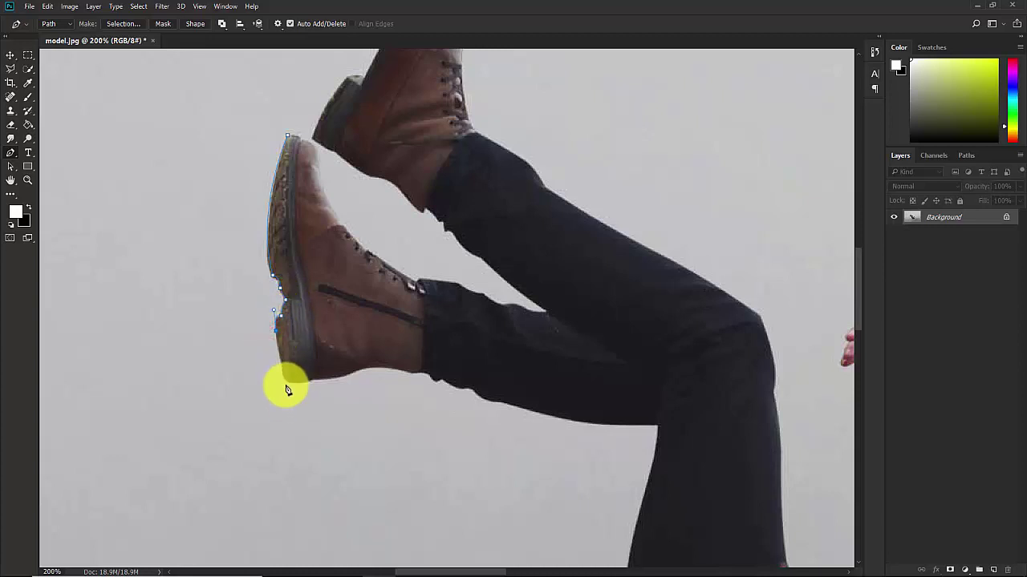
- Continue anchors around the boot heel and along the underside of the trousers
left_click_drag(282, 376, 348, 374)
key("ctrl+z")
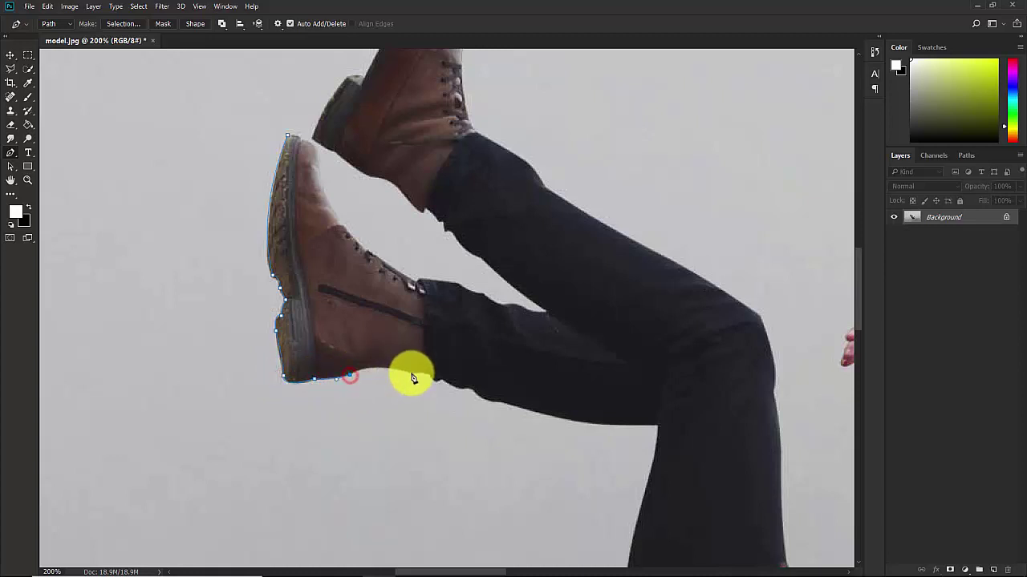
left_click_drag(410, 375, 443, 392)
left_click(410, 376)
left_click_drag(428, 373, 499, 404)
left_click_drag(656, 426, 741, 426)
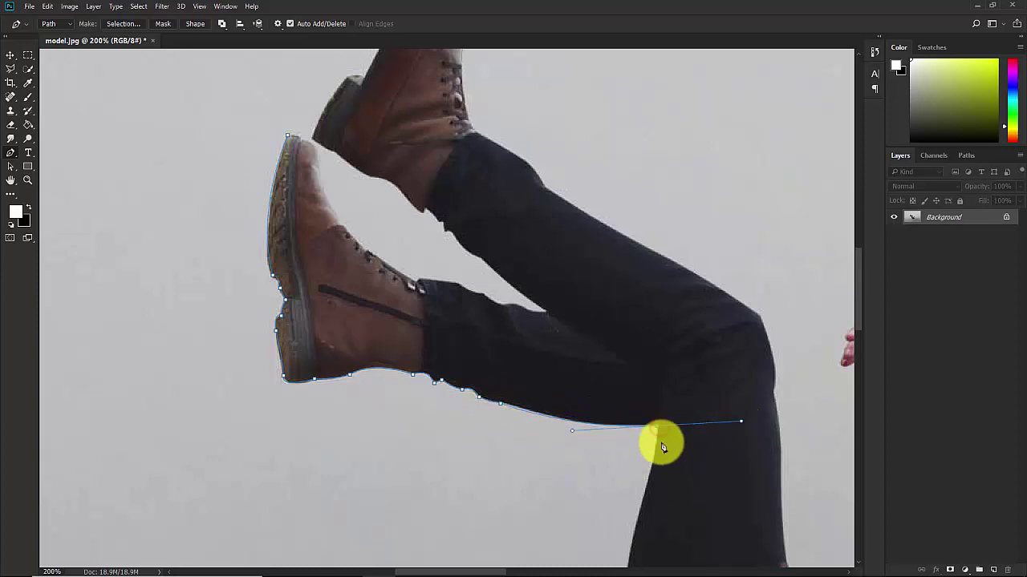
left_click(656, 426, "alt")
left_click_drag(651, 452, 481, 281)
- Trace the path along the shirt edge, up the collar and neck, and around the hair
left_click(492, 222)
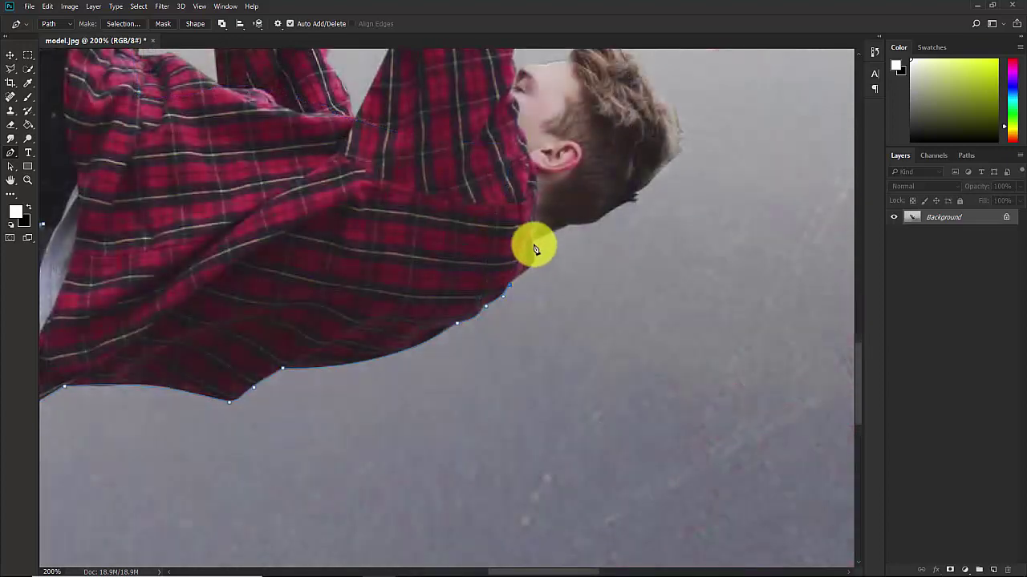
left_click(535, 257)
left_click(533, 242)
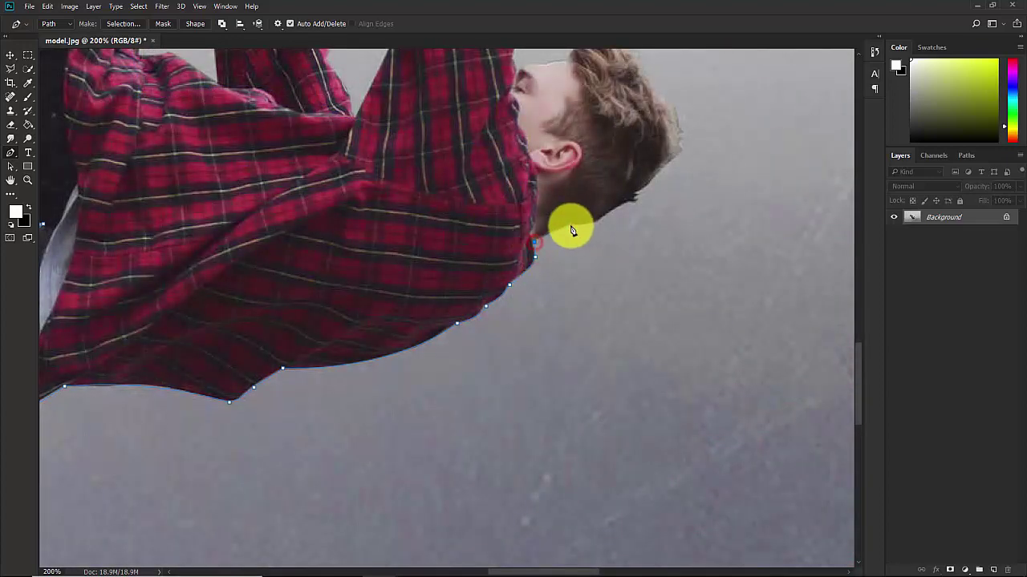
left_click(570, 227)
left_click(602, 225)
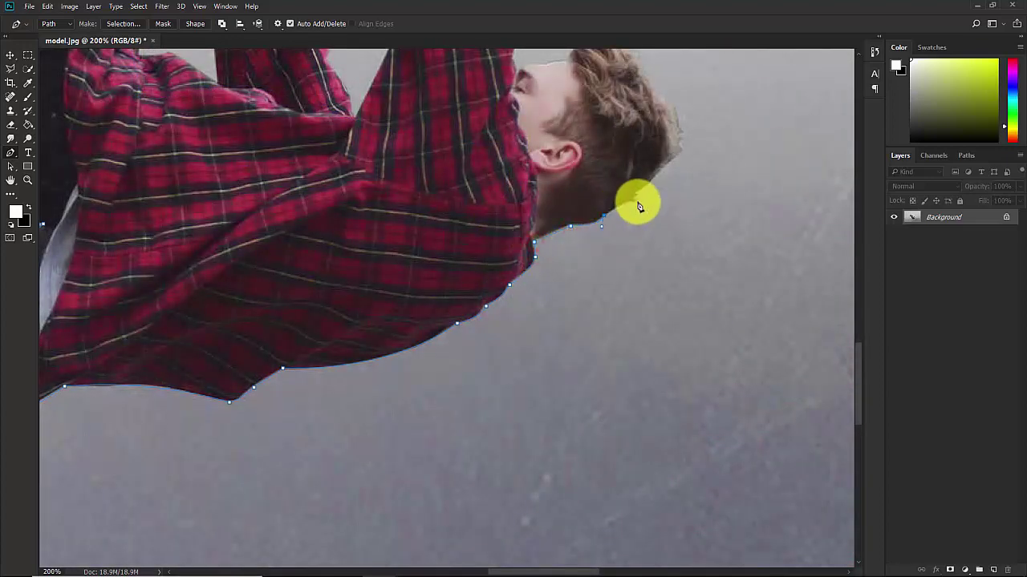
left_click(635, 195)
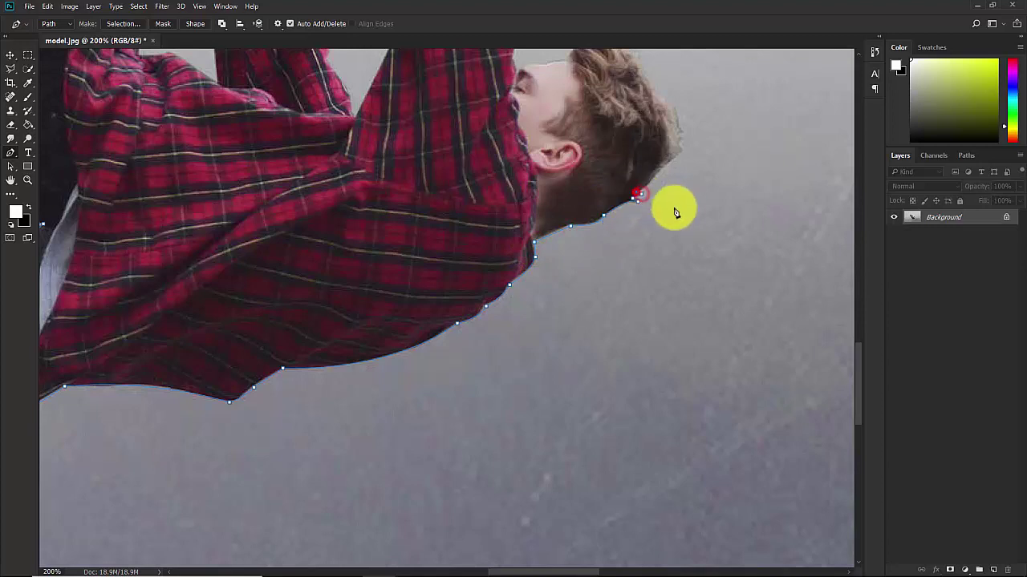
scroll(633, 142, "up", 3)
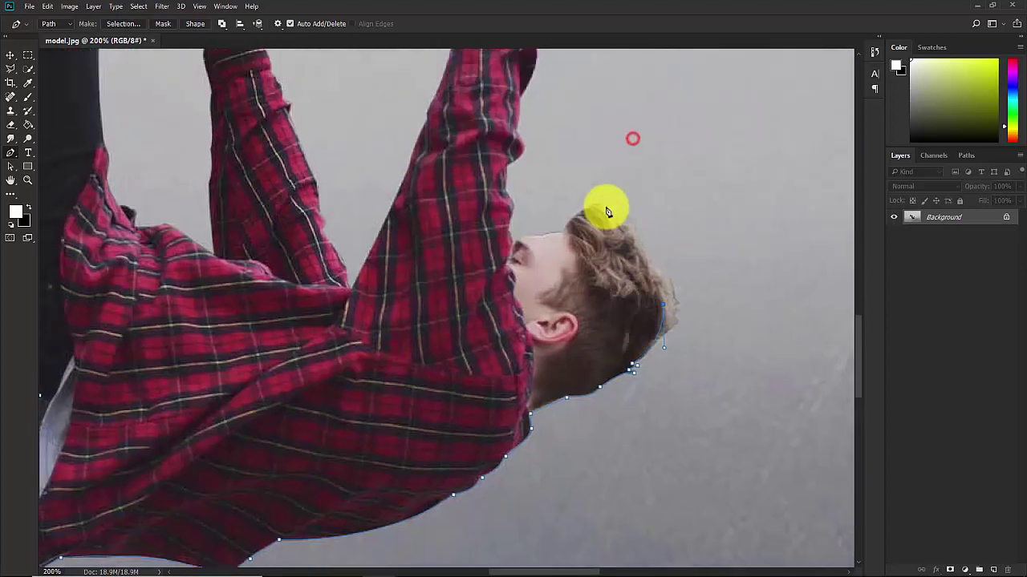
left_click(663, 305)
left_click(660, 283)
left_click(640, 258)
left_click(626, 235)
left_click(615, 213)
left_click(601, 202)
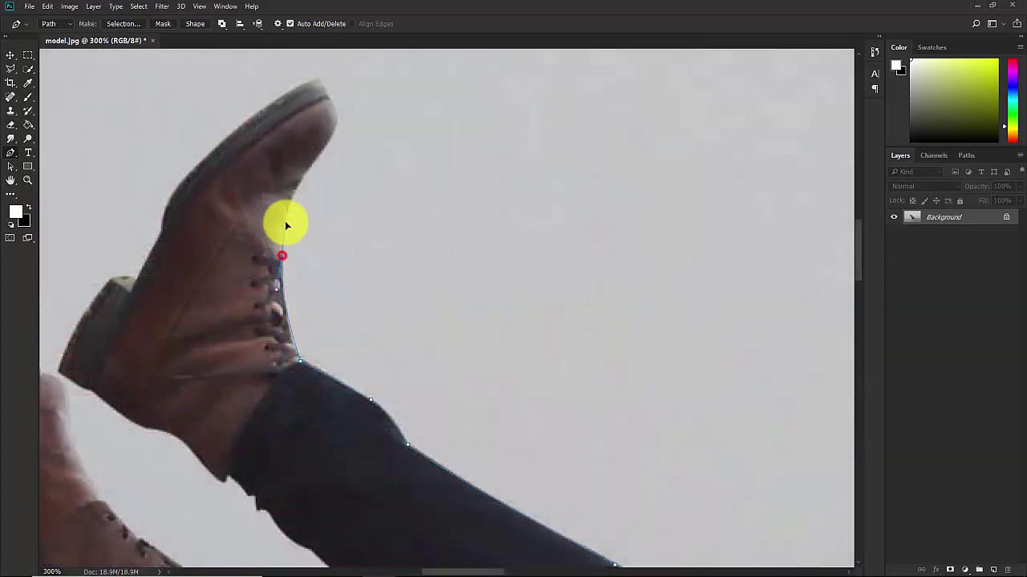
- Trace the upper boot from its toe down the edge, heel and sole
left_click_drag(332, 137, 386, 77)
left_click_drag(298, 69, 286, 103)
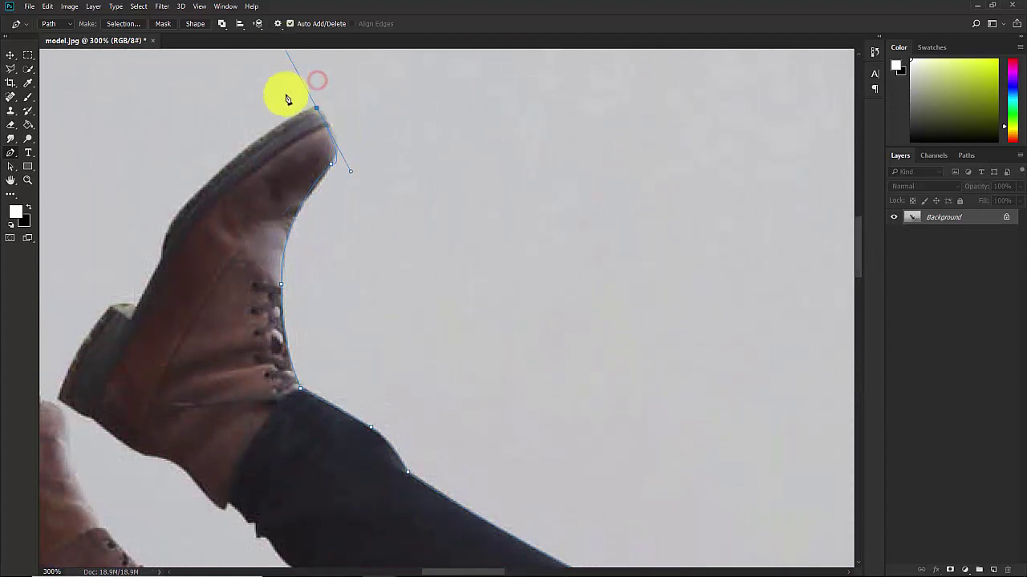
left_click(315, 105, "alt")
left_click(175, 219)
left_click(163, 263)
left_click(128, 305)
left_click(111, 308)
left_click_drag(58, 399, 65, 425)
left_click(88, 417)
- Trace the inner boot edge and leg edge back toward the boot to close the outline
left_click_drag(188, 378, 213, 213)
left_click(212, 211)
left_click(278, 254)
left_click(295, 267)
left_click(319, 276)
left_click(325, 290)
left_click(337, 291)
left_click(358, 327)
left_click(381, 334)
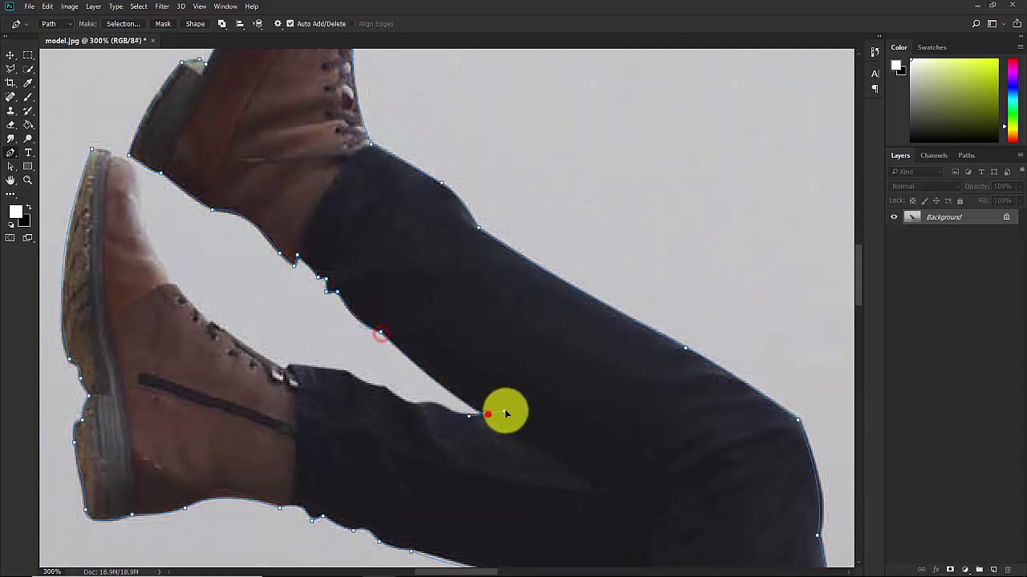
left_click_drag(486, 413, 447, 409)
left_click(416, 405)
left_click(384, 388)
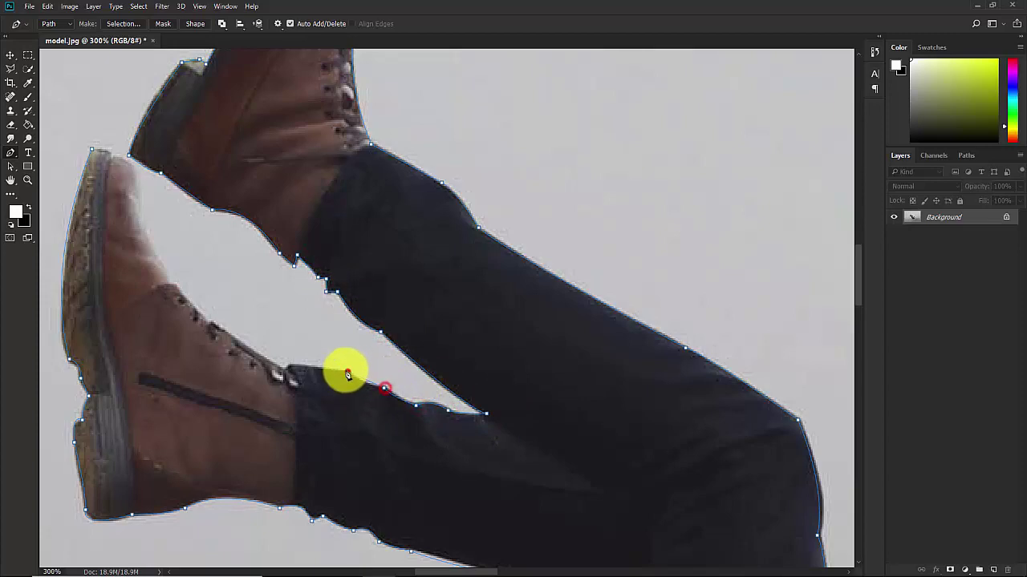
left_click(348, 371)
left_click(290, 366)
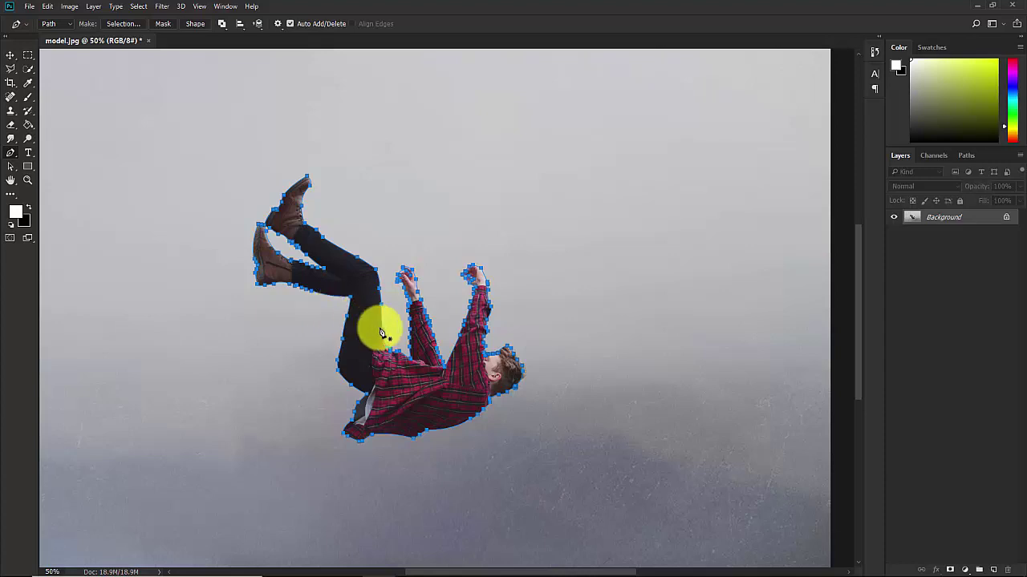
- Turn the path into a selection and add a layer mask on Layer 0 hiding the sky
right_click(391, 377)
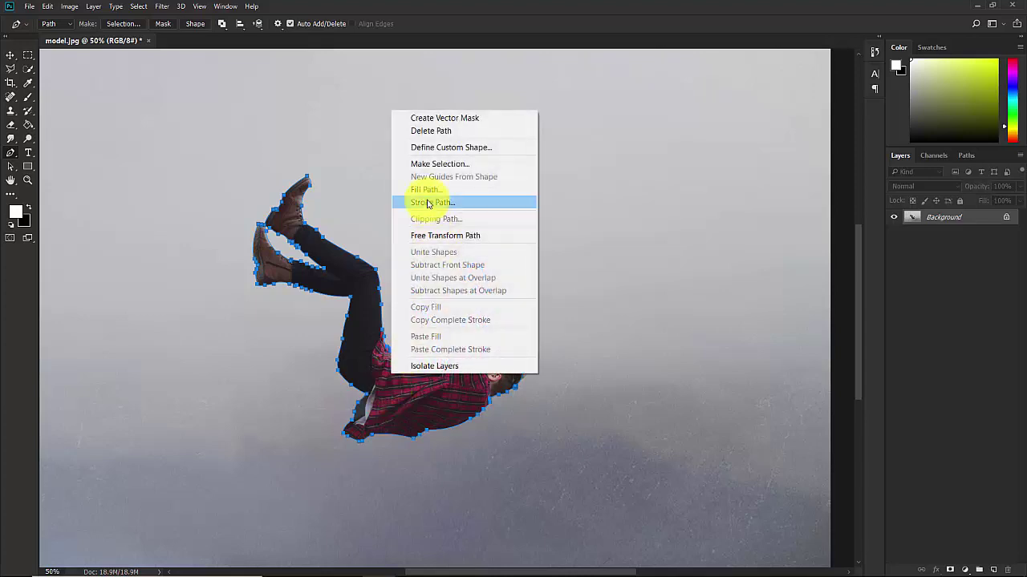
left_click(431, 168)
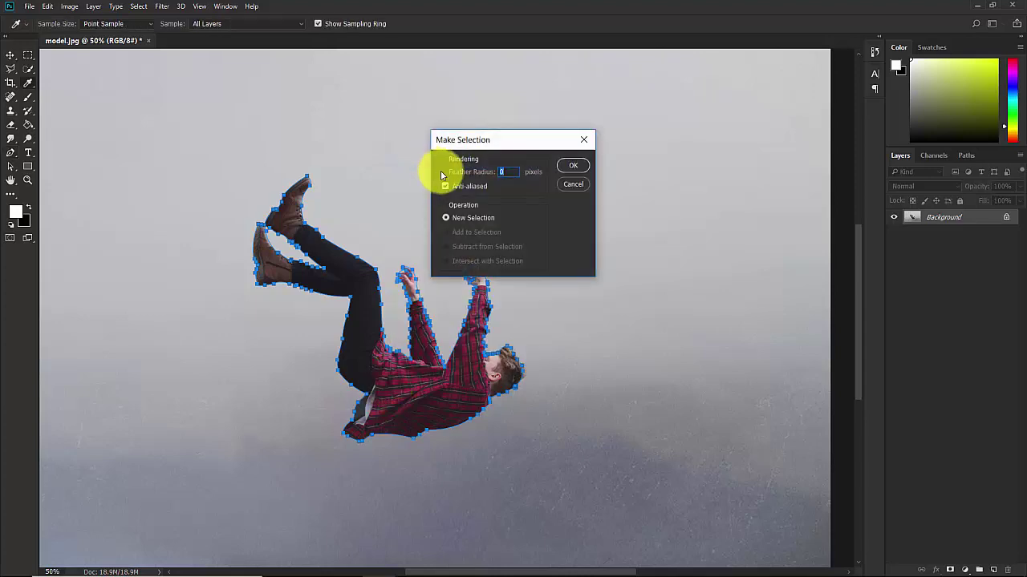
left_click(570, 167)
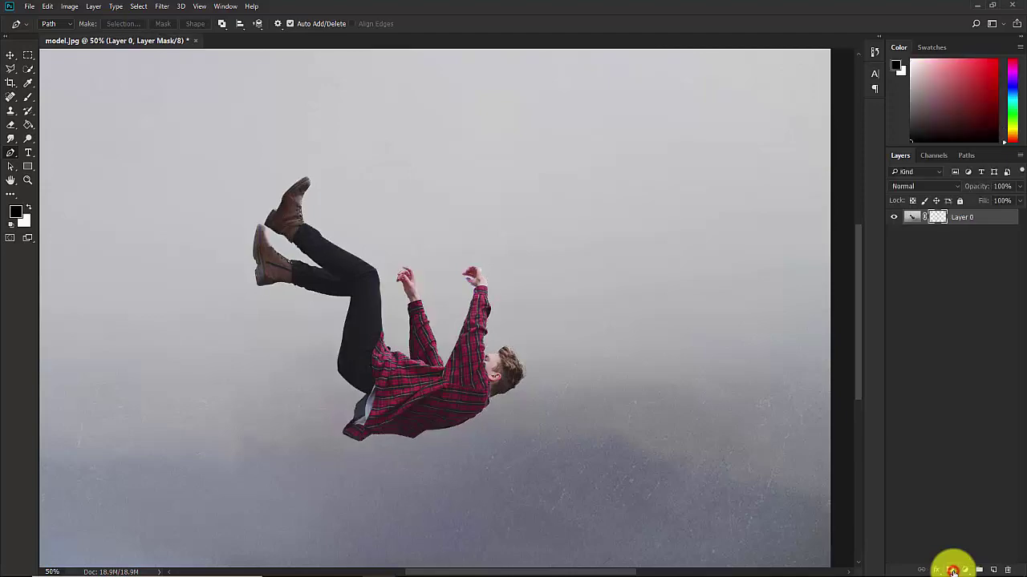
left_click(951, 570)
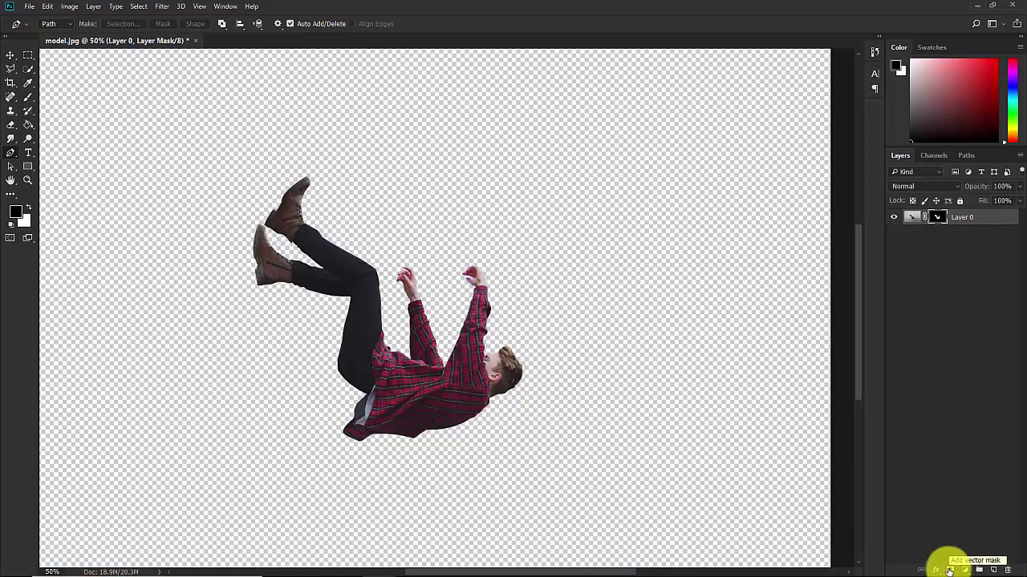
key("ctrl+minus")
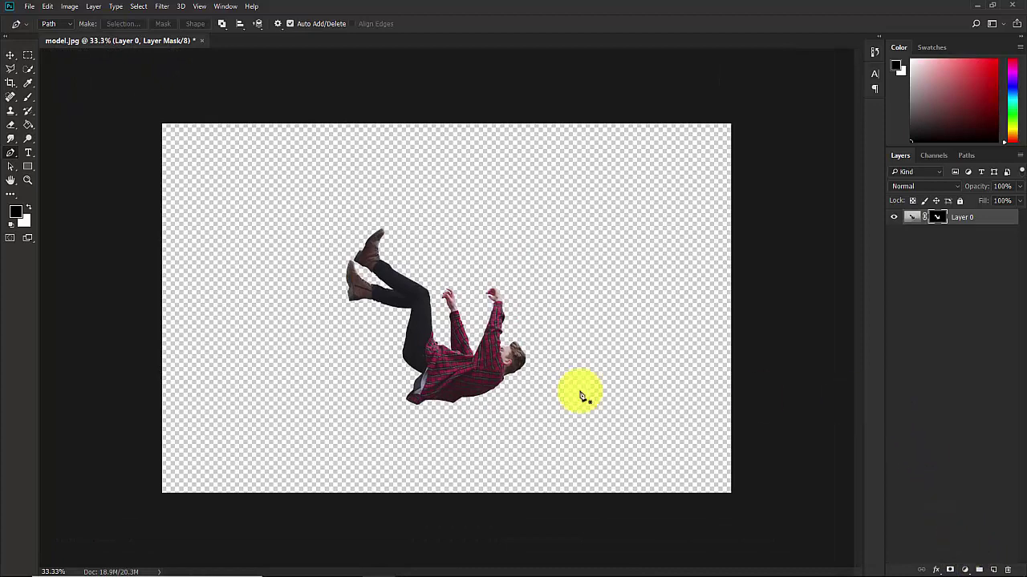
left_click(937, 217)
- In Select and Mask, brush the hair and leg edges with a smaller Refine Edge Brush
right_click(937, 217)
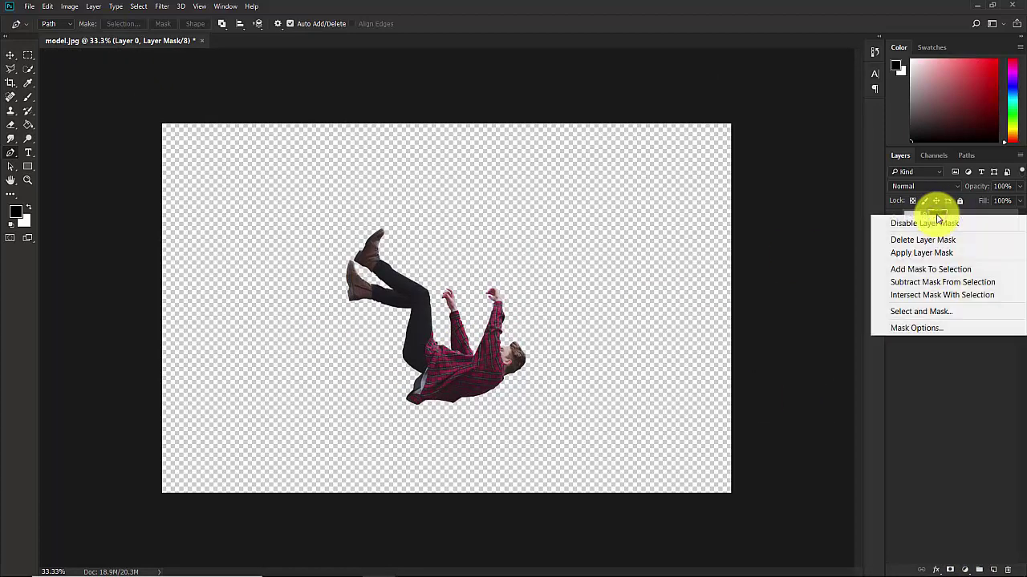
left_click(941, 313)
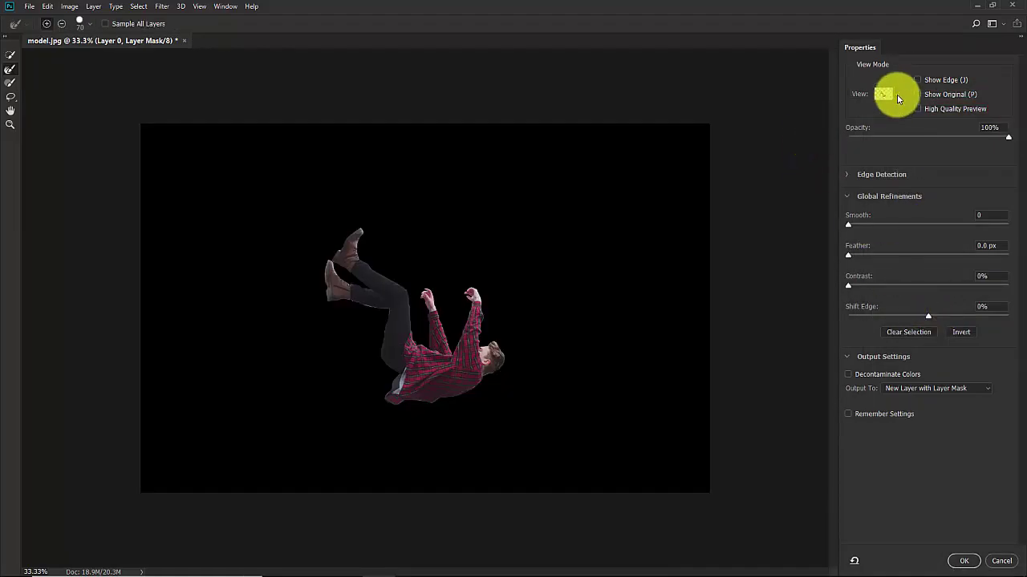
left_click(896, 96)
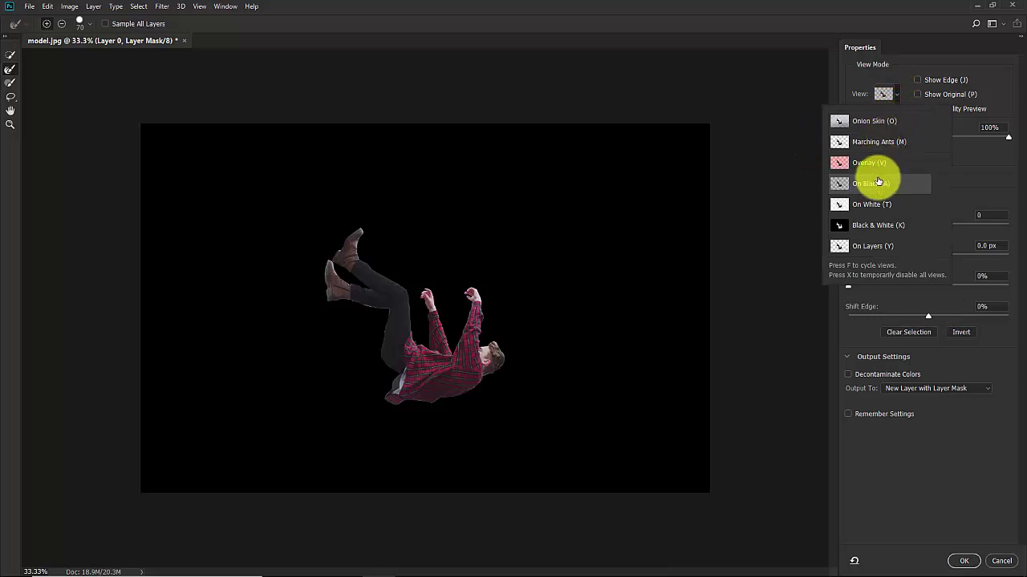
left_click(954, 172)
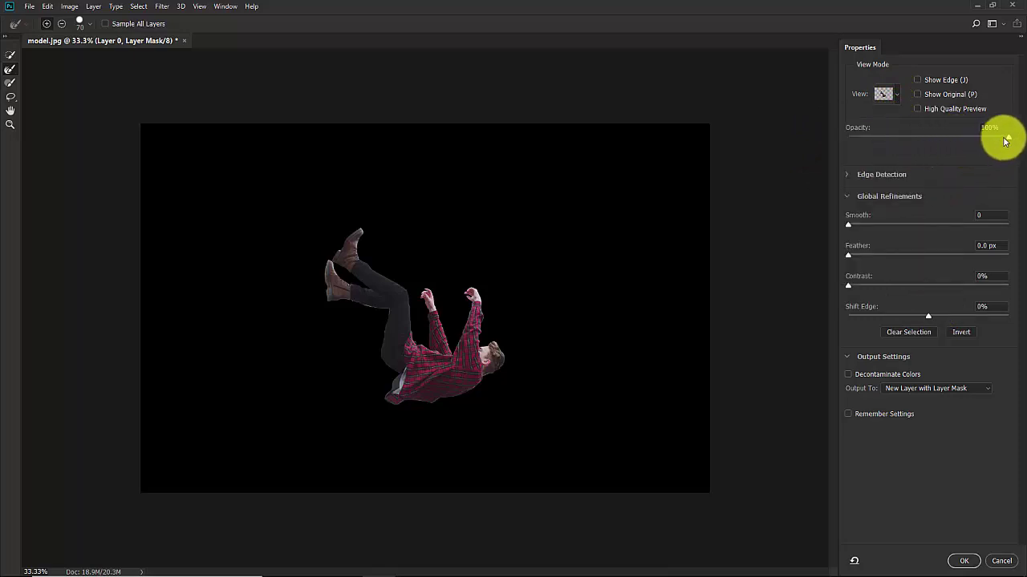
left_click(998, 127)
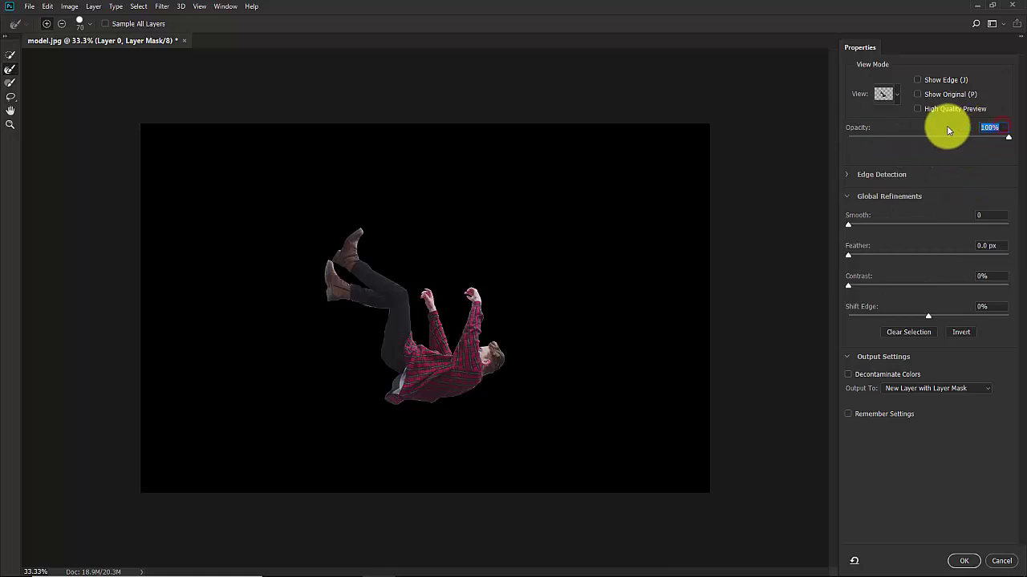
left_click(9, 72)
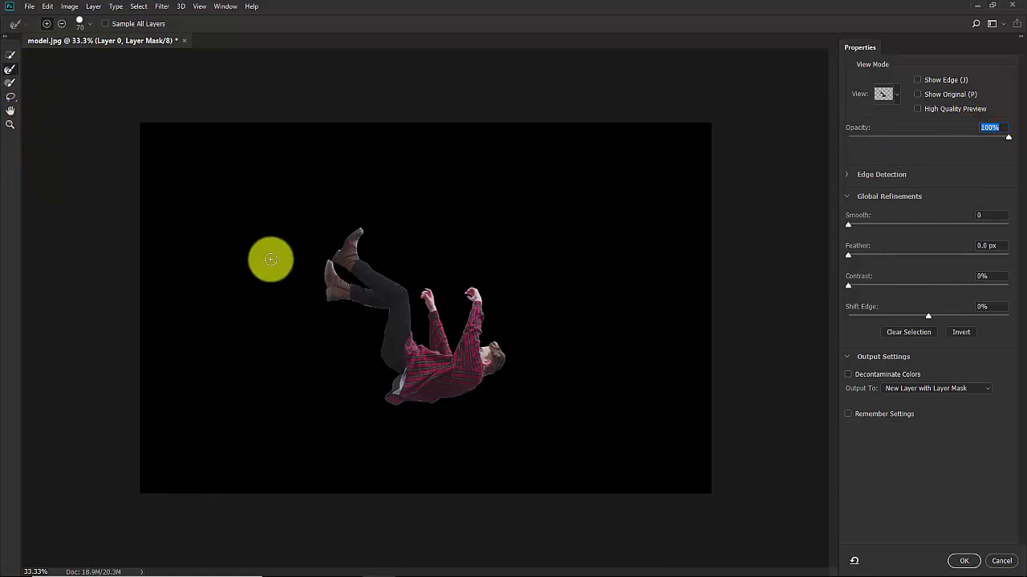
key("ctrl+plus")
key("ctrl+plus")
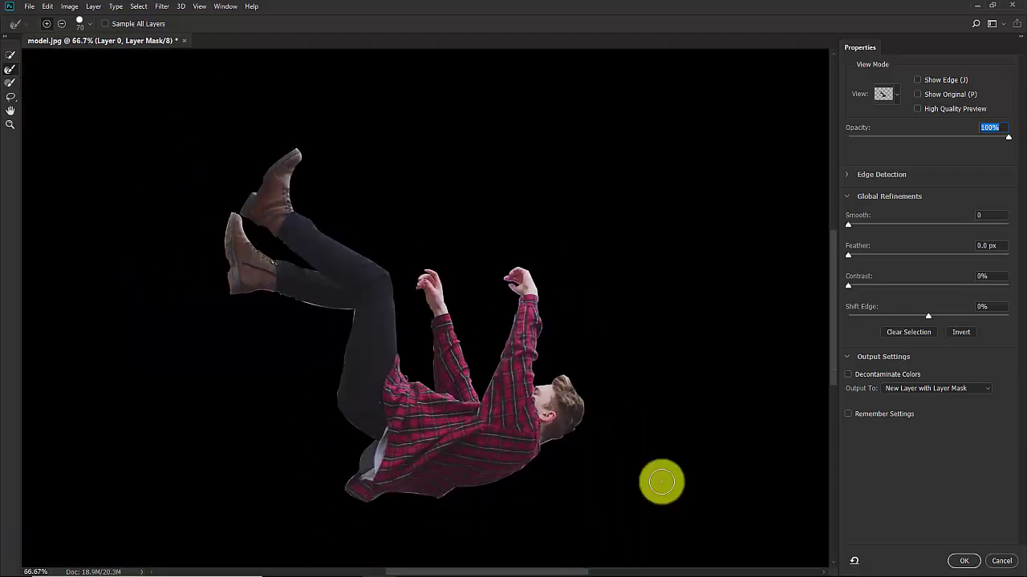
key("bracketleft")
key("bracketleft")
key("bracketleft")
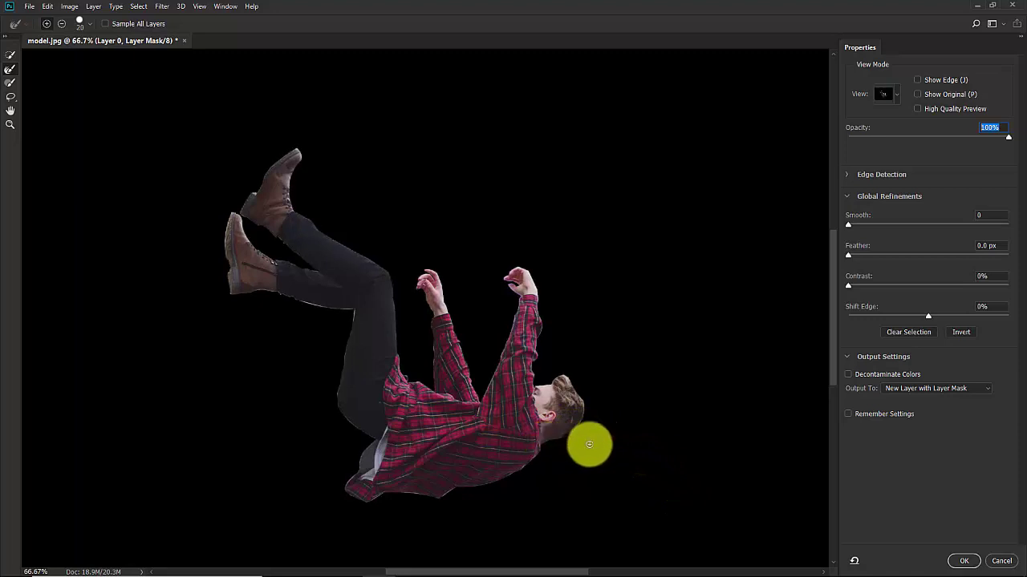
mouse_move(577, 424)
left_mouse_down()
mouse_move(573, 393)
mouse_move(555, 382)
mouse_move(570, 383)
mouse_move(581, 405)
left_mouse_up()
mouse_move(355, 311)
left_mouse_down()
mouse_move(294, 303)
mouse_move(331, 372)
mouse_move(300, 284)
mouse_move(342, 379)
mouse_move(341, 364)
mouse_move(342, 460)
mouse_move(450, 360)
mouse_move(435, 335)
mouse_move(436, 368)
mouse_move(430, 297)
mouse_move(286, 215)
mouse_move(277, 266)
mouse_move(285, 318)
mouse_move(256, 289)
mouse_move(318, 307)
mouse_move(330, 436)
mouse_move(460, 491)
mouse_move(360, 517)
mouse_move(484, 476)
mouse_move(354, 494)
mouse_move(542, 454)
mouse_move(585, 415)
left_mouse_up()
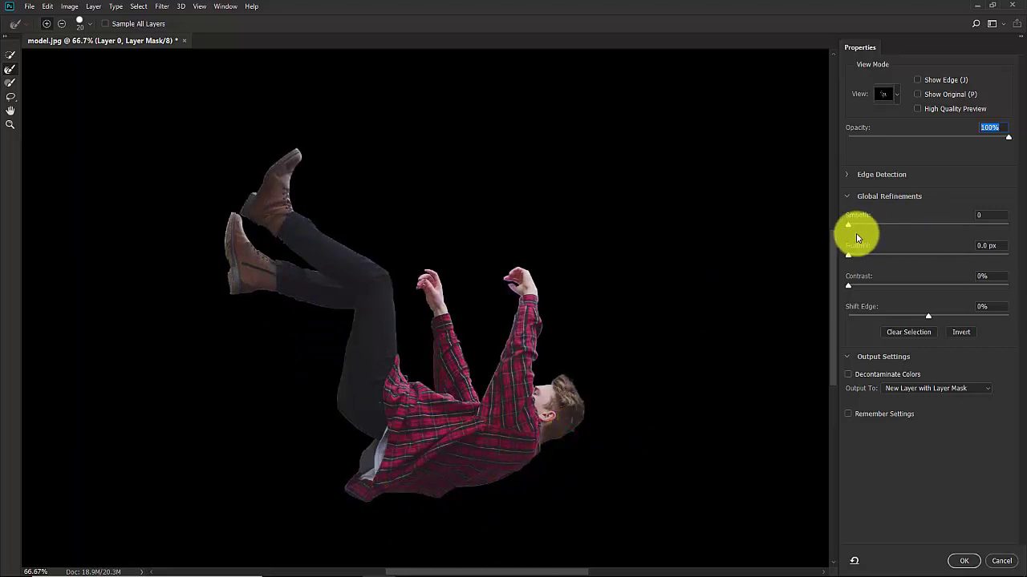
- Set Smooth 7, Contrast 7%, Decontaminate Colors, and output to a new layer
left_click_drag(849, 225, 859, 224)
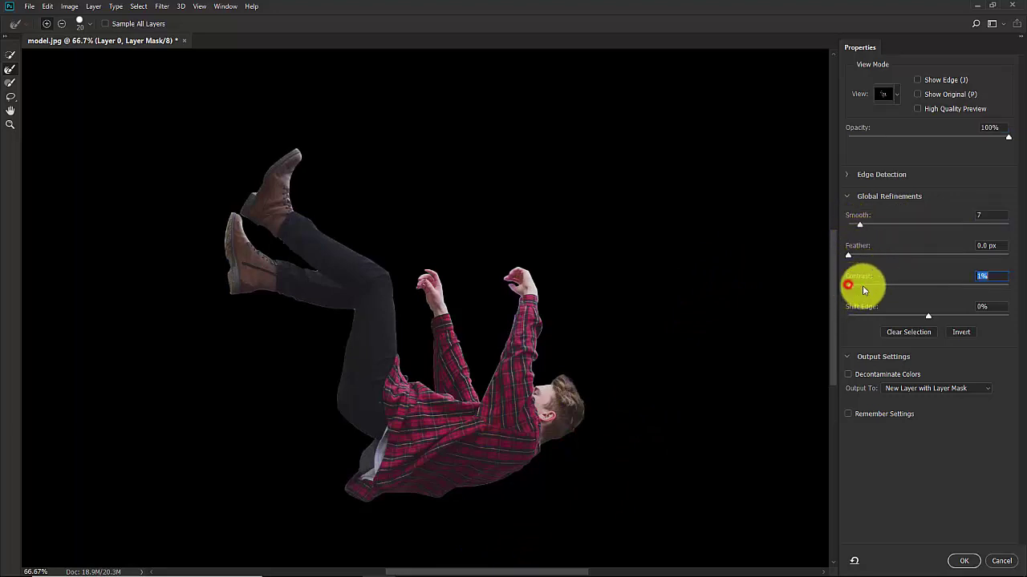
left_click_drag(859, 287, 859, 286)
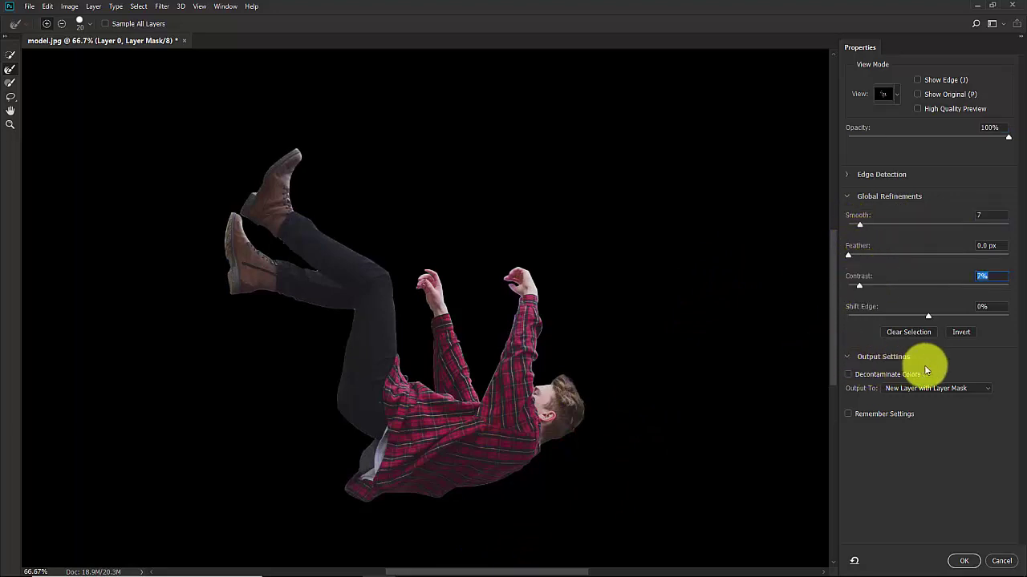
left_click(848, 374)
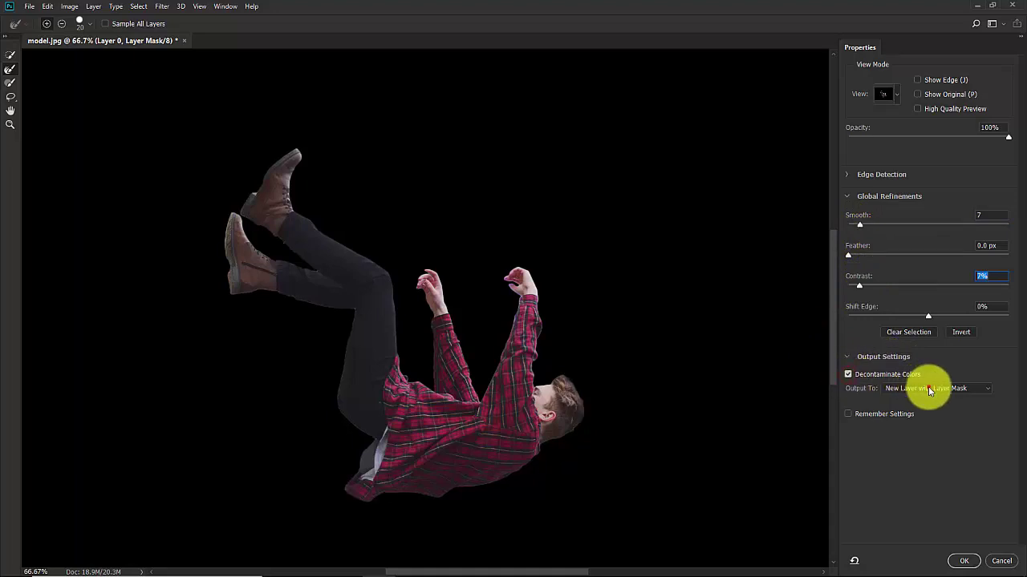
left_click(928, 389)
left_click(903, 415)
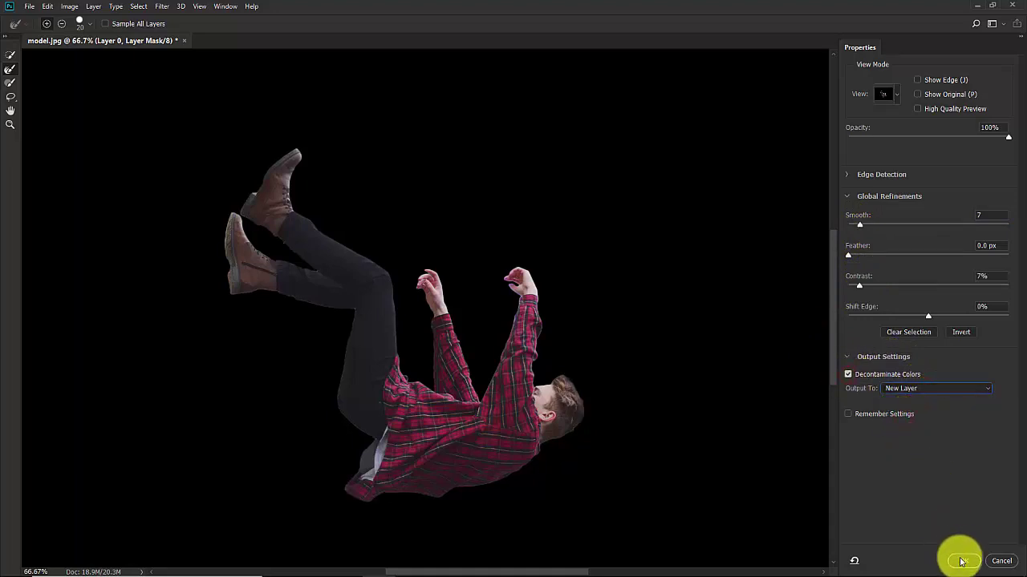
left_click(962, 561)
- Rename 'Layer 0 copy' to 'model' and convert it to a Smart Object
key("ctrl+minus")
key("ctrl+minus")
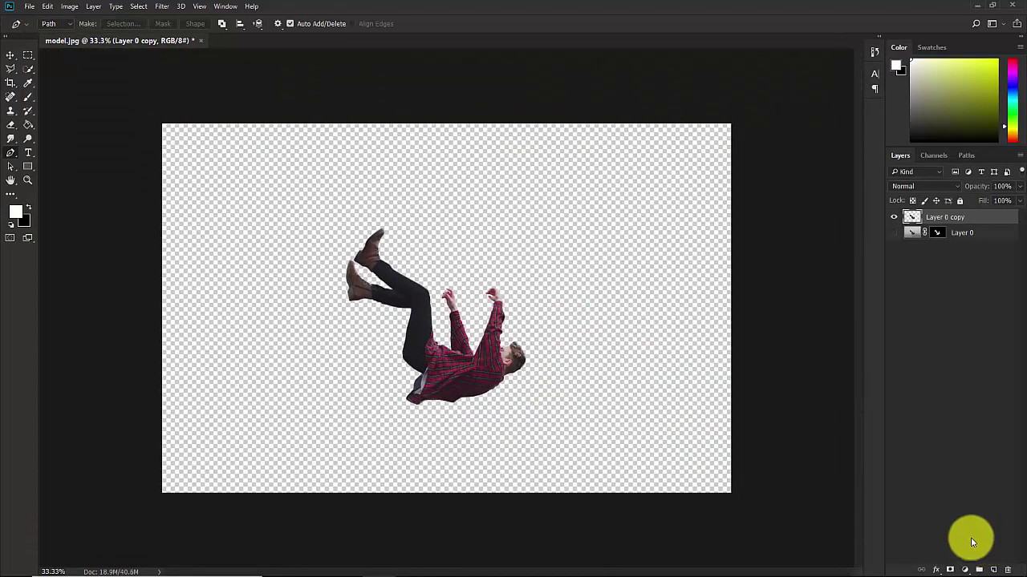
double_click(940, 219)
type("model")
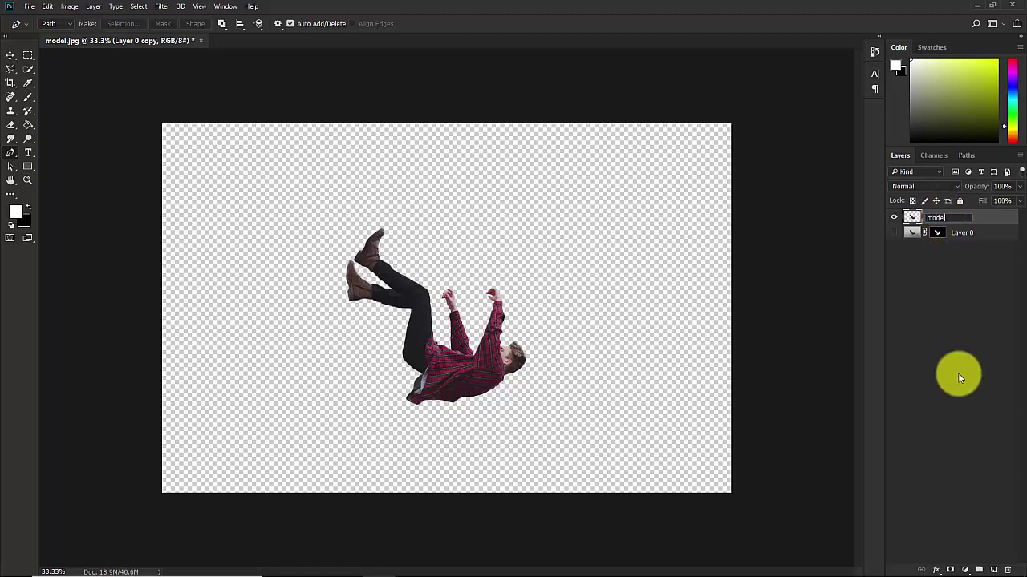
key("Return")
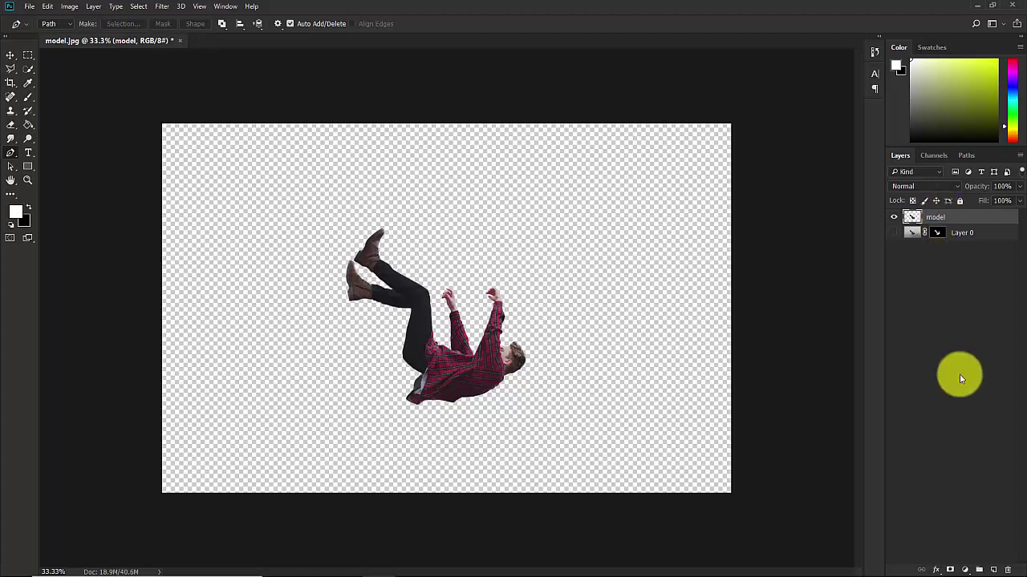
right_click(939, 218)
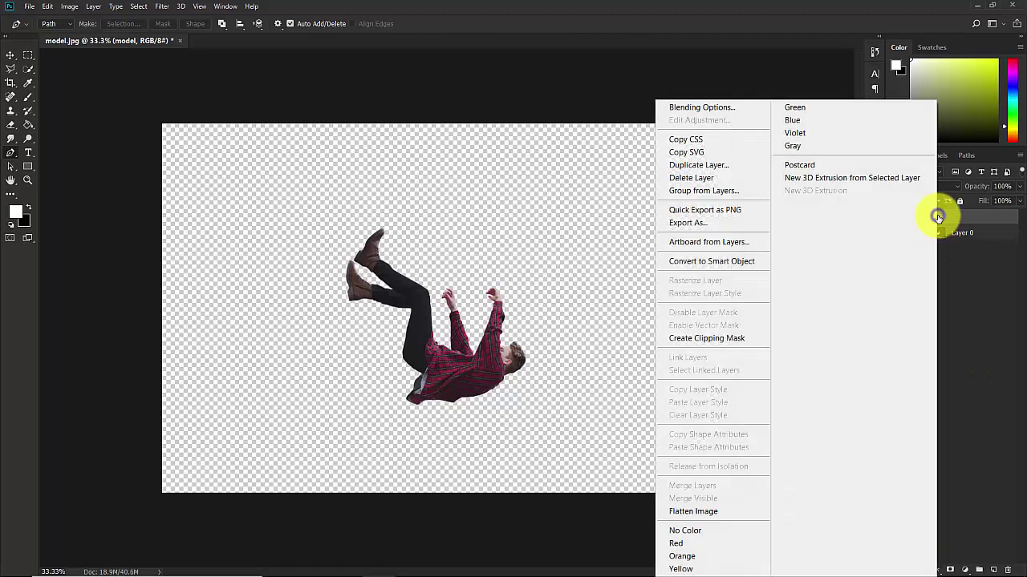
left_click(705, 265)
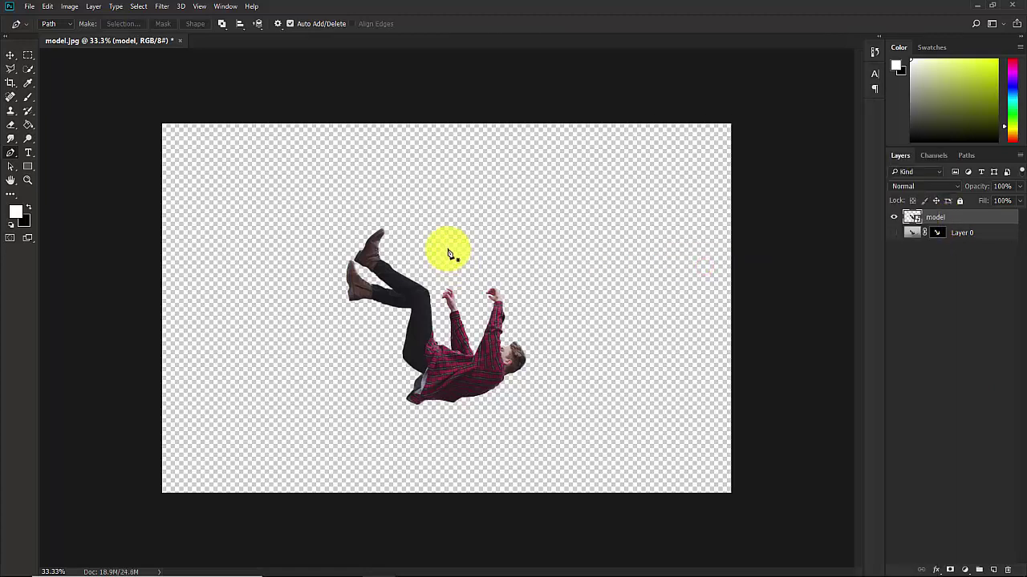
key("v")
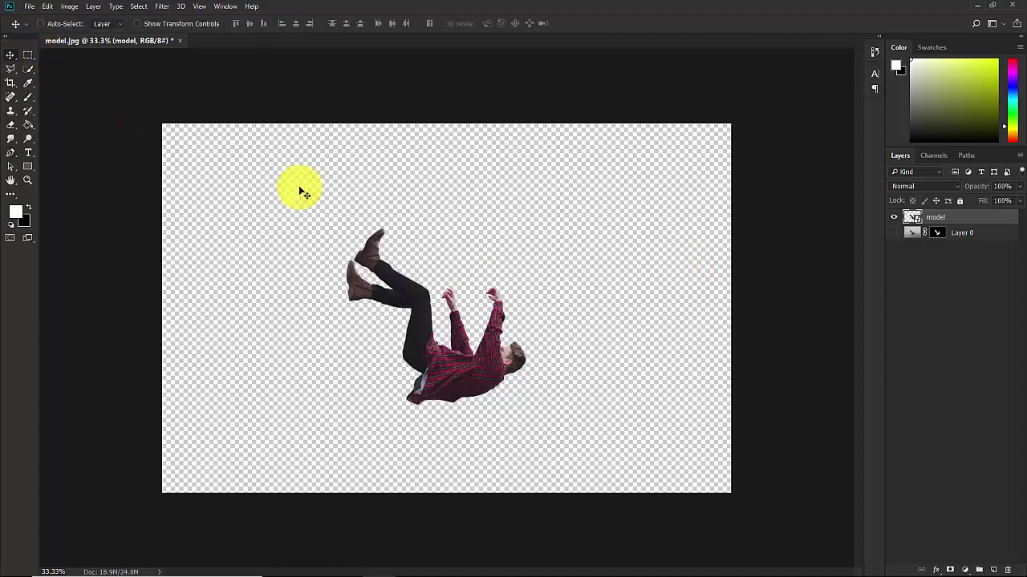
- Open background.png from the projects folder
left_click(29, 7)
left_click(44, 34)
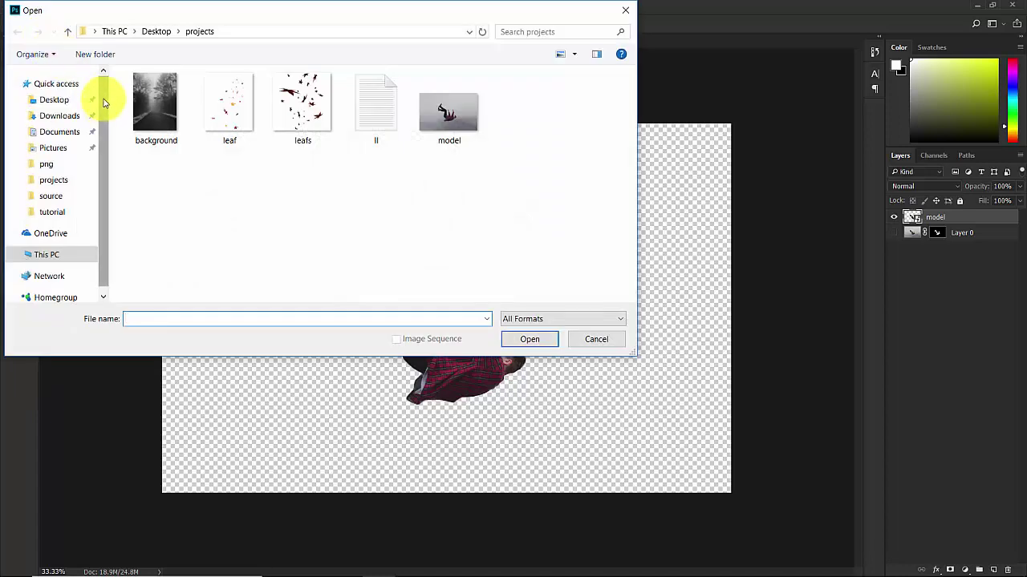
left_click(164, 118)
left_click(527, 339)
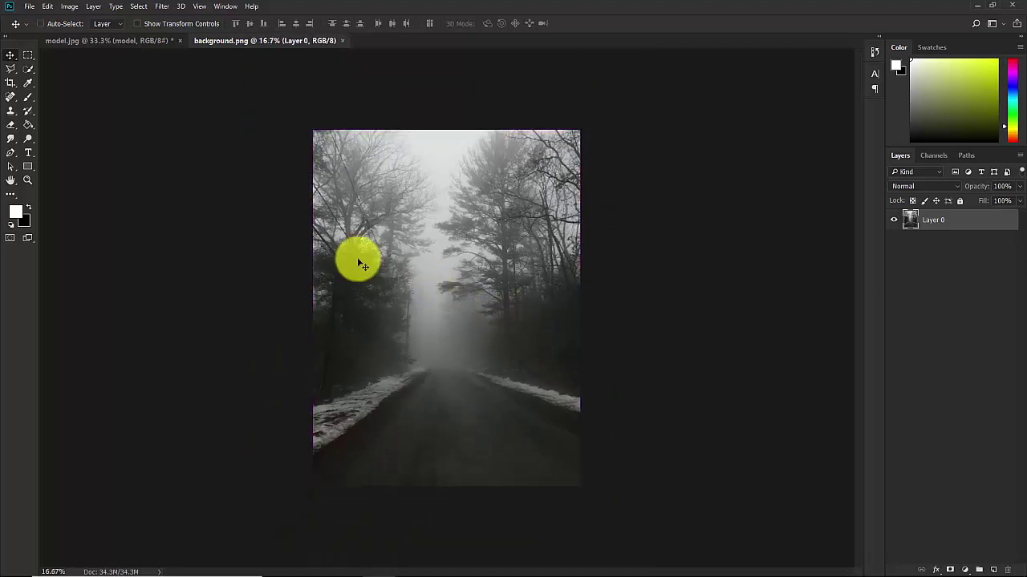
- Widen the canvas with the Crop tool and perspective-stretch the road's top corners to fill it
left_click(11, 82)
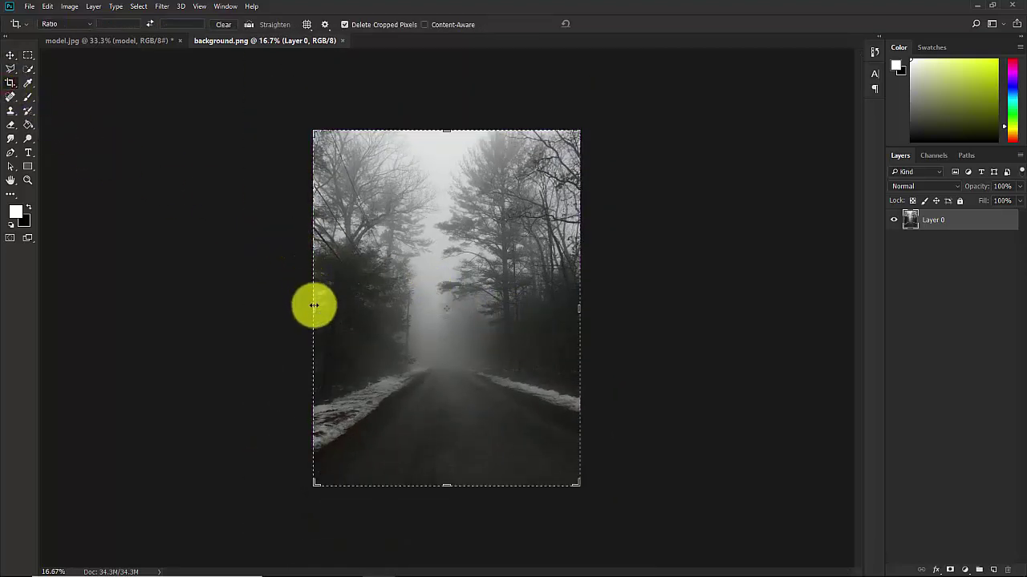
left_click_drag(315, 311, 294, 312)
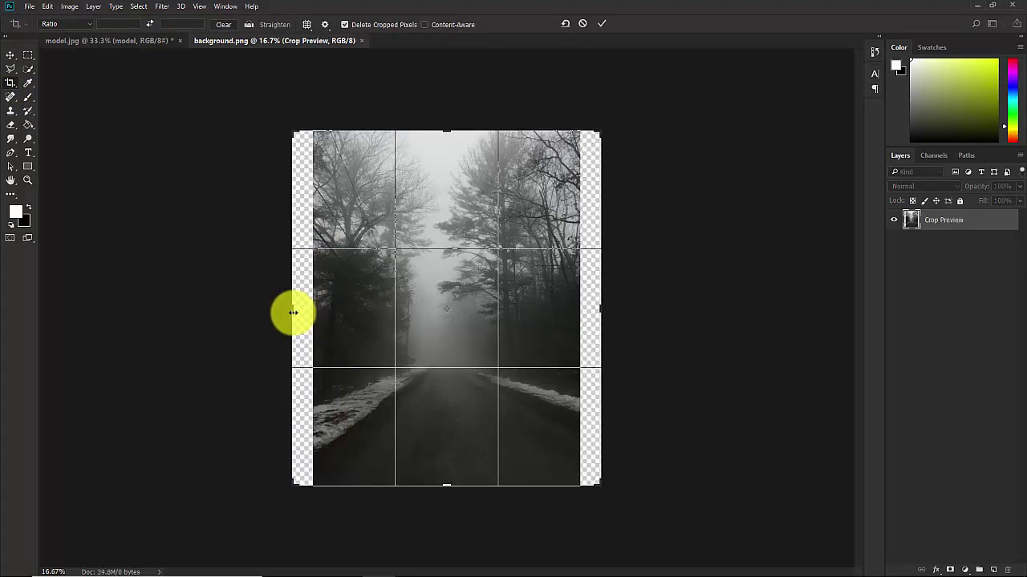
left_click(603, 24)
key("ctrl+t")
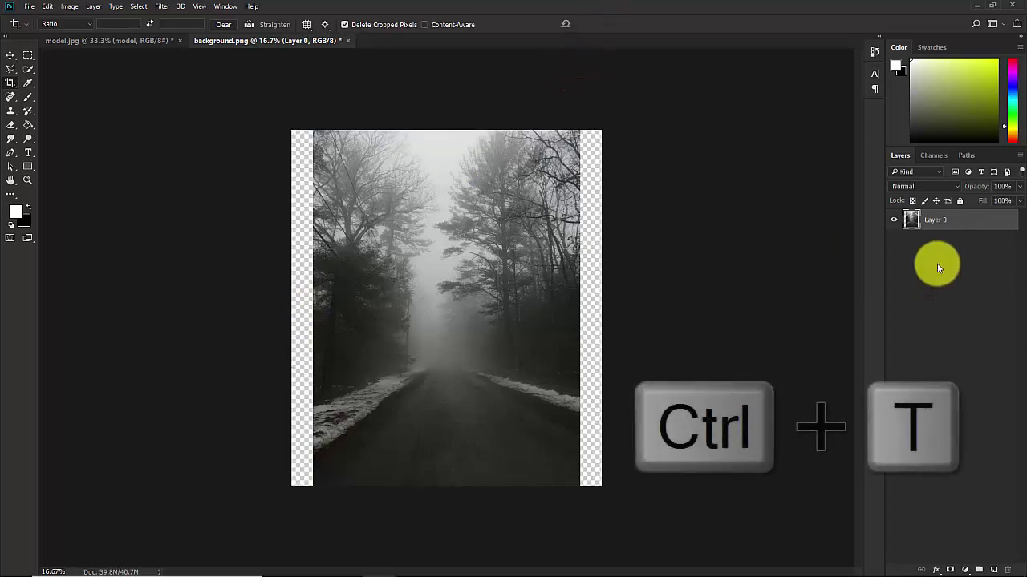
right_click(462, 262)
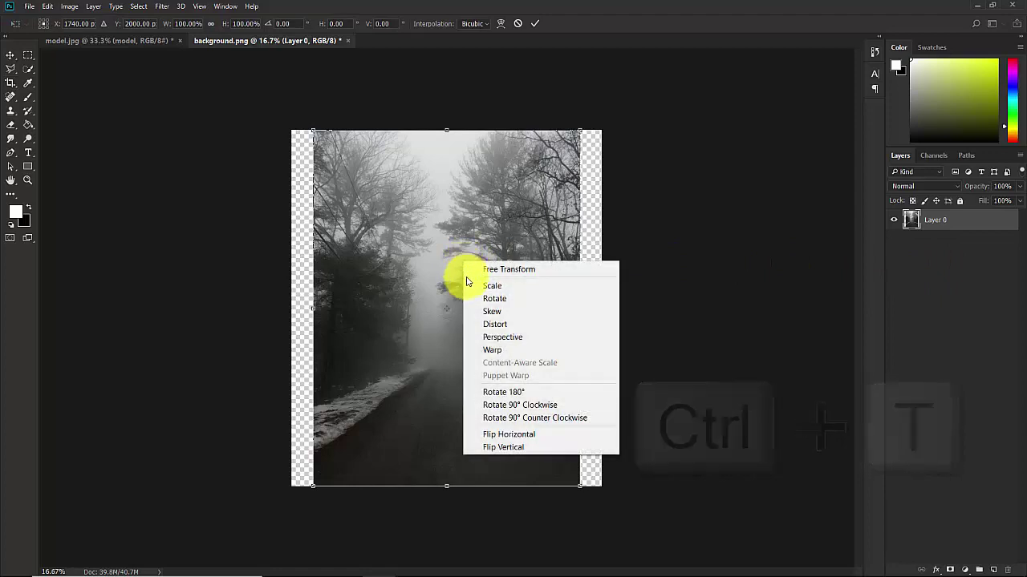
left_click(494, 338)
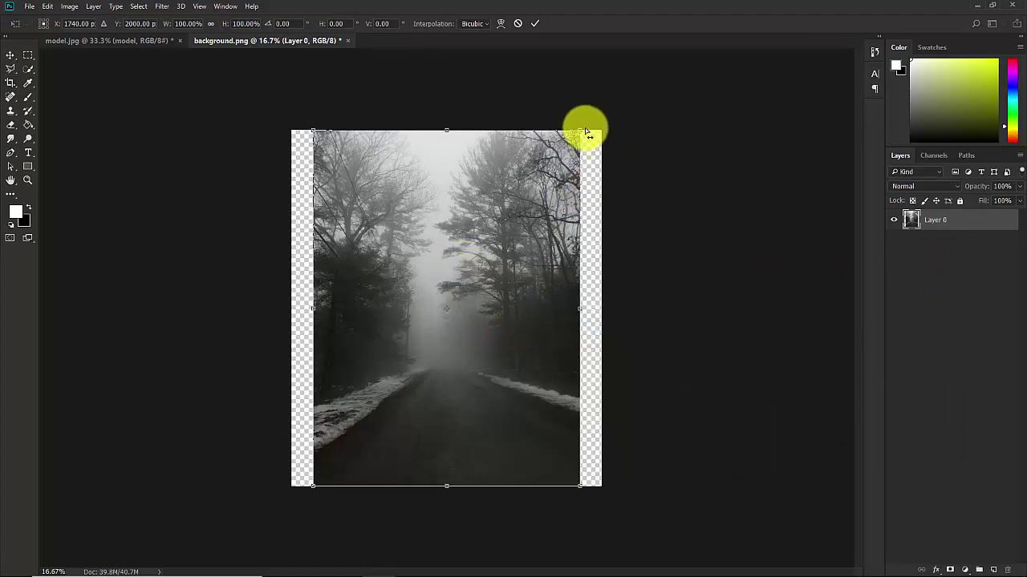
left_click_drag(580, 130, 712, 115)
left_click(537, 23)
- Scale the road photo up to 113.65% so no transparent corners remain
key("c")
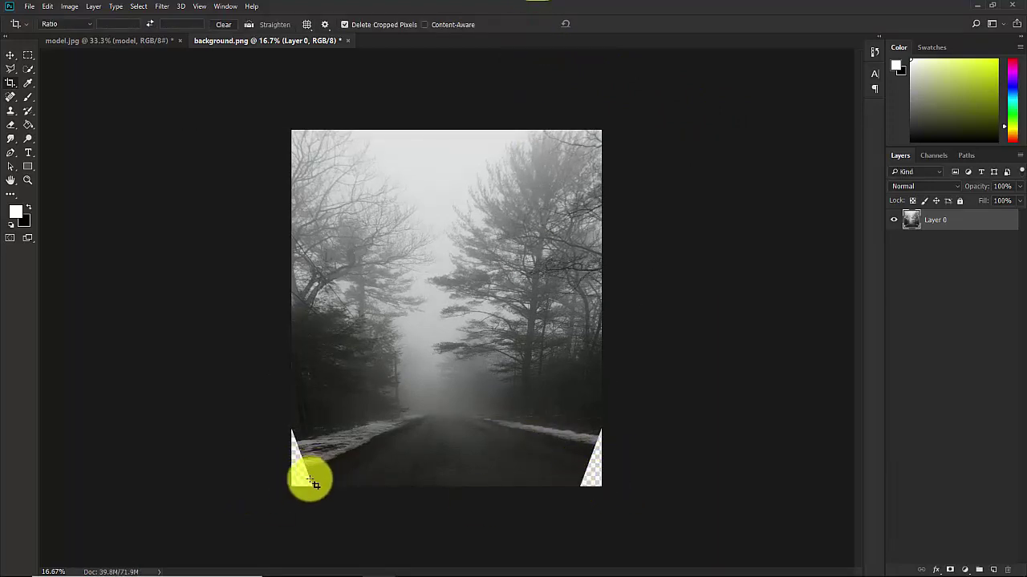
key("ctrl+t")
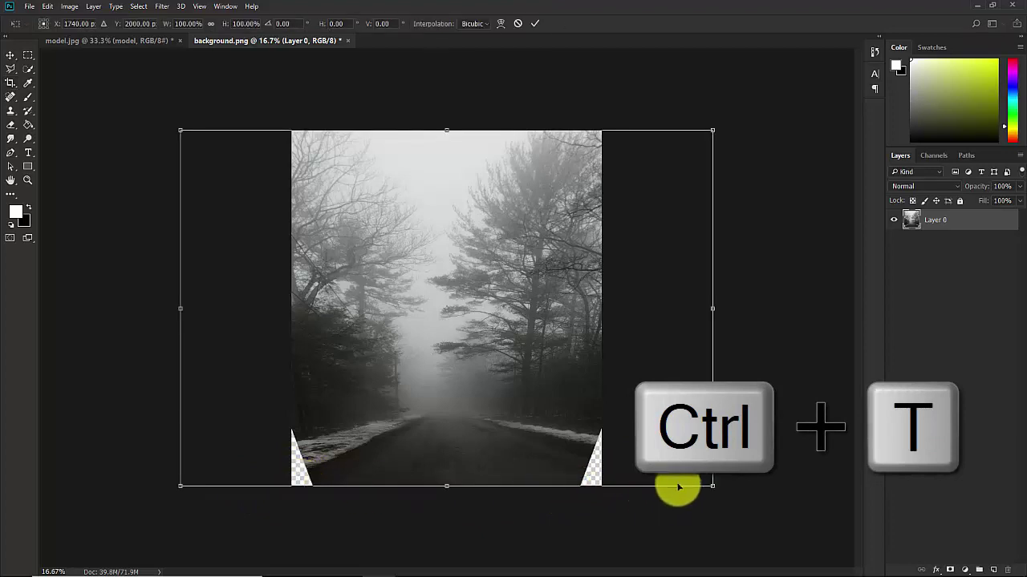
left_click_drag(711, 485, 744, 516)
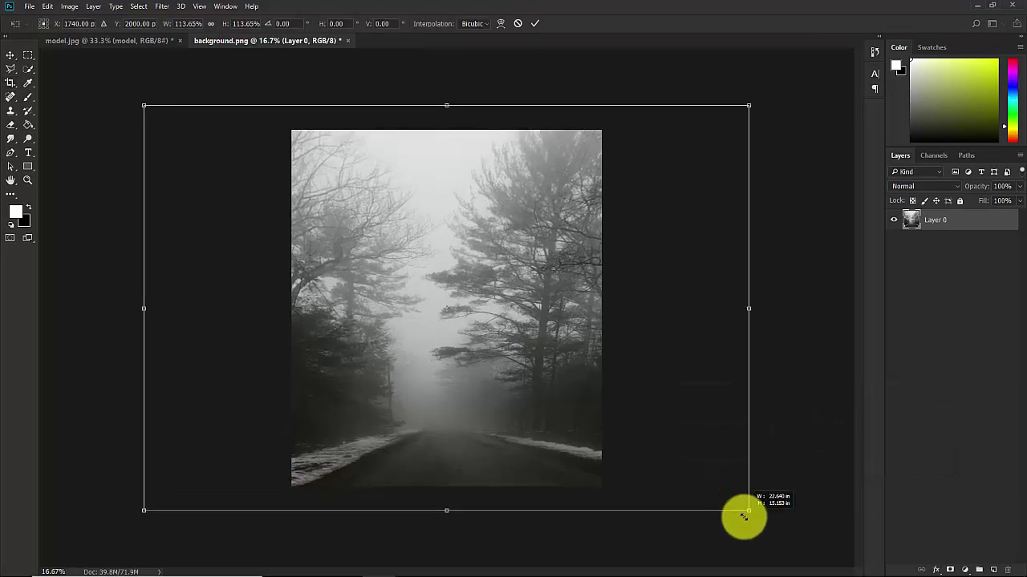
left_click(536, 24)
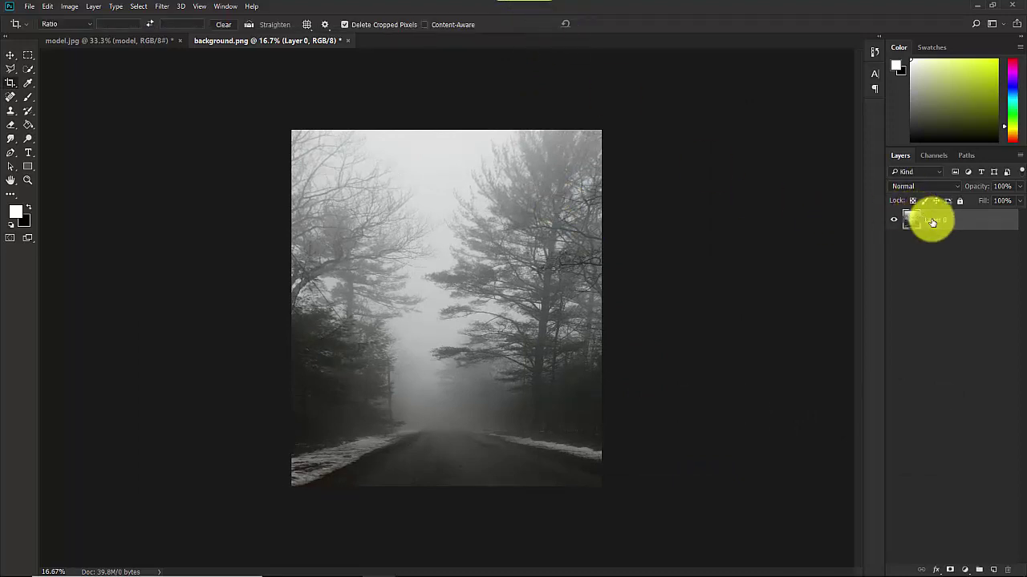
- Rename Layer 0 to 'background' and convert it to a Smart Object
double_click(932, 223)
type("backg")
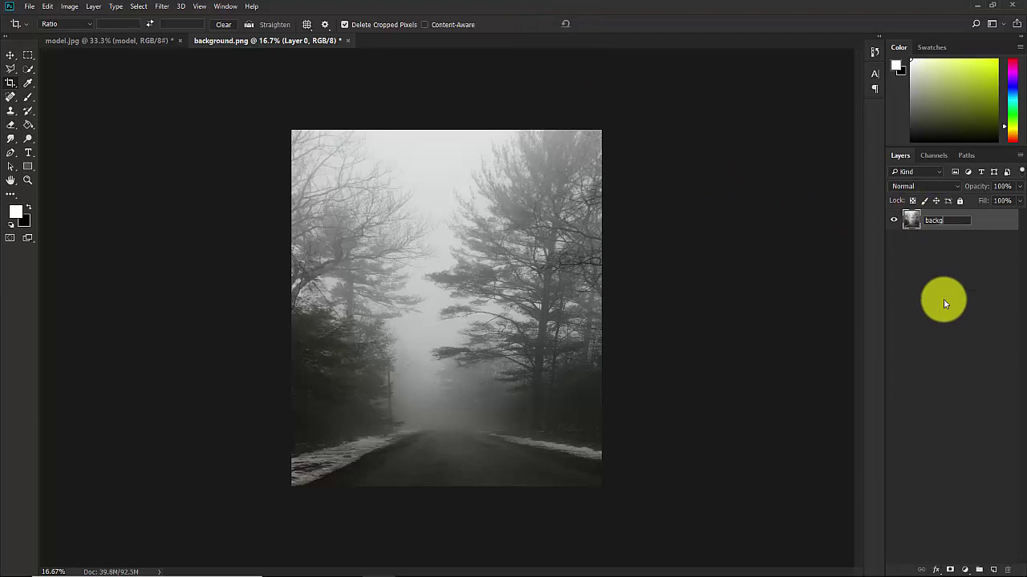
type("round")
key("Return")
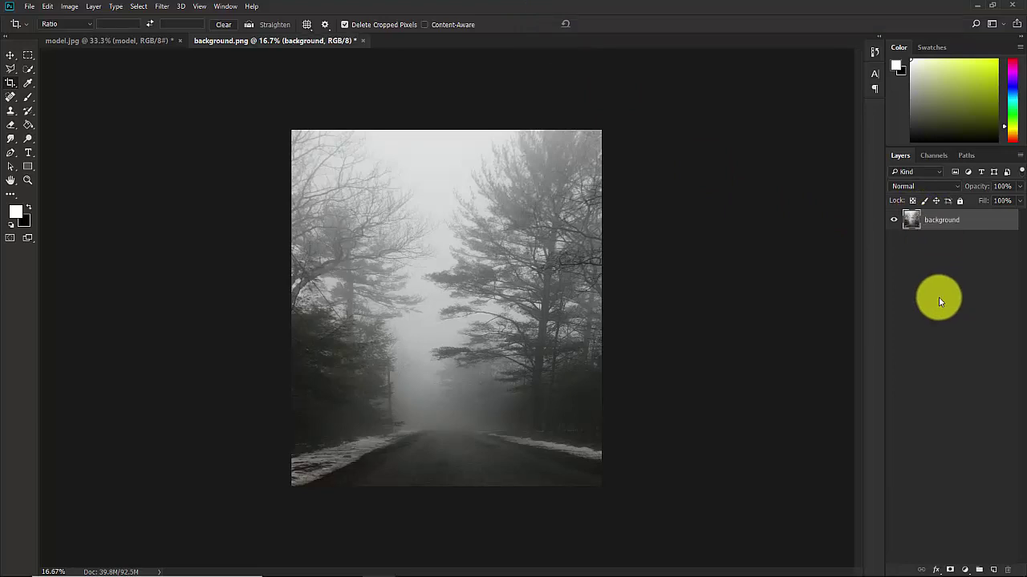
right_click(945, 221)
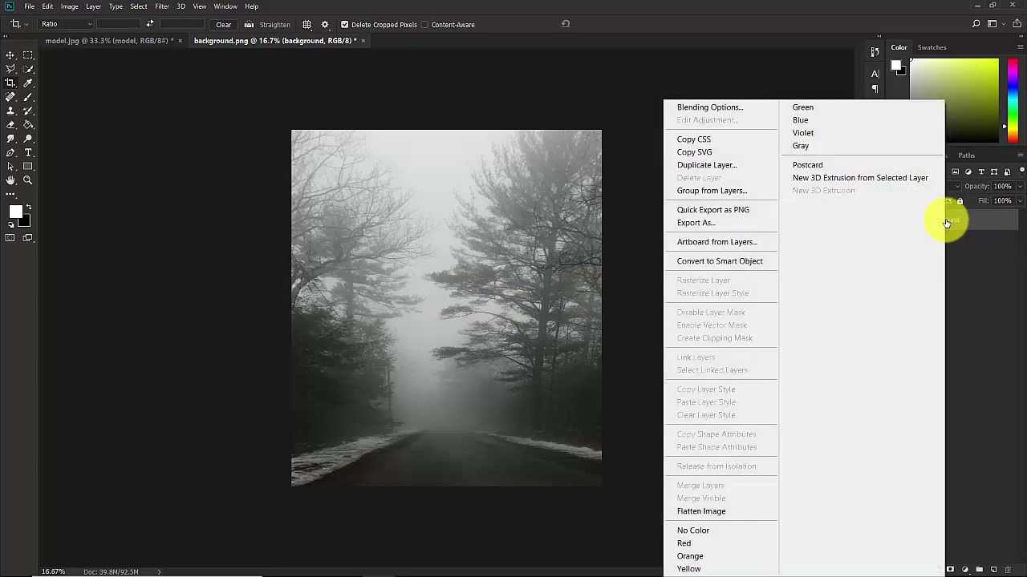
left_click(723, 263)
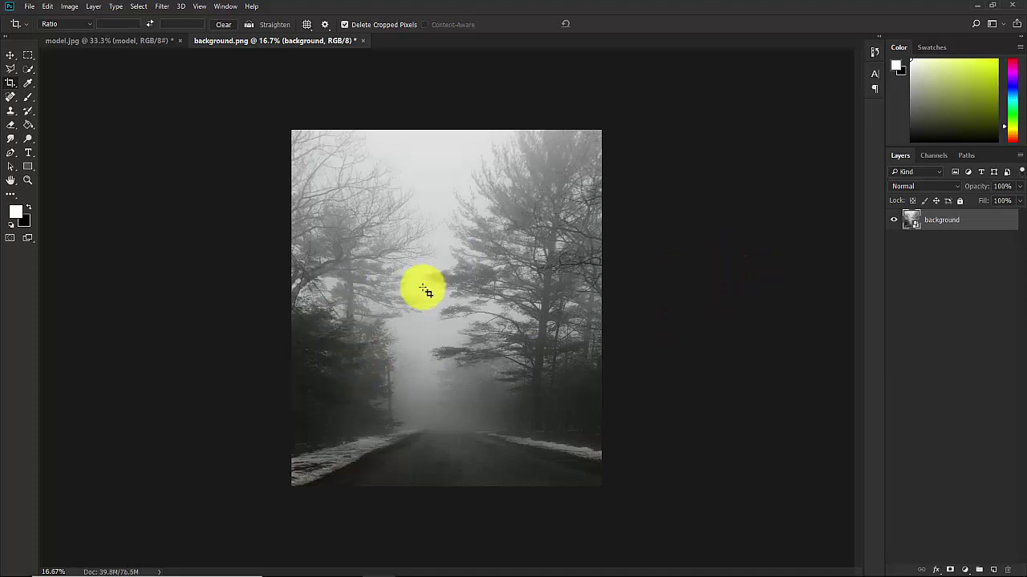
- Apply a Gaussian Blur with a 10-pixel radius to the background layer
left_click(157, 7)
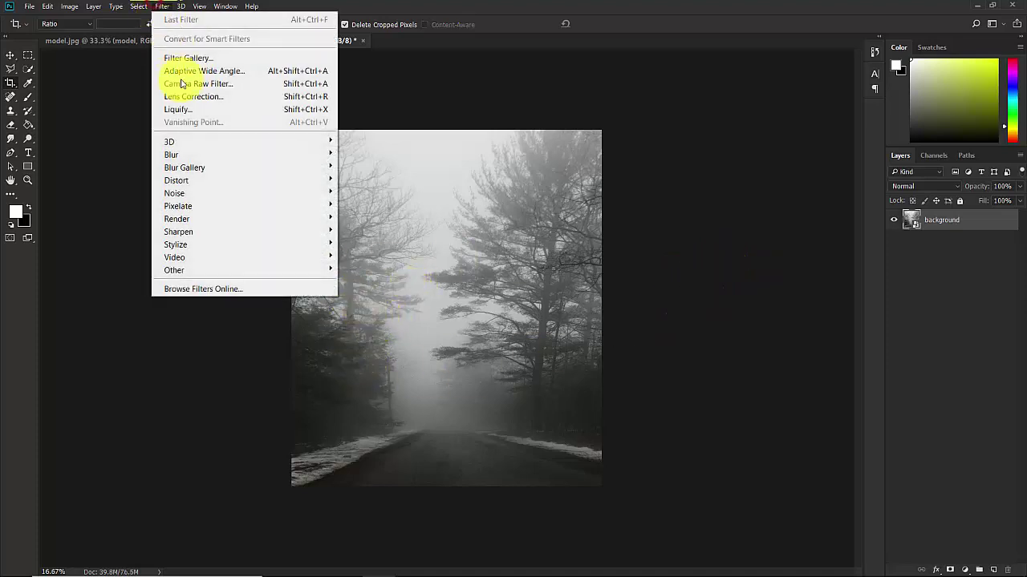
mouse_move(275, 155)
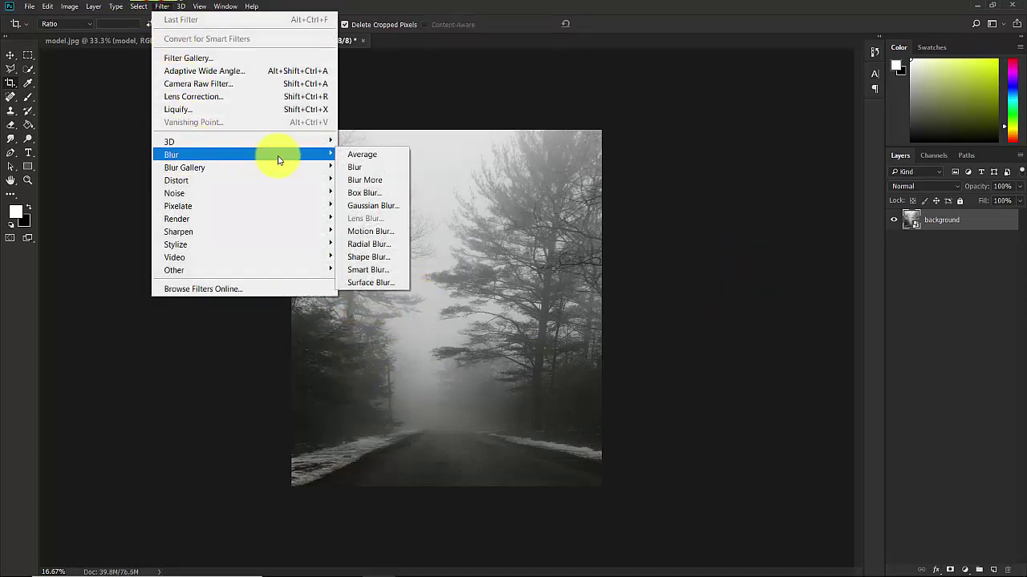
left_click(376, 206)
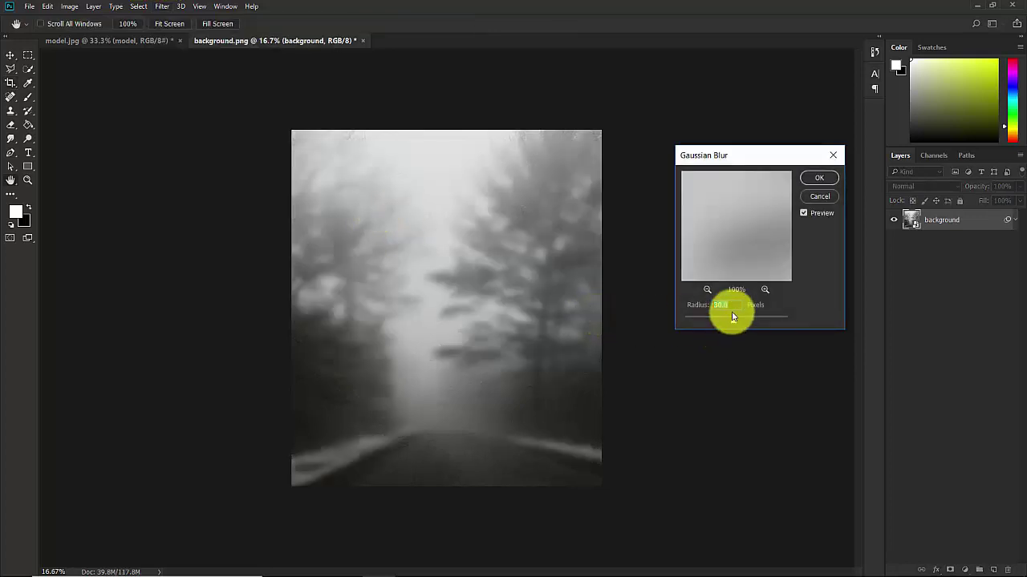
type("10")
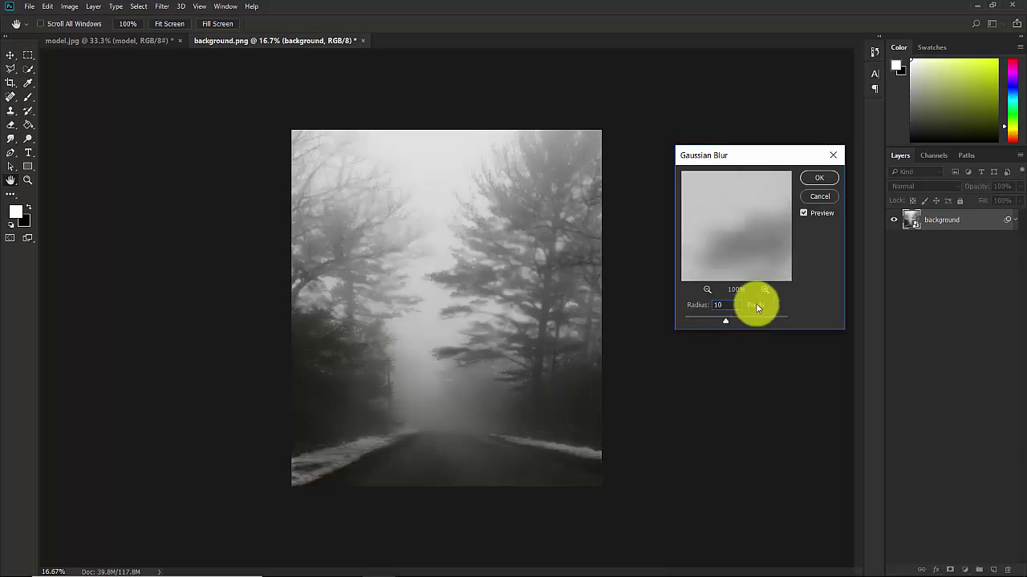
left_click(819, 178)
key("c")
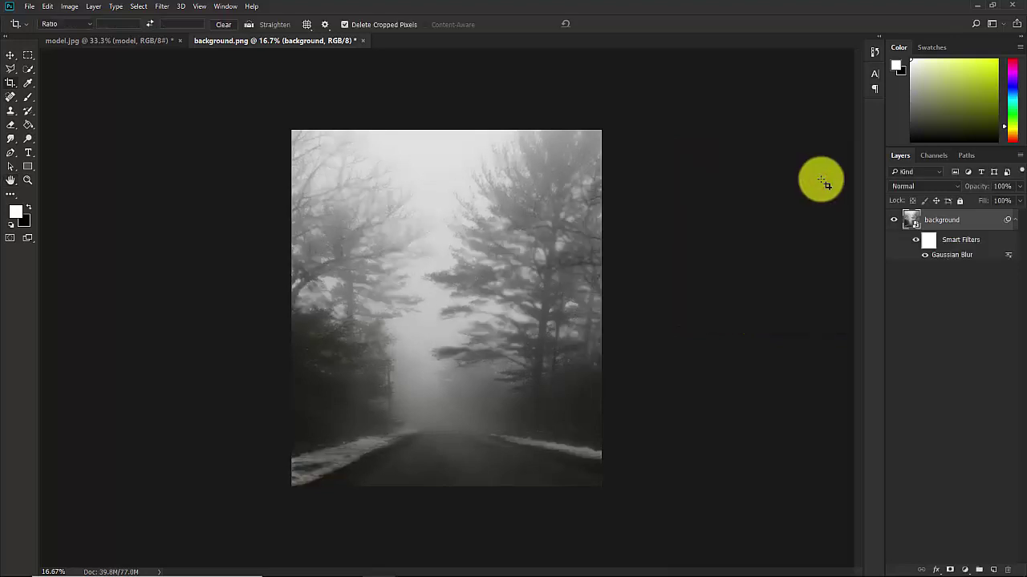
left_click(963, 325)
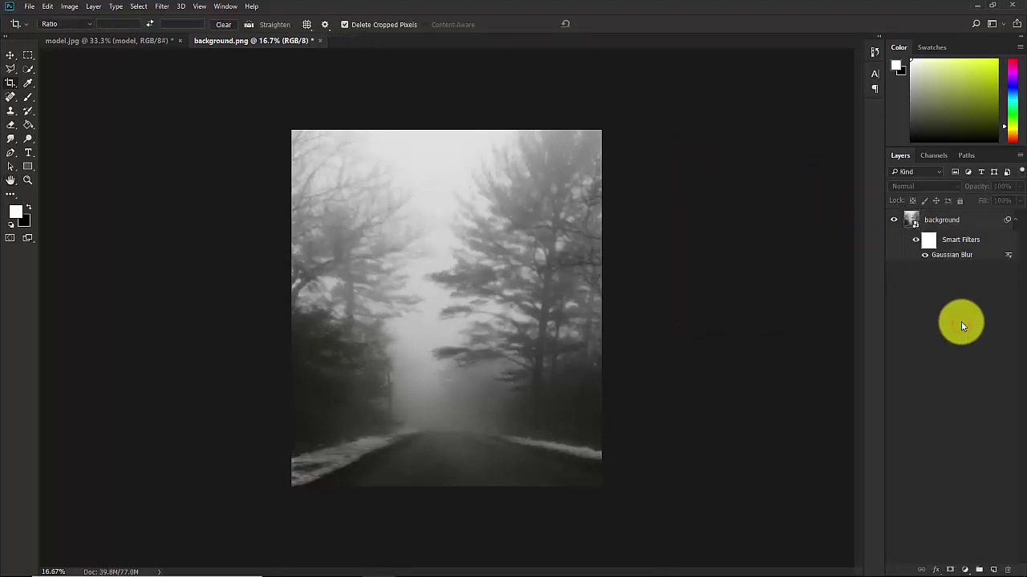
- Drag the model layer from model.jpg into the background.png road scene
left_click(99, 43)
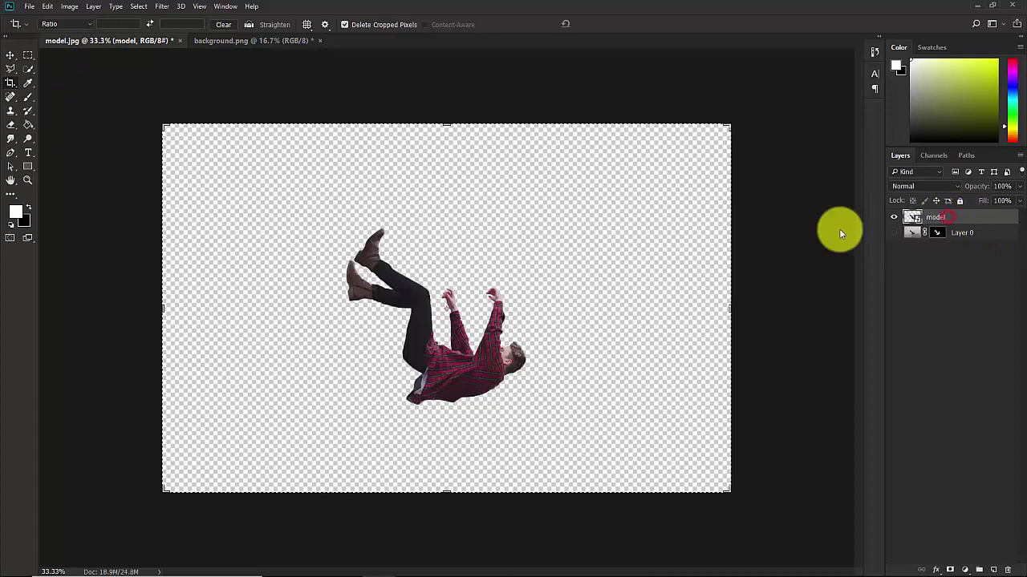
left_click(11, 56)
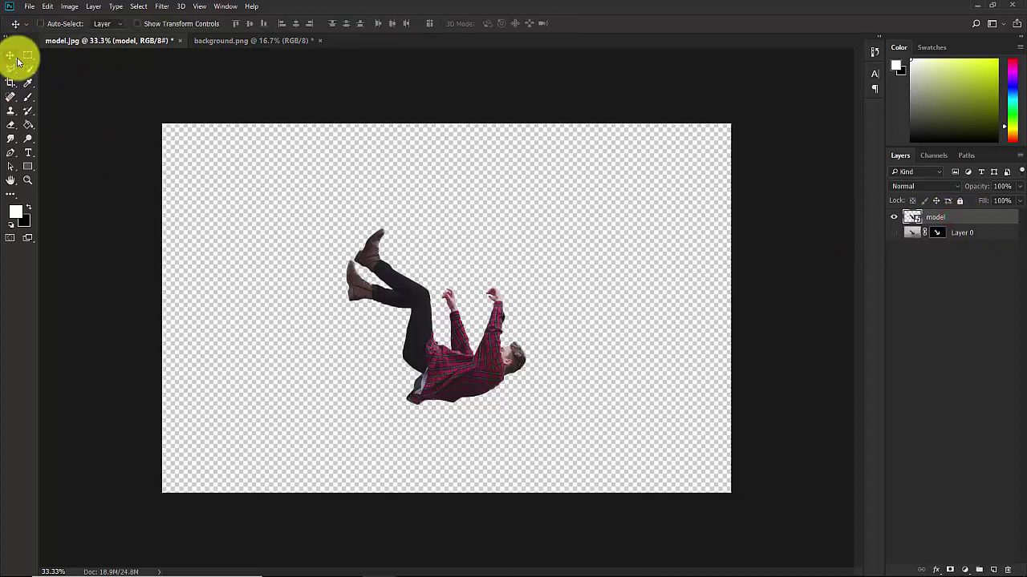
left_click_drag(462, 361, 442, 301)
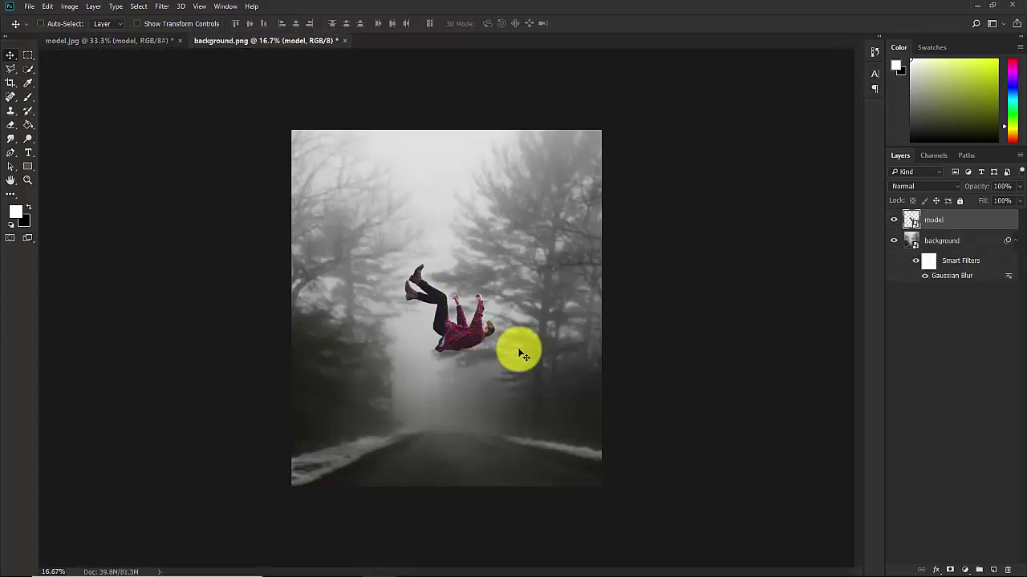
- Scale the man to 119%, flip him horizontally, and raise him above the road
key("ctrl+t")
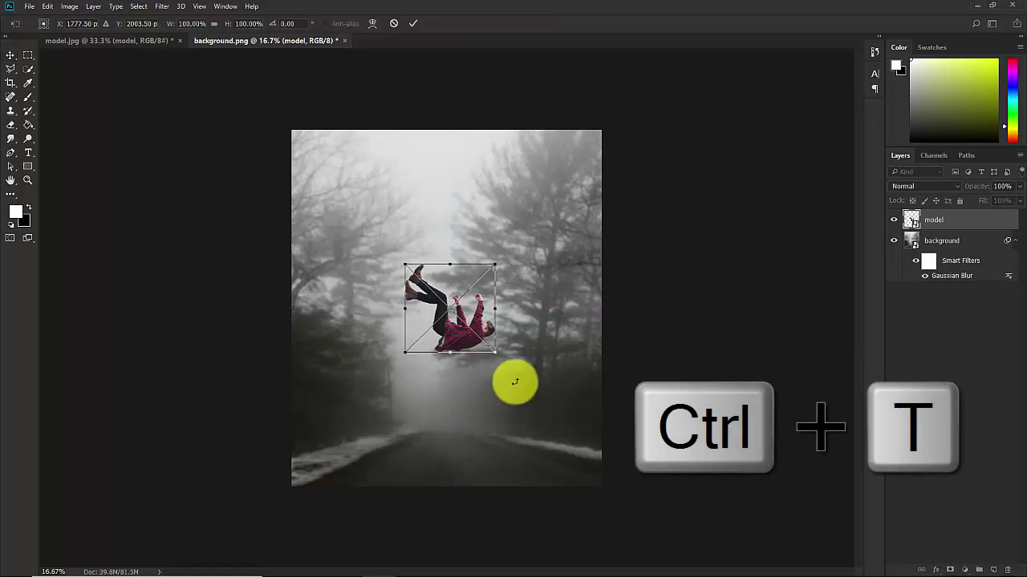
left_click_drag(492, 351, 503, 361)
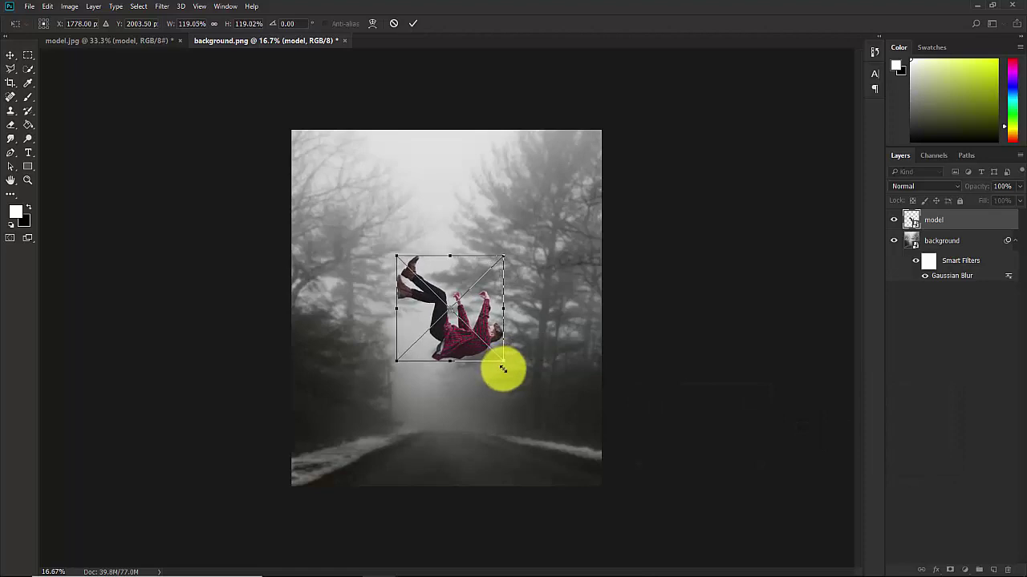
right_click(458, 340)
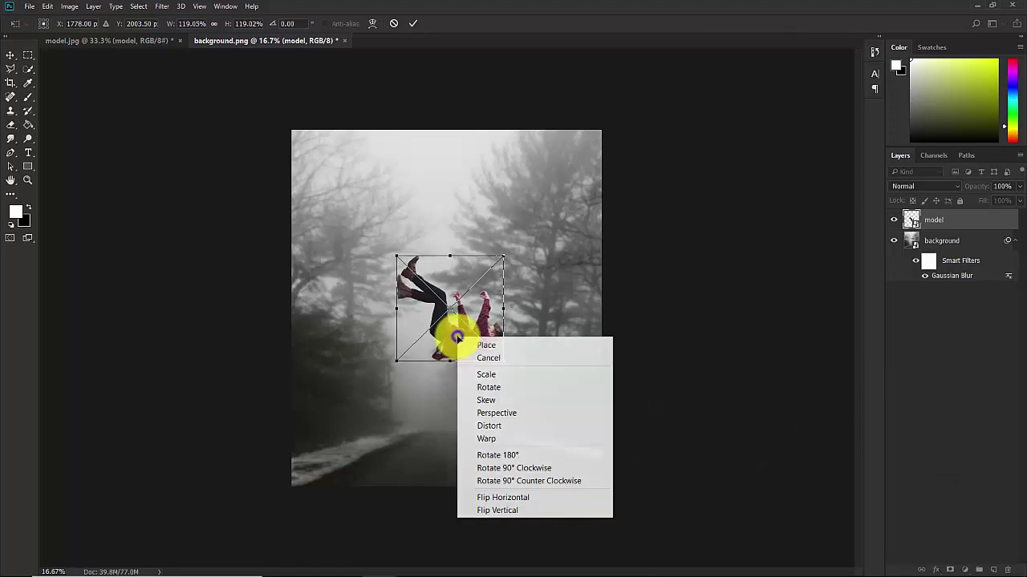
left_click(538, 498)
left_click_drag(456, 343, 452, 303)
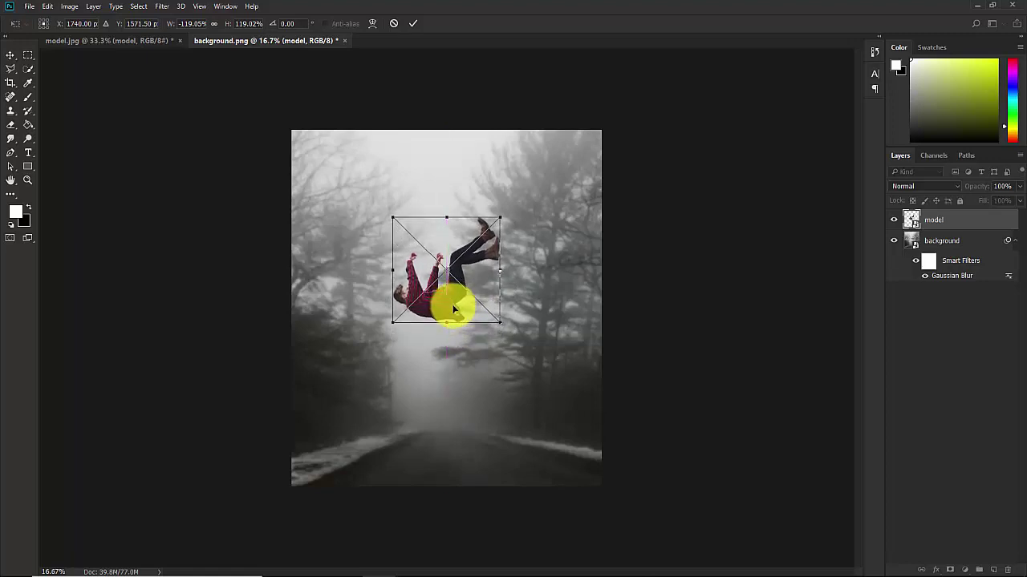
left_click(410, 23)
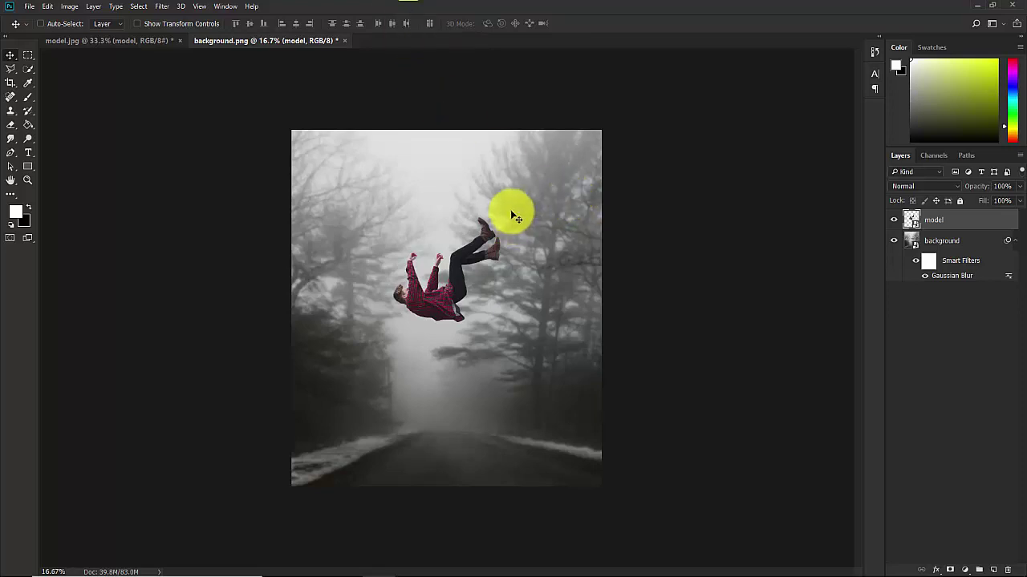
- Add a Brightness/Contrast adjustment above the background with brightness set to -75
left_click(965, 241)
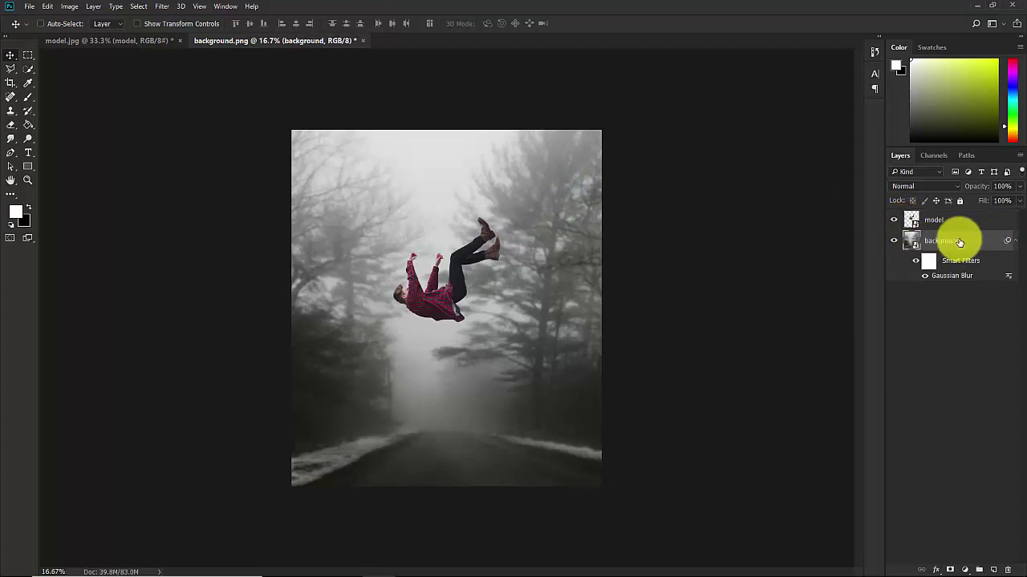
left_click(965, 569)
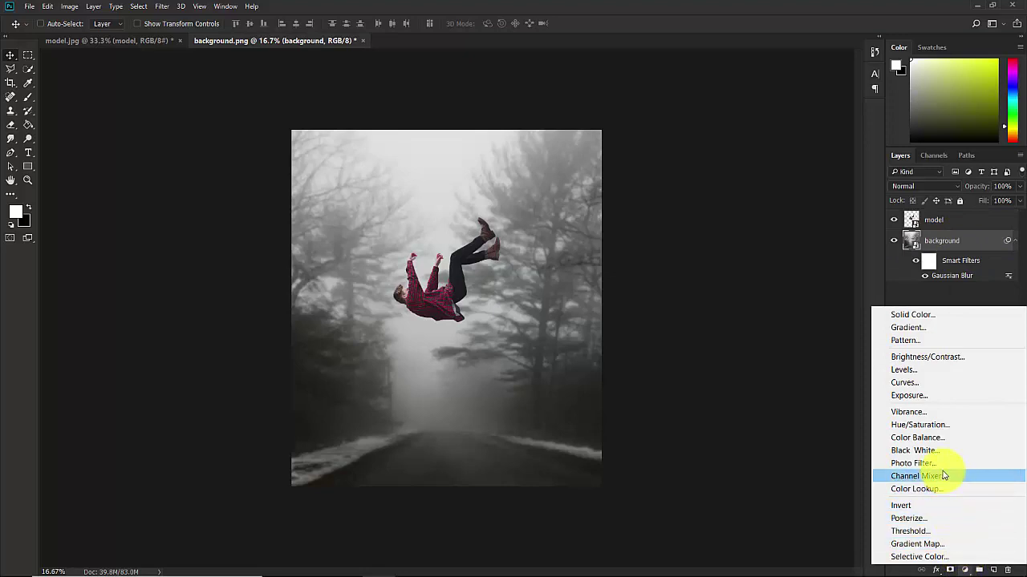
left_click(920, 359)
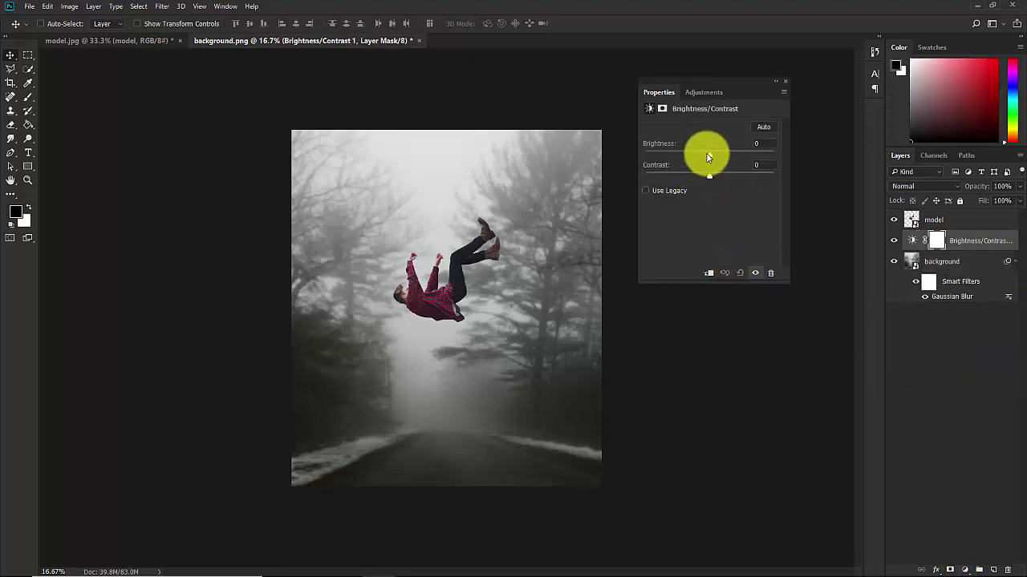
left_click_drag(706, 155, 678, 158)
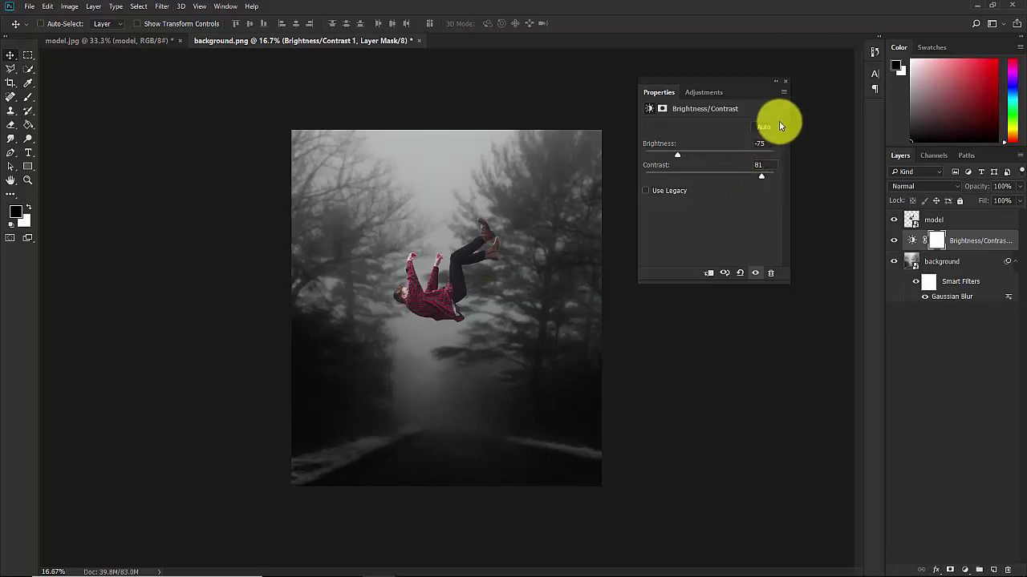
left_click(784, 79)
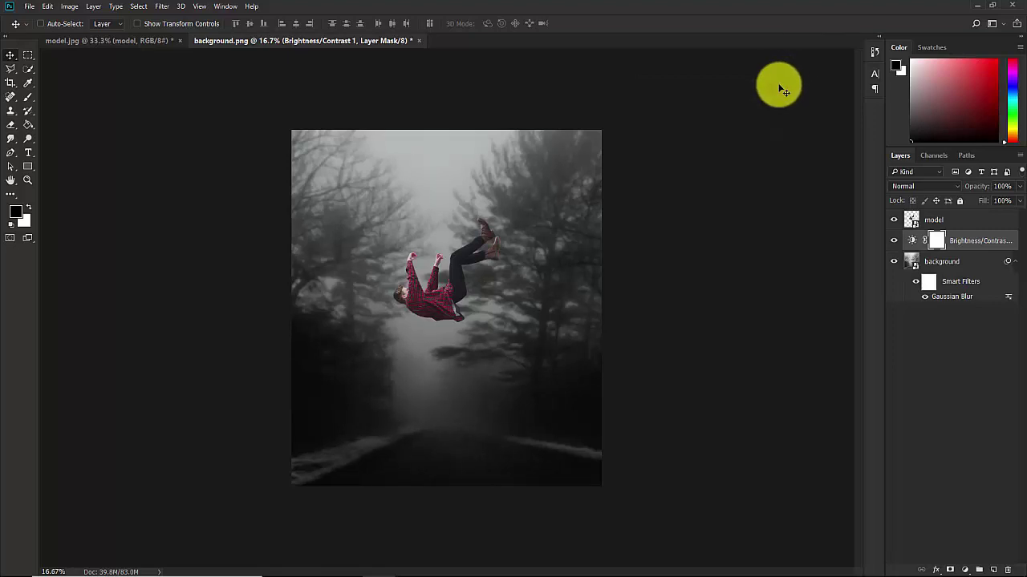
- Paint black on the Brightness/Contrast mask with a soft brush around the falling man
left_click(943, 243)
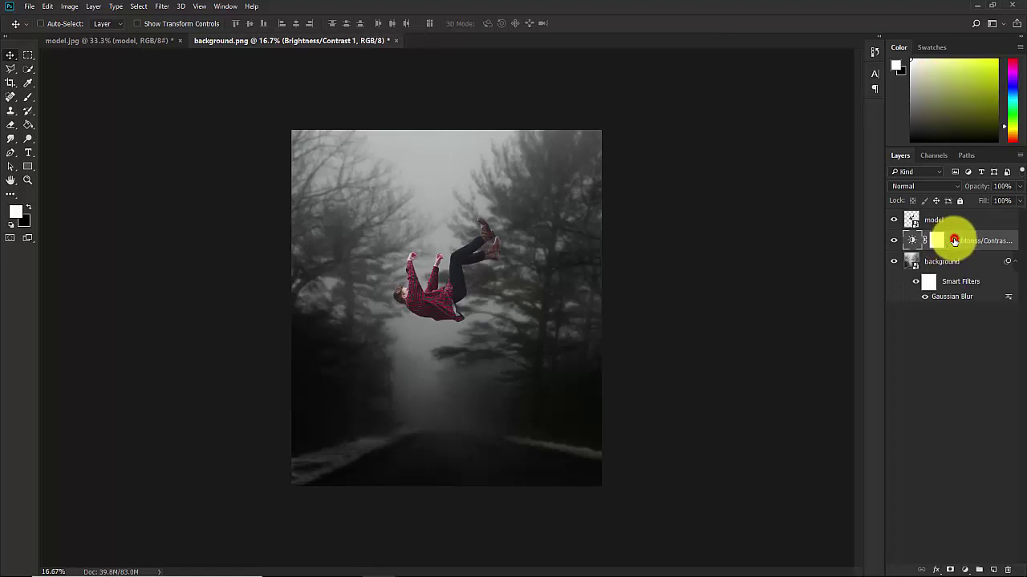
left_click(939, 244)
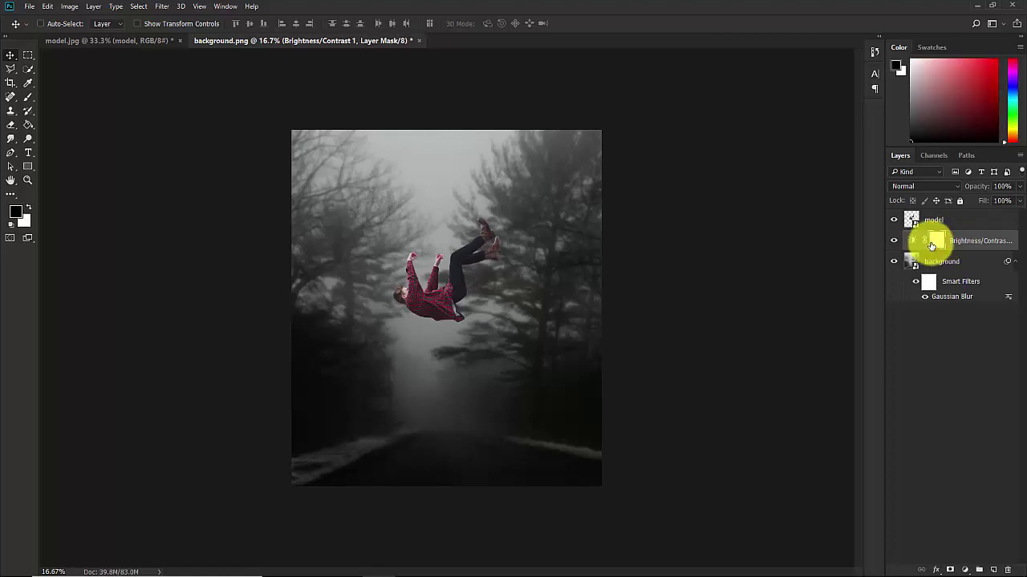
left_click(23, 100)
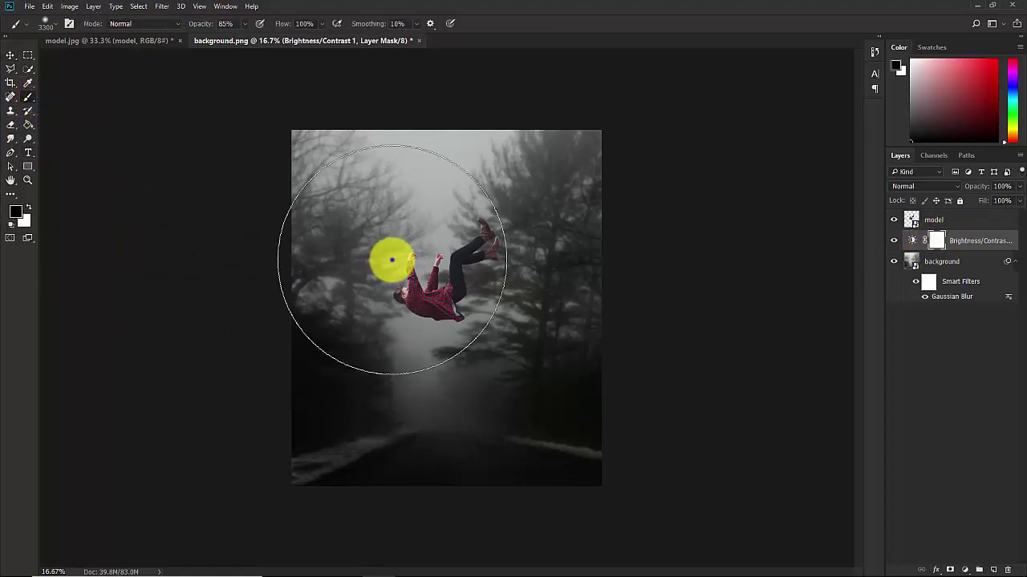
right_click(391, 259)
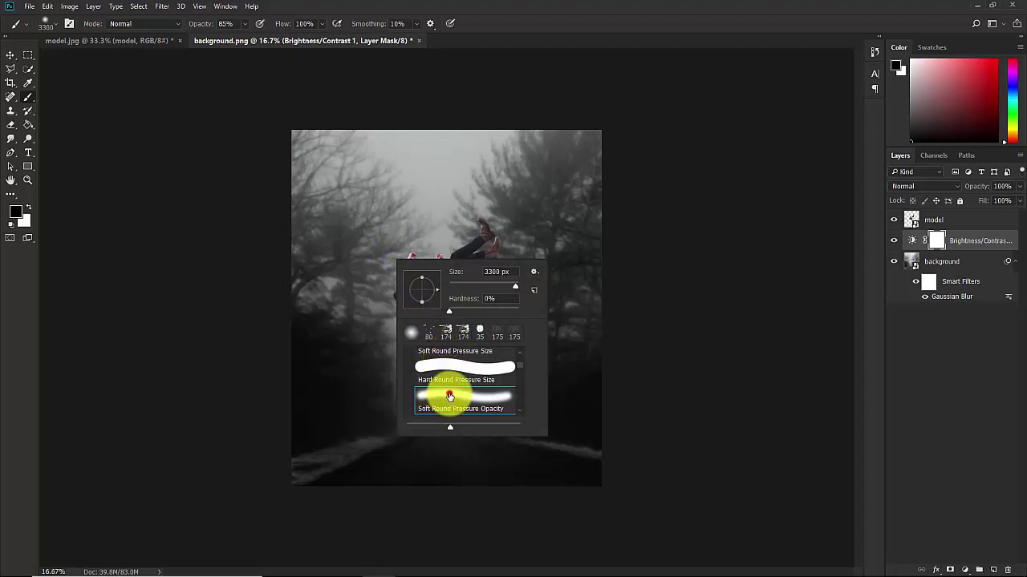
left_click(153, 298)
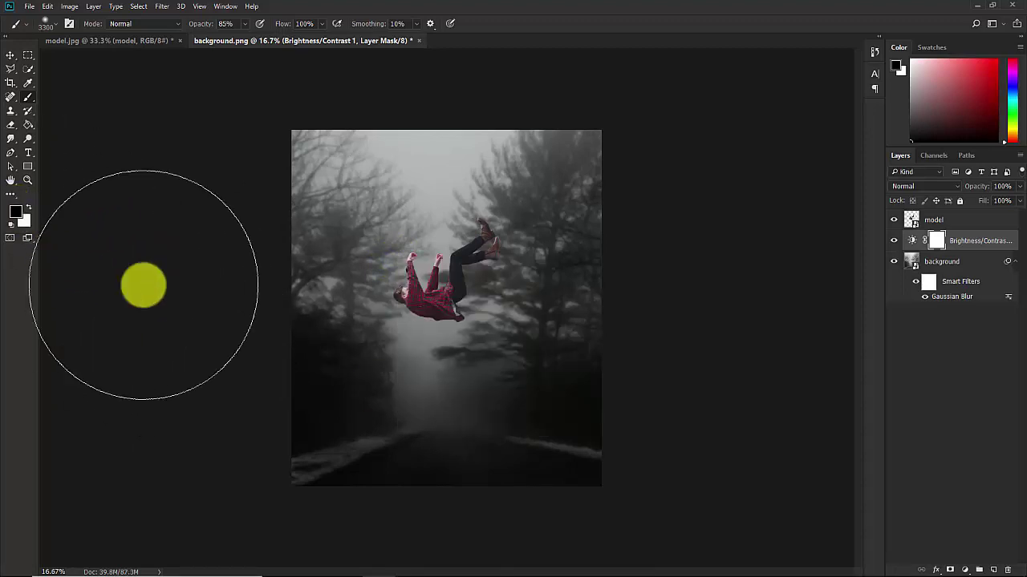
key("ctrl+plus")
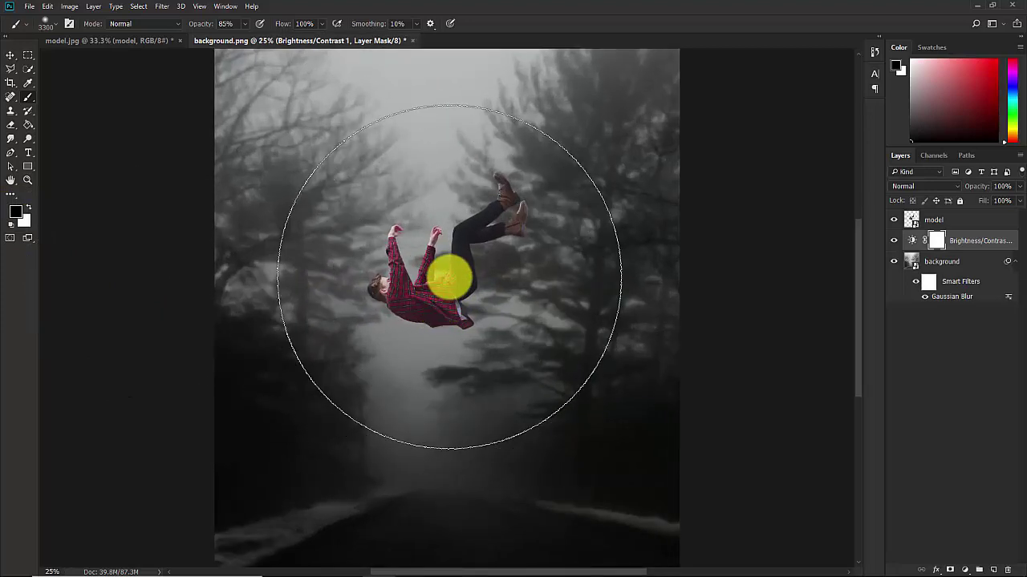
left_click(451, 275)
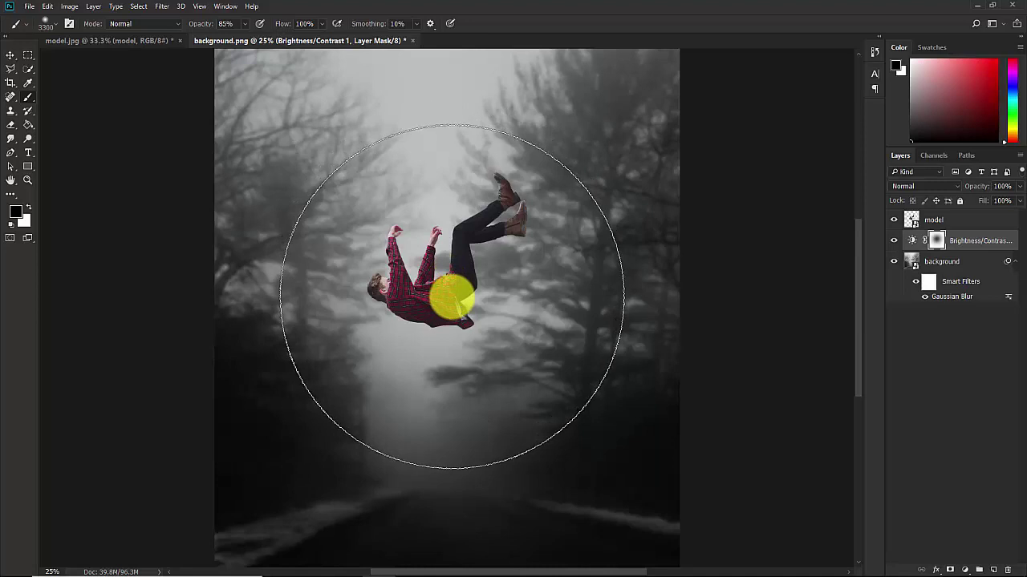
key("bracketleft")
key("bracketleft")
key("bracketleft")
key("bracketleft")
key("bracketleft")
key("bracketleft")
key("bracketleft")
key("bracketleft")
key("bracketleft")
key("bracketleft")
key("bracketleft")
key("bracketleft")
key("bracketleft")
key("bracketleft")
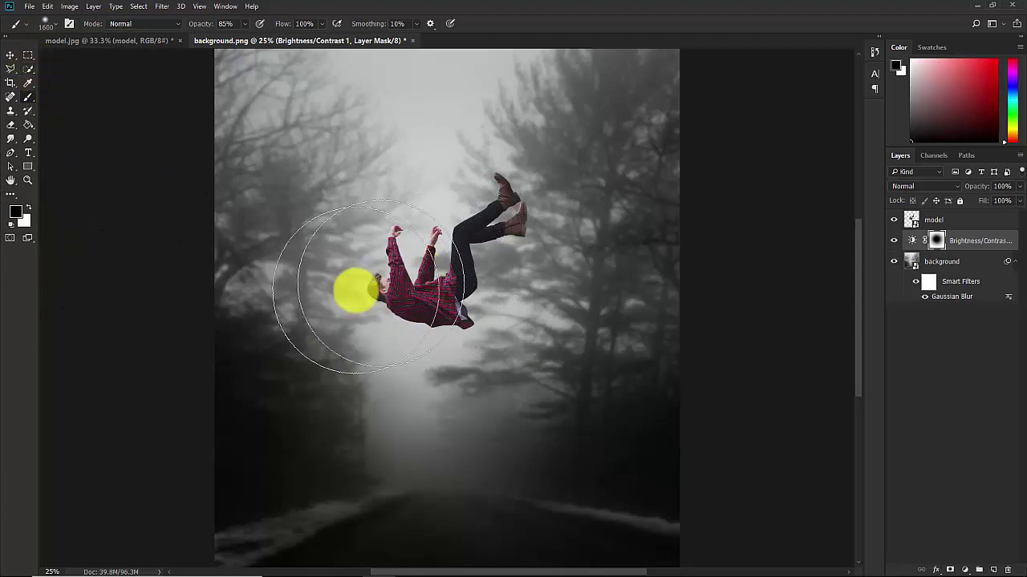
left_click(9, 55)
- Select the model layer and bring up Levels for it
key("ctrl+minus")
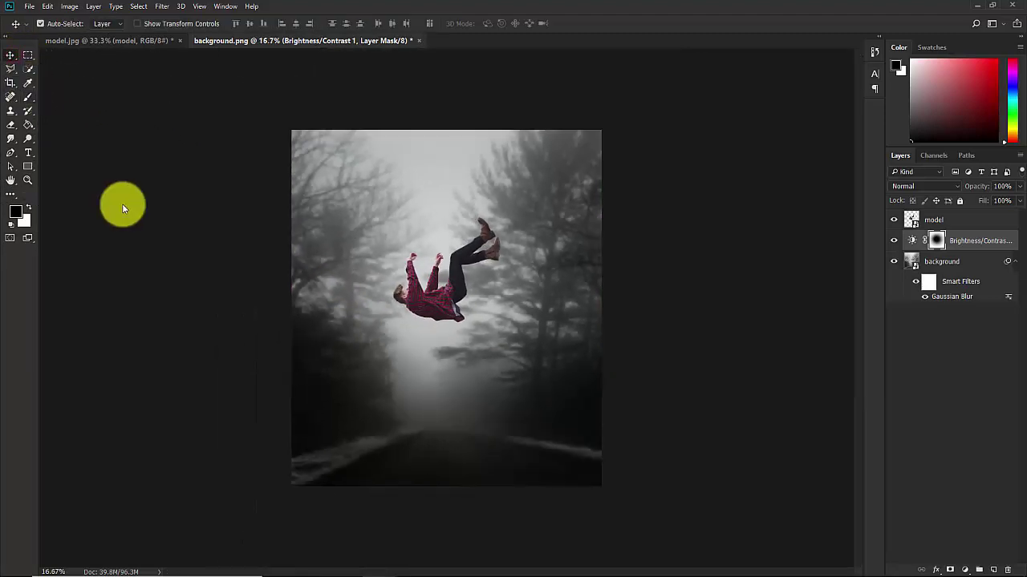
left_click(930, 330)
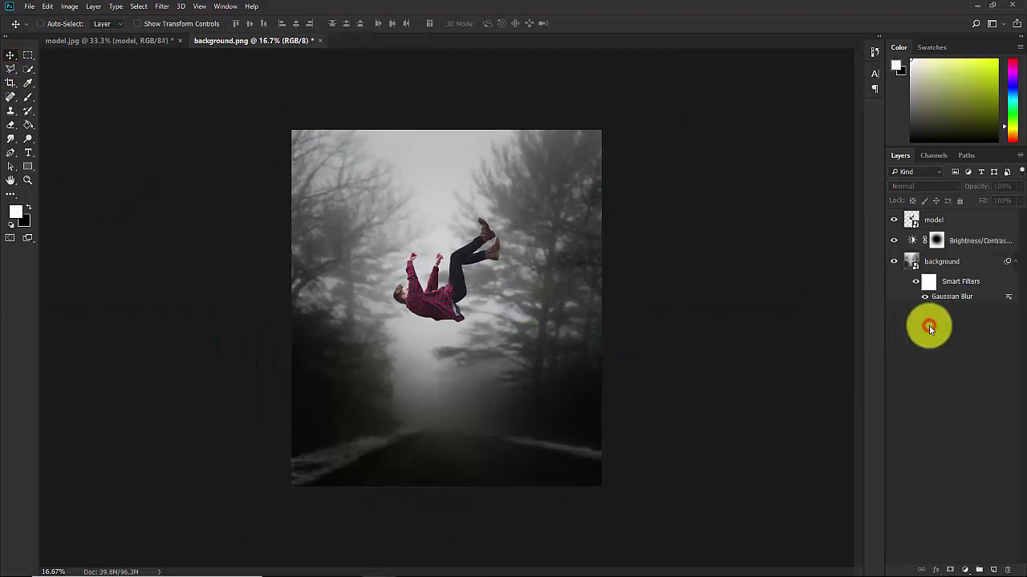
left_click(955, 221)
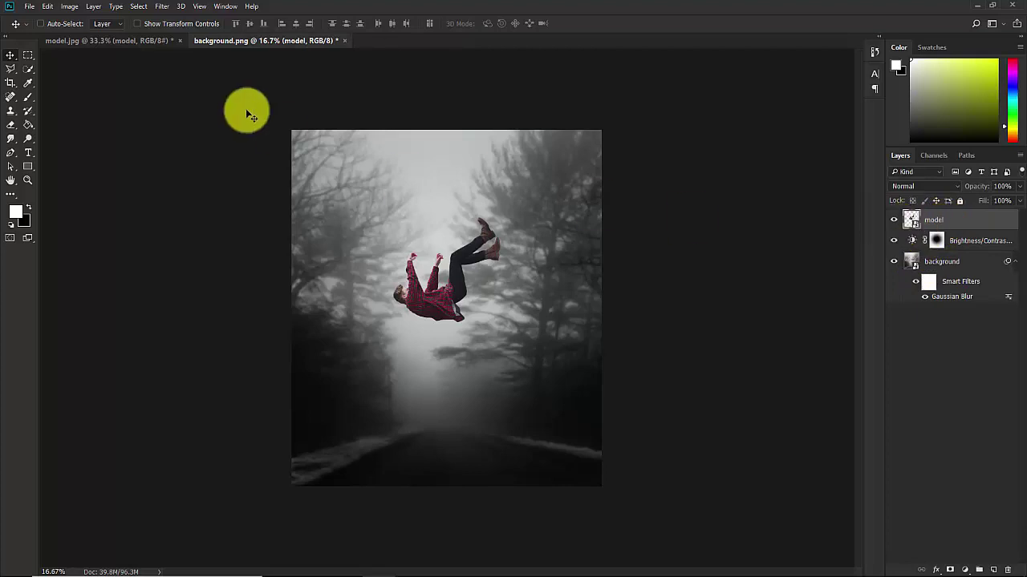
left_click(69, 6)
mouse_move(104, 39)
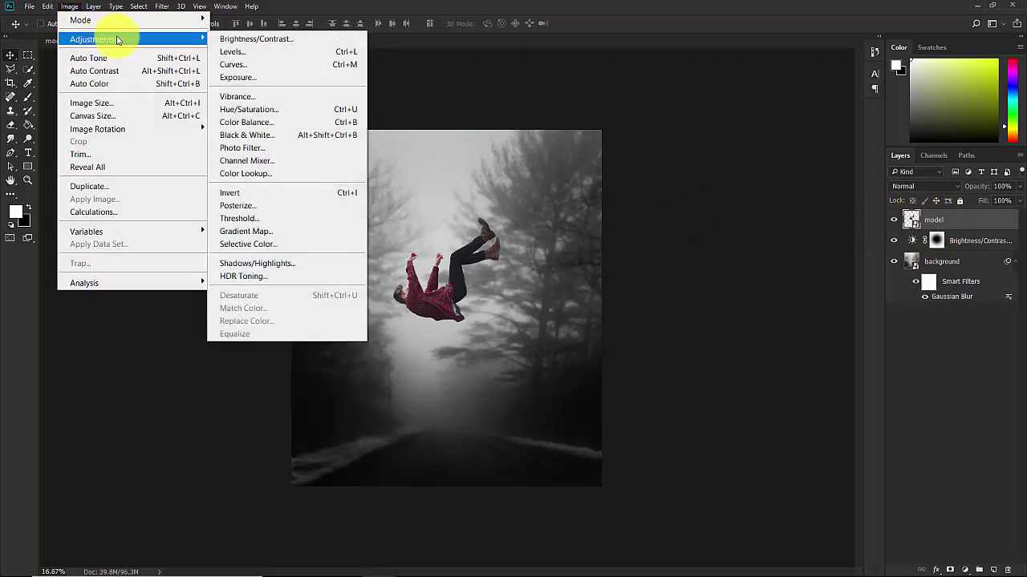
left_click(239, 56)
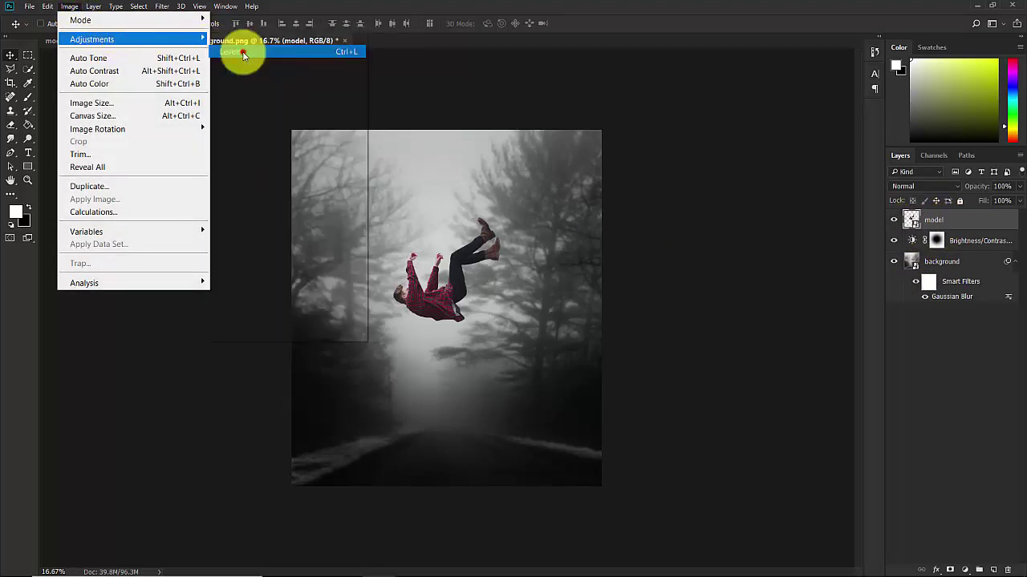
- Set the Levels inputs to 23, 1.29 and 199 and apply them to the man
left_click_drag(481, 116, 646, 90)
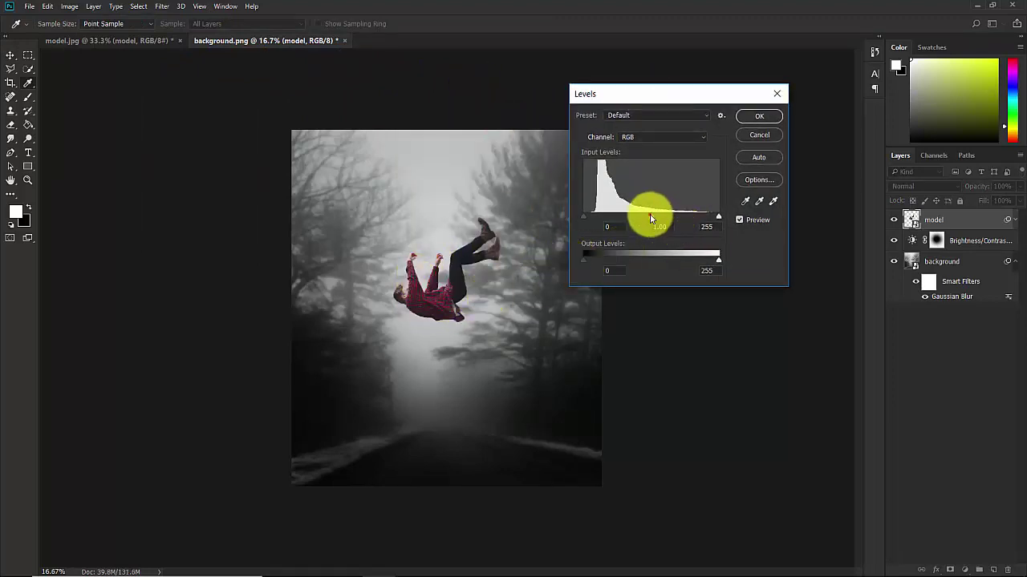
left_click_drag(642, 215, 595, 218)
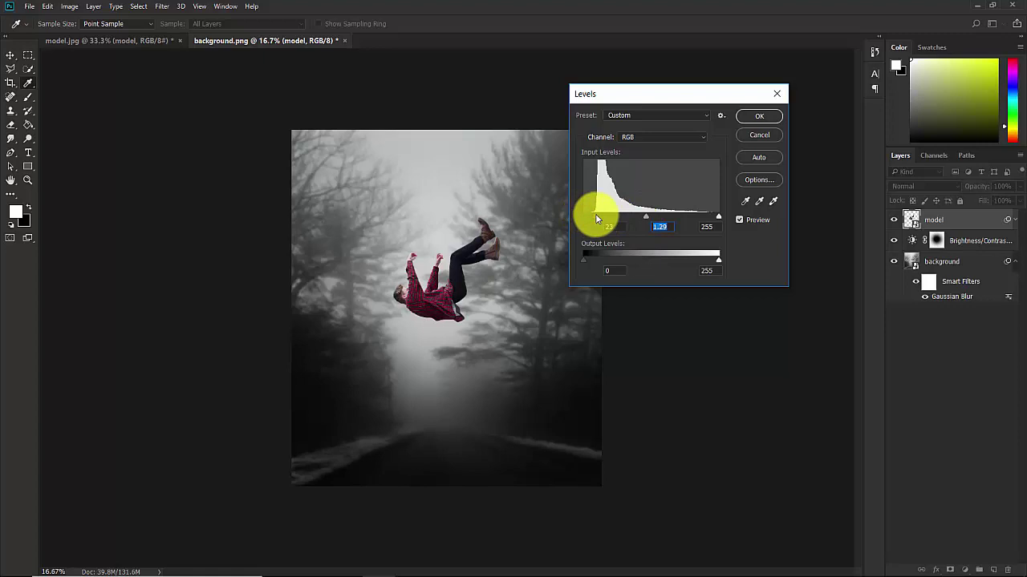
left_click(595, 215)
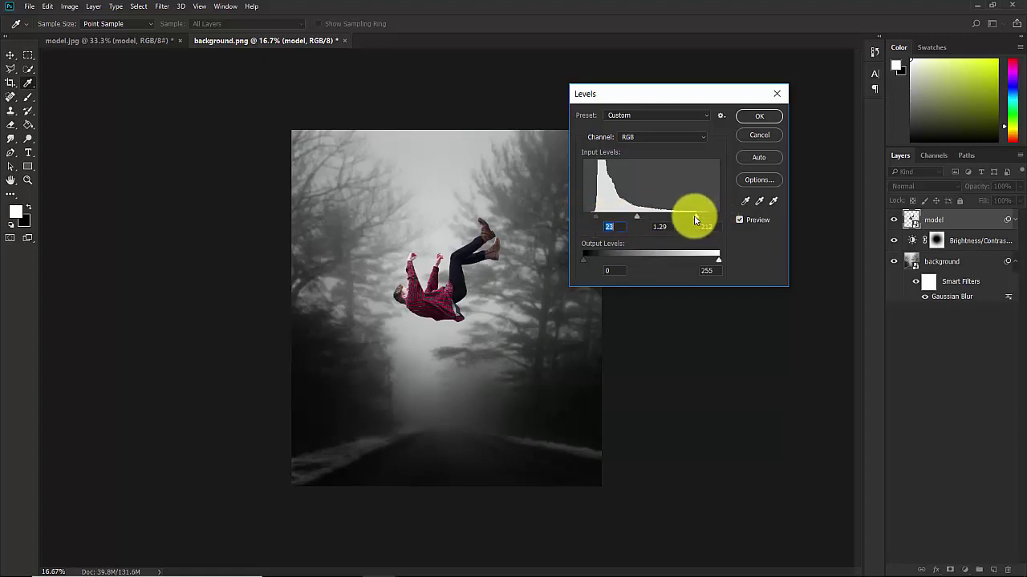
left_click_drag(694, 220, 685, 213)
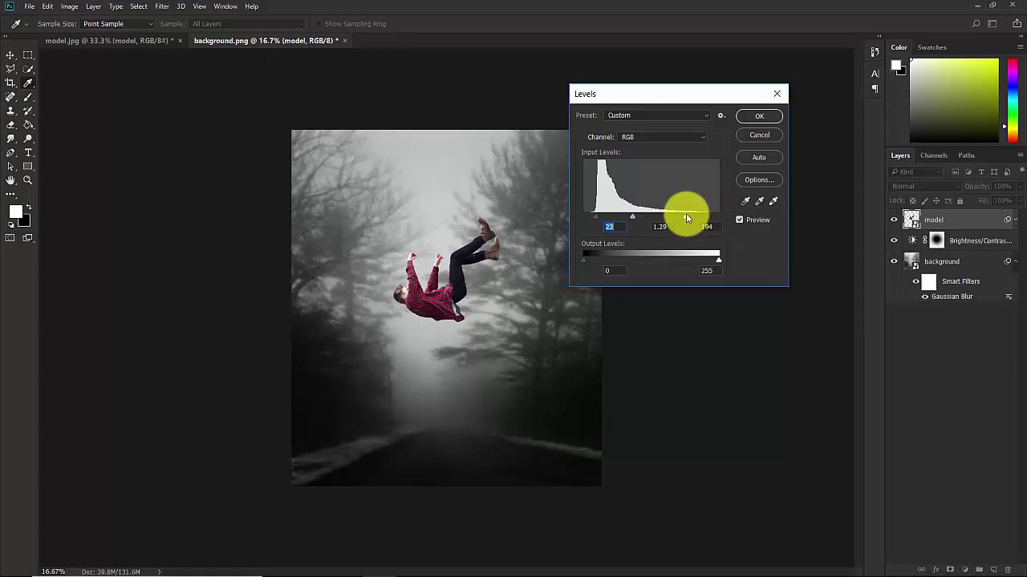
left_click_drag(686, 213, 688, 215)
left_click(758, 117)
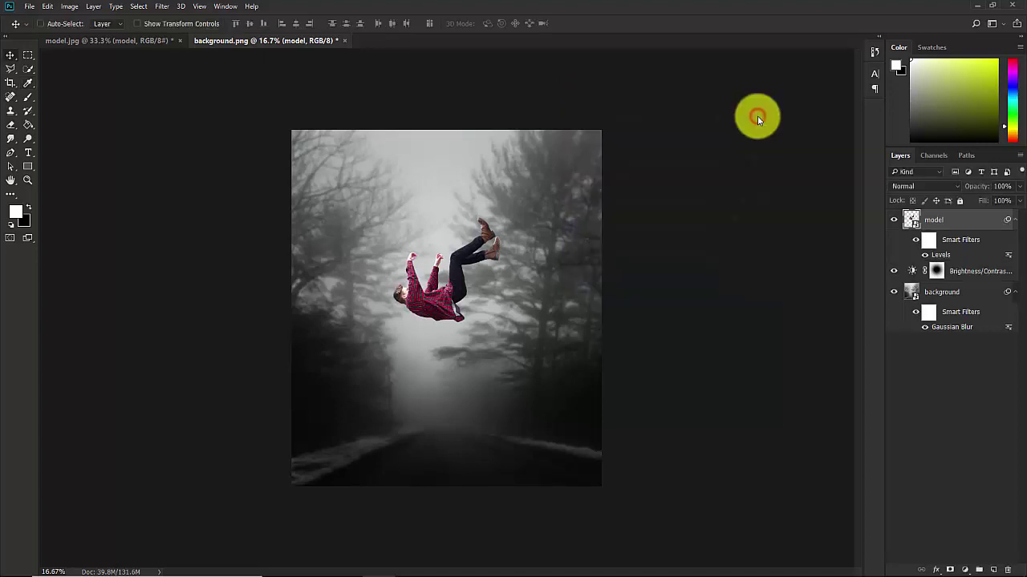
left_click(958, 378)
key("ctrl+plus")
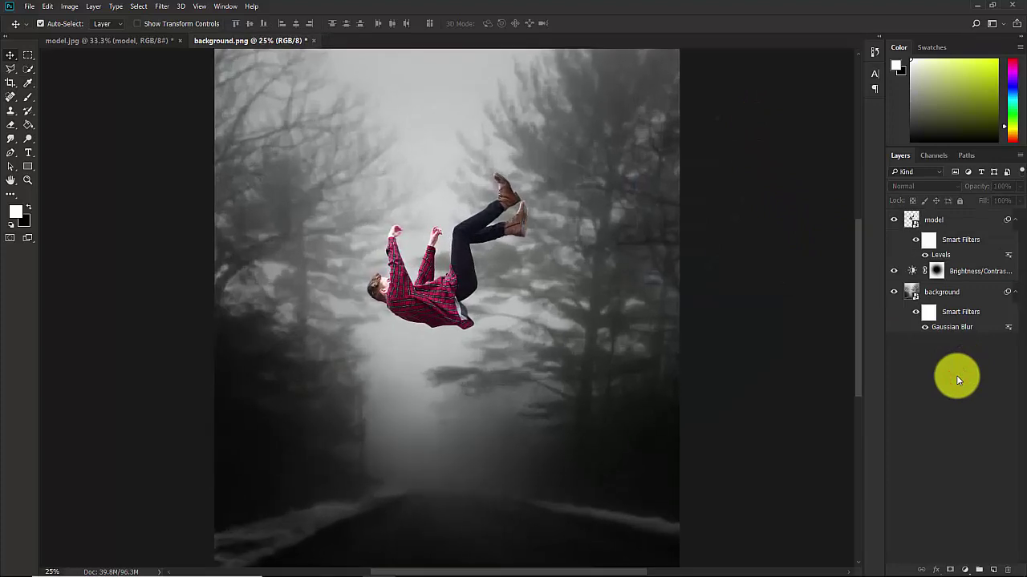
key("ctrl+minus")
key("ctrl+plus")
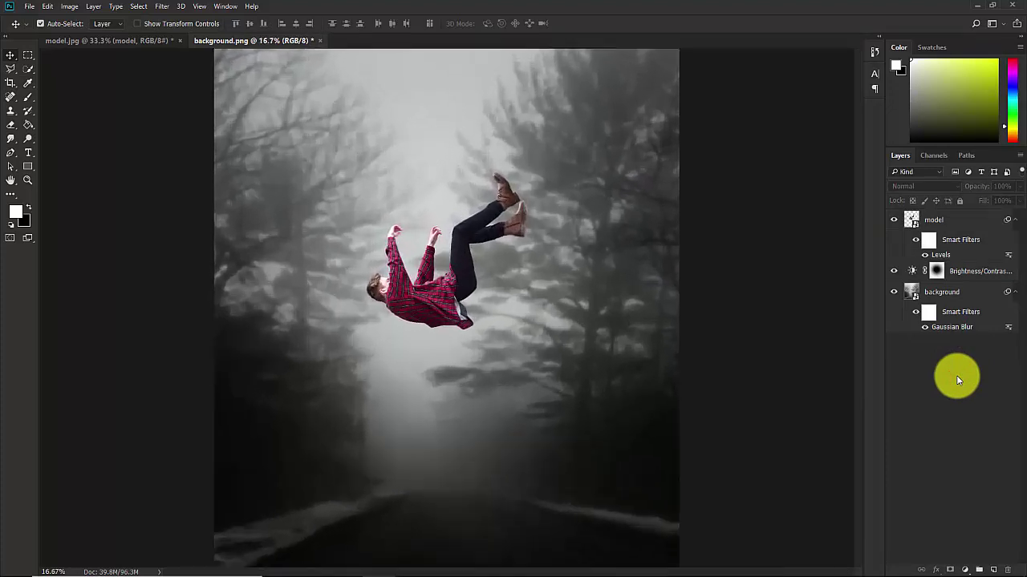
key("ctrl+plus")
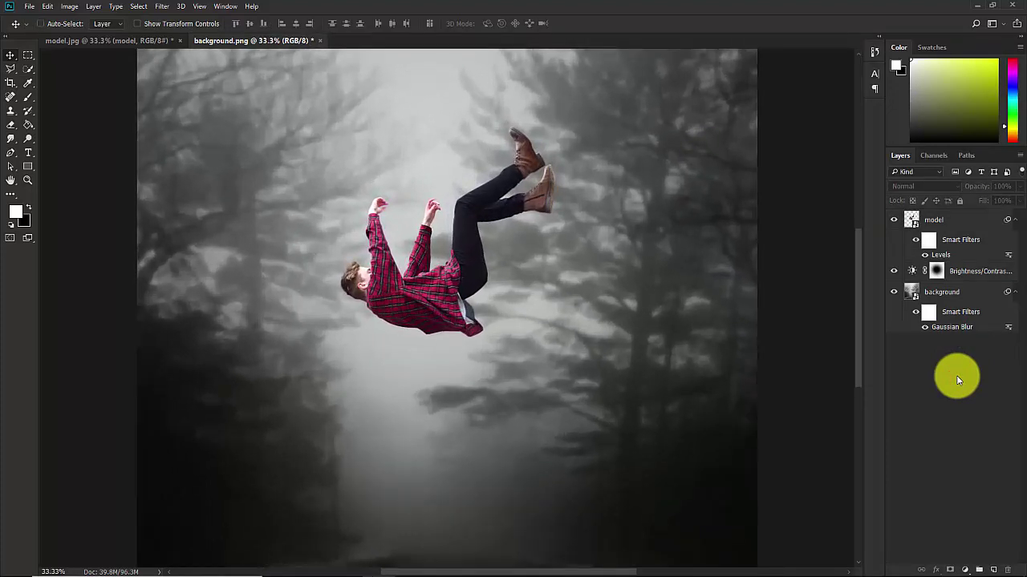
- Create an empty Layer 1 above model and make it a clipping mask on the model layer
left_click(937, 216)
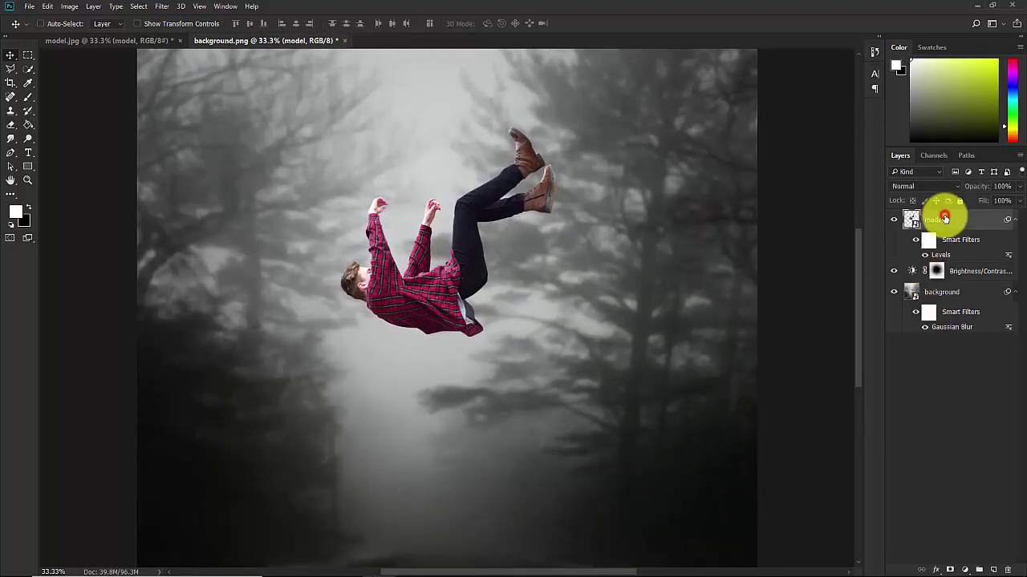
left_click(993, 569)
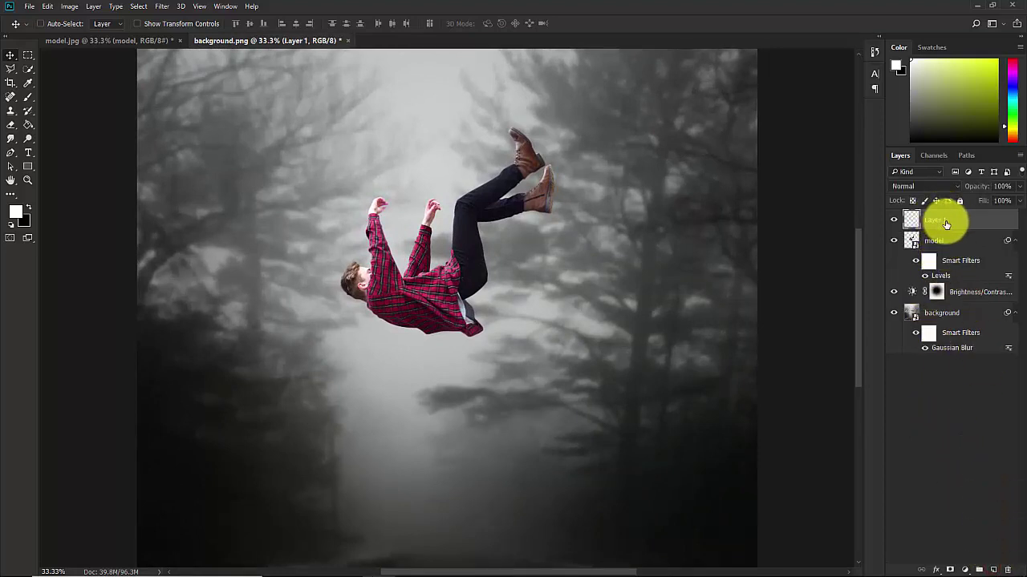
right_click(946, 224)
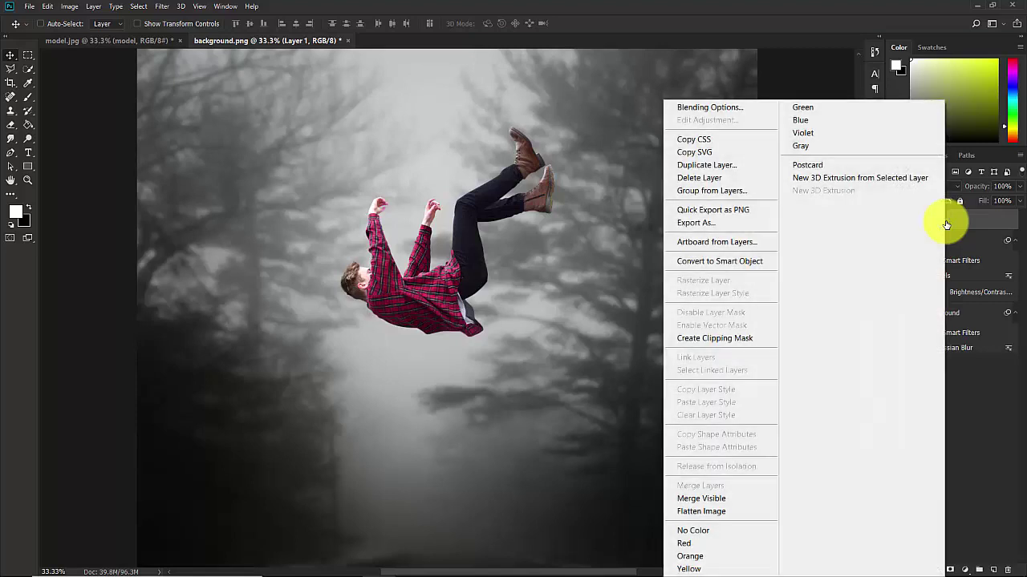
left_click(716, 337)
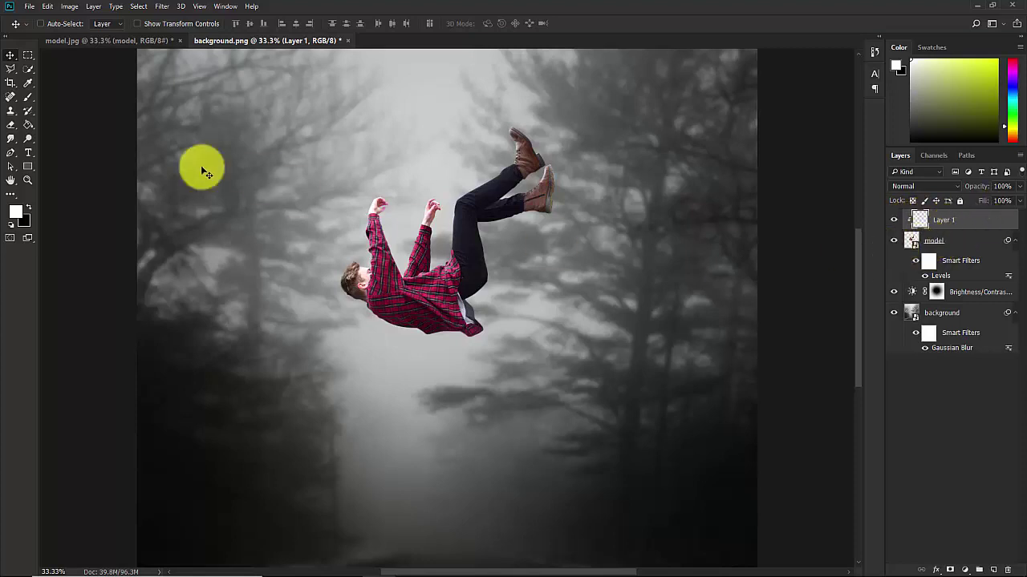
- Sample the fog grey and brush it at 37% opacity through the lower scene
left_click(28, 97)
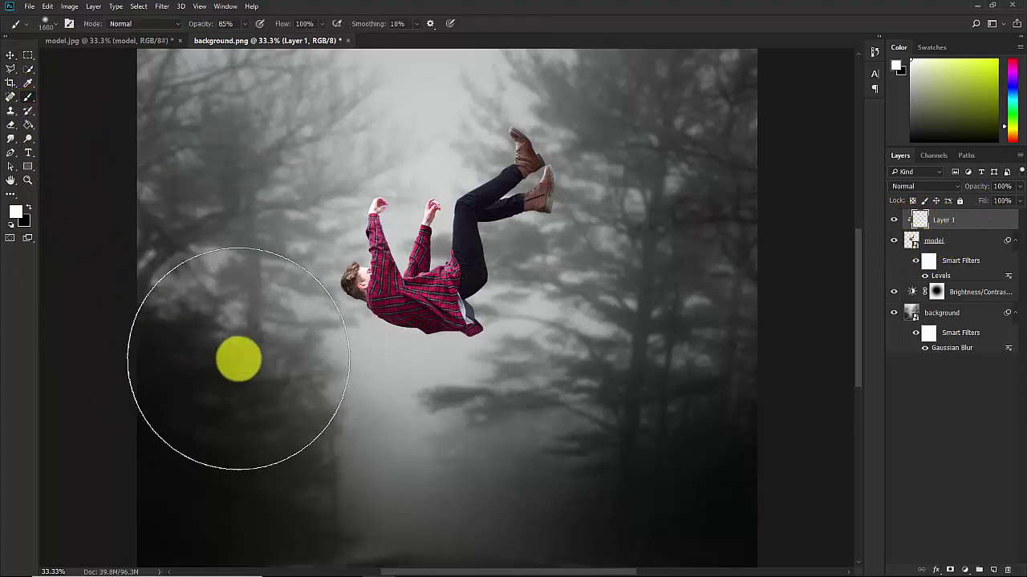
left_click(245, 24)
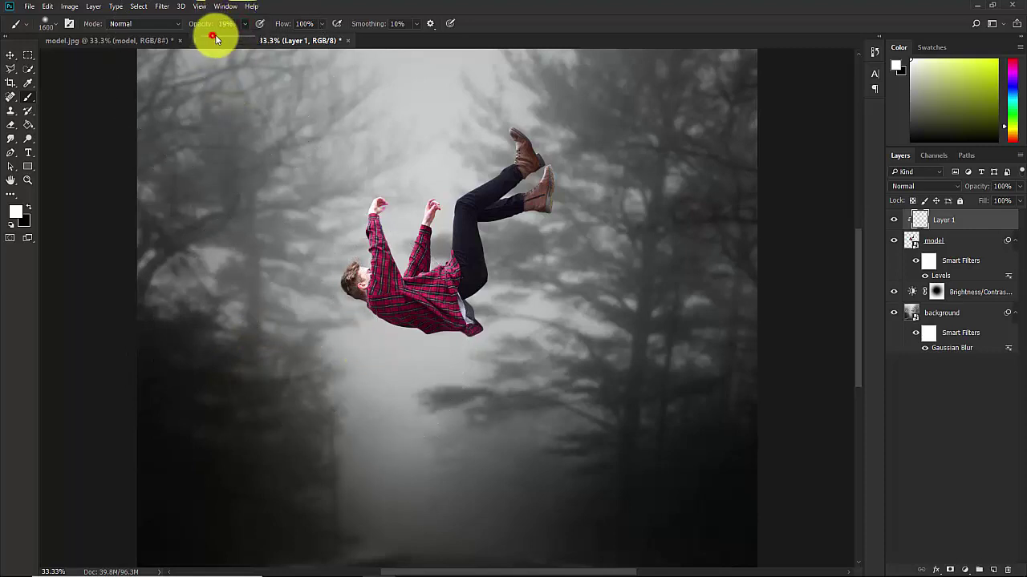
left_click_drag(219, 36, 223, 39)
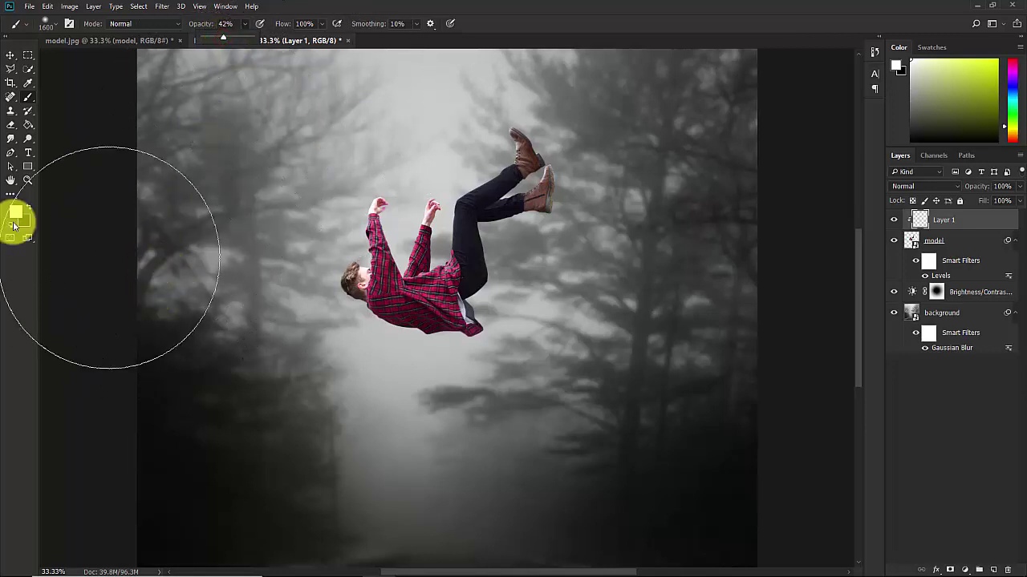
key("alt")
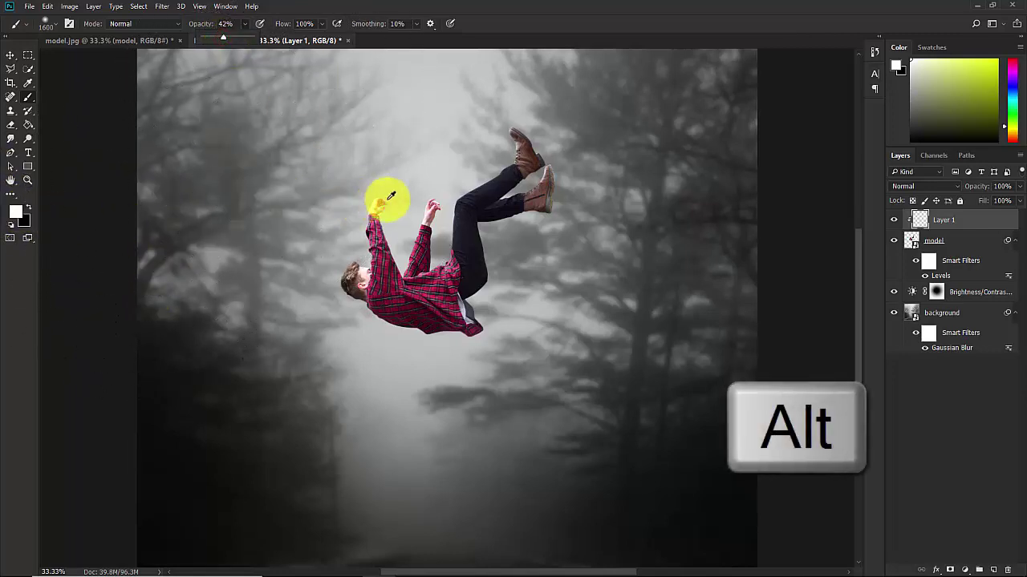
left_click(401, 360, "alt")
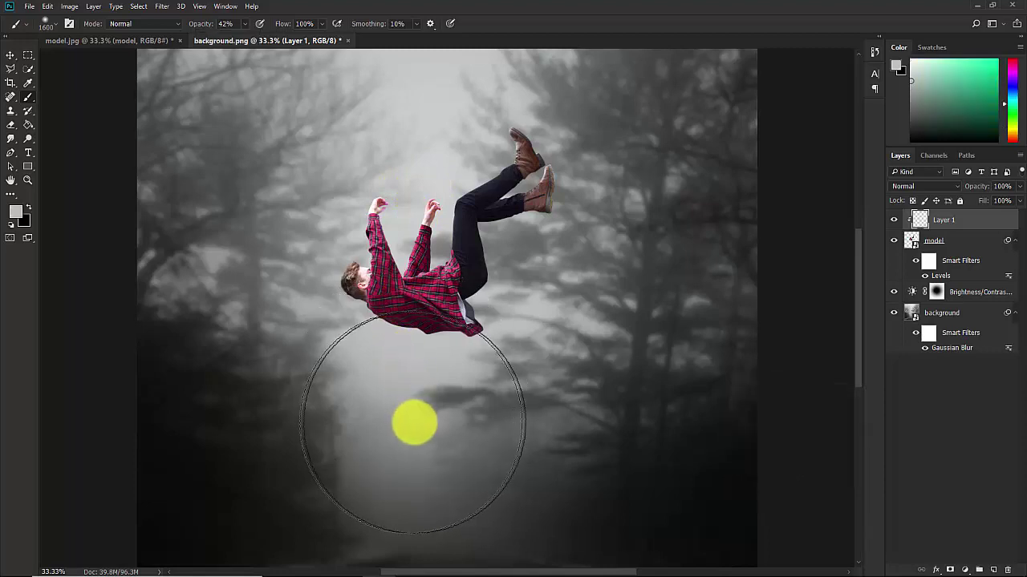
left_click_drag(388, 409, 378, 489)
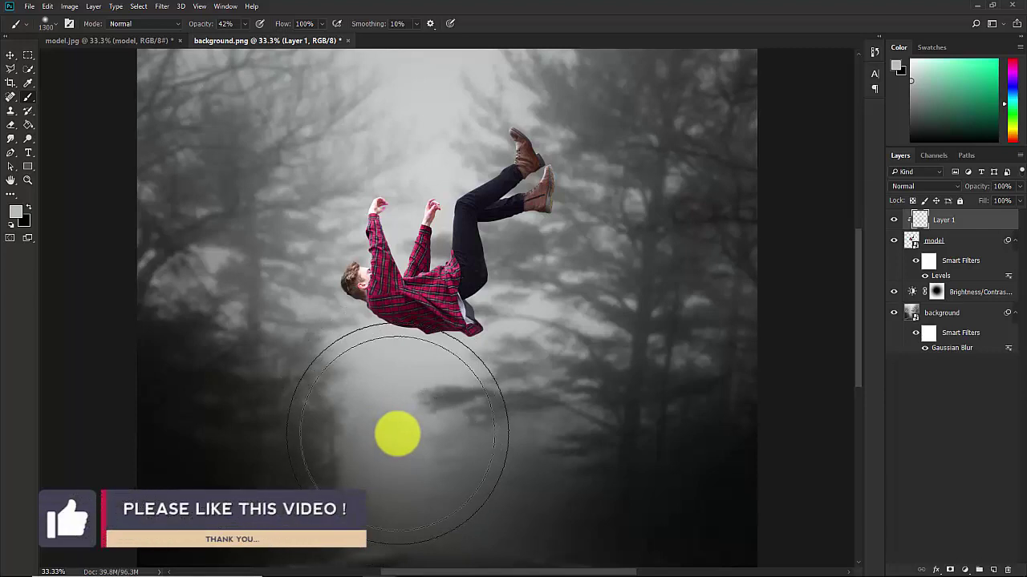
key("bracketleft")
key("bracketleft")
key("bracketleft")
key("bracketleft")
key("bracketleft")
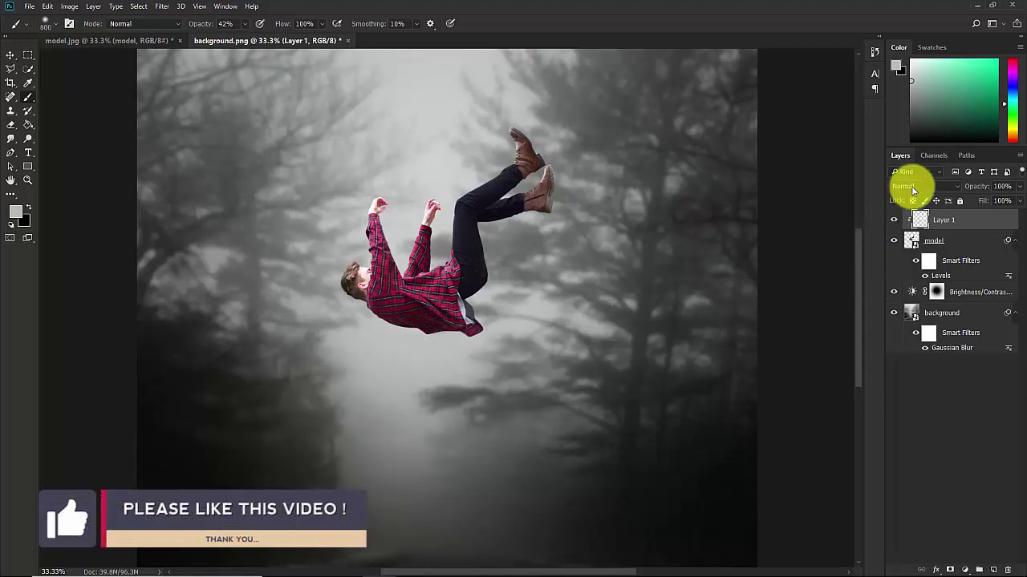
- Set Layer 1 to Screen and dab faint fog light over the arms, boots and legs
left_click(912, 187)
left_click(891, 273)
mouse_move(396, 357)
left_mouse_down()
mouse_move(358, 440)
mouse_move(391, 190)
left_mouse_up()
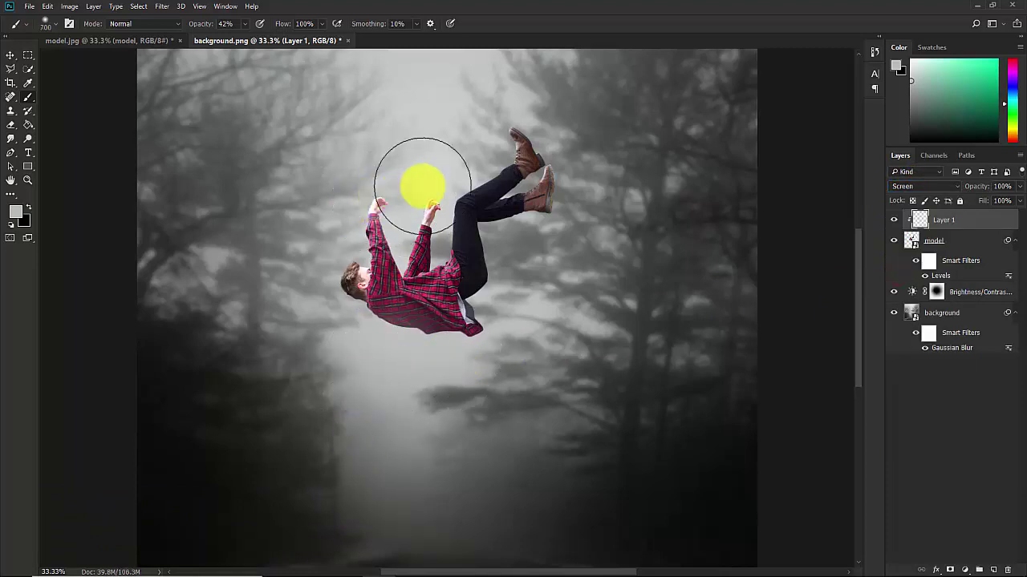
left_click(422, 187)
key("bracketleft")
left_click(447, 155)
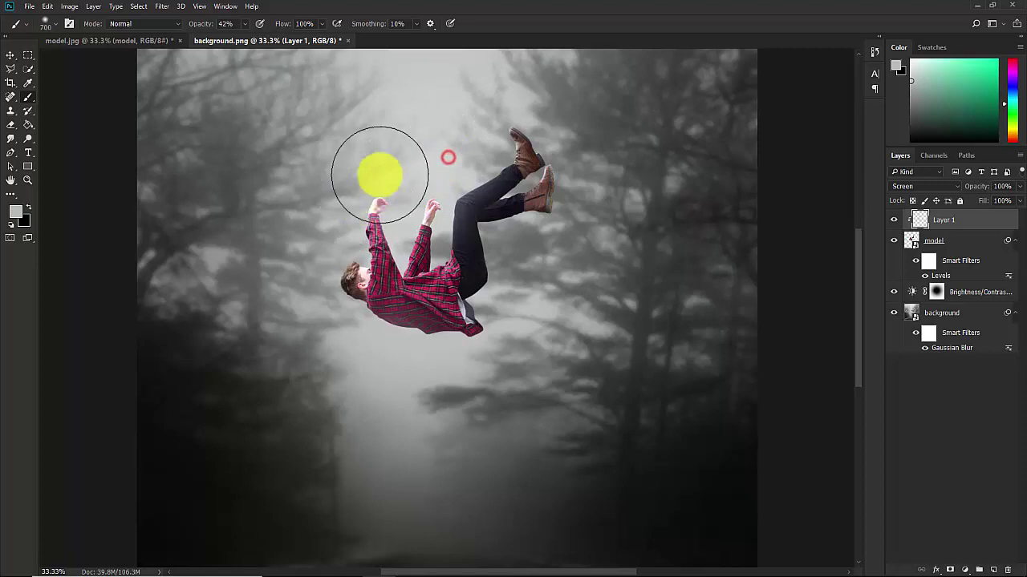
left_click(485, 129)
left_click(316, 326)
left_click(493, 356)
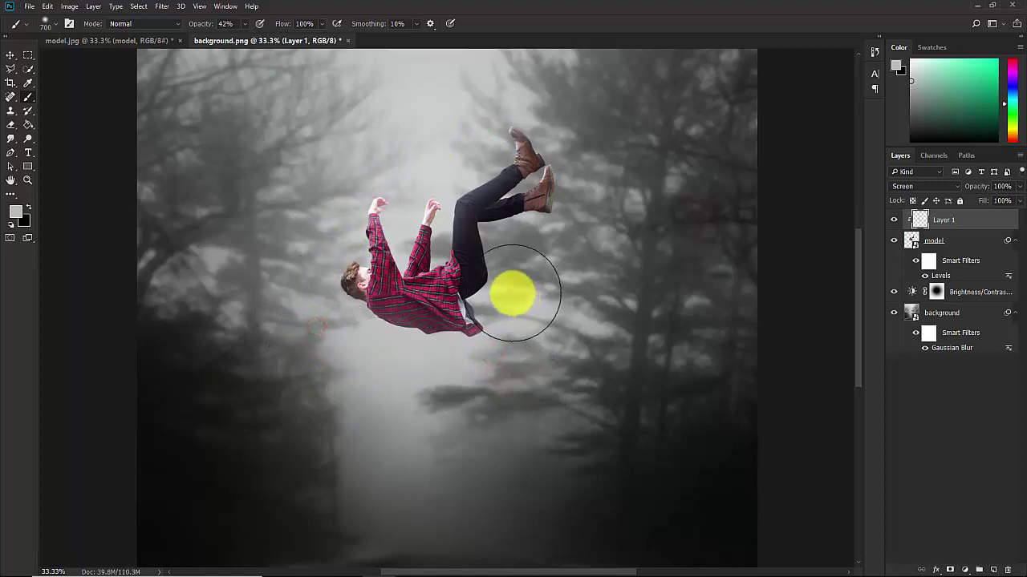
left_click(522, 245)
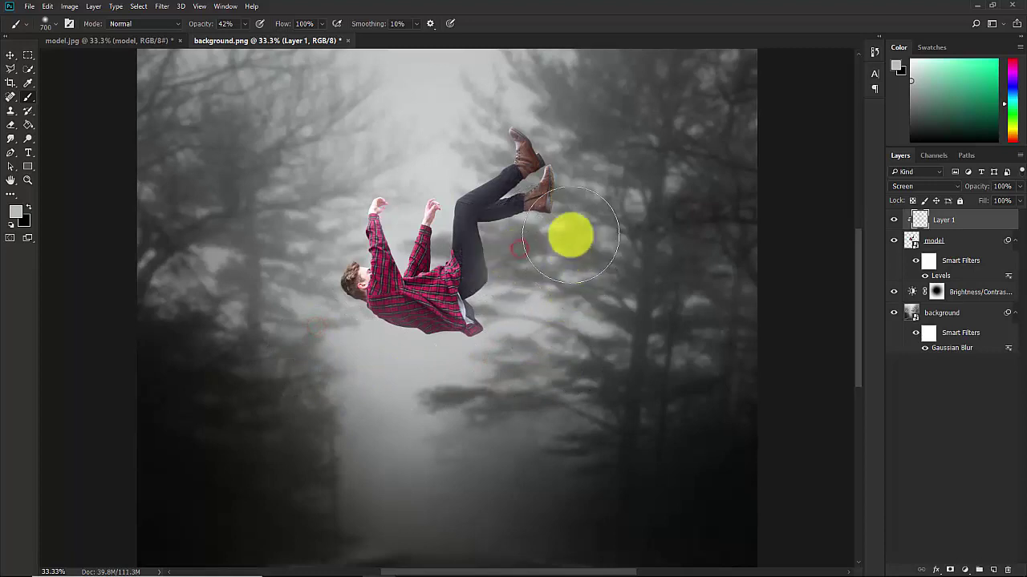
- Dab soft light onto the man's raised hands and near the torso
left_click(484, 117)
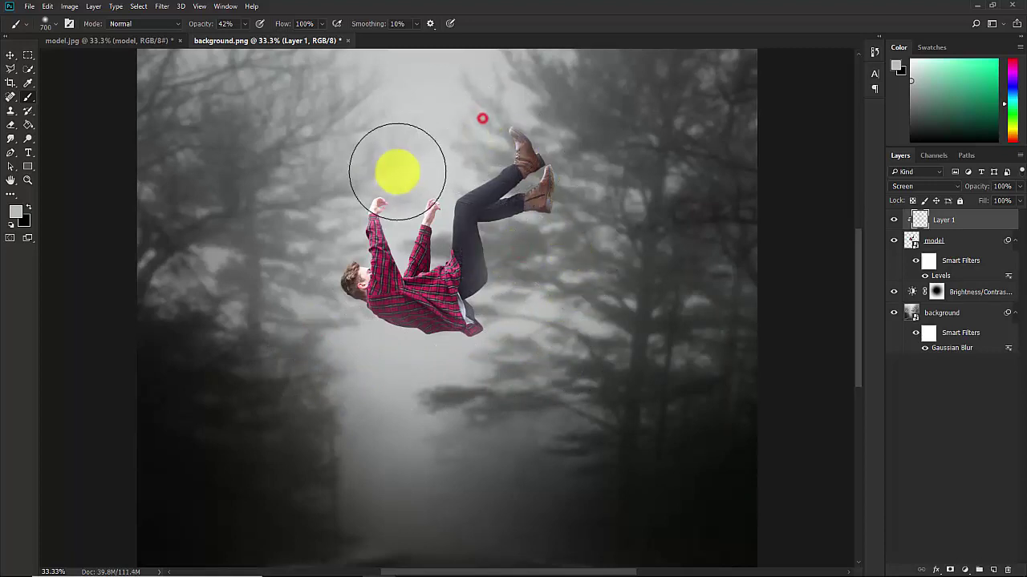
left_click(377, 212)
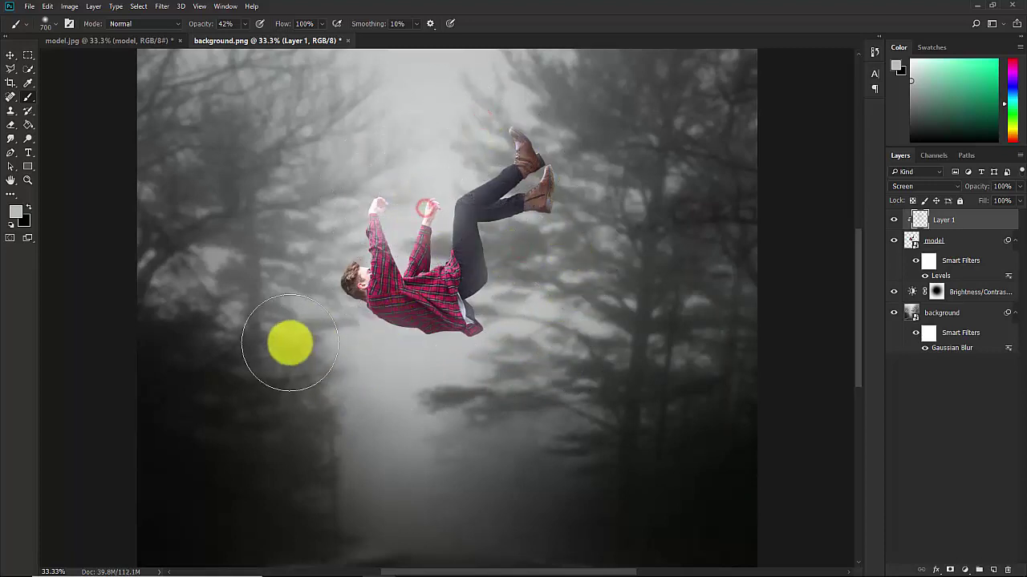
left_click(308, 260)
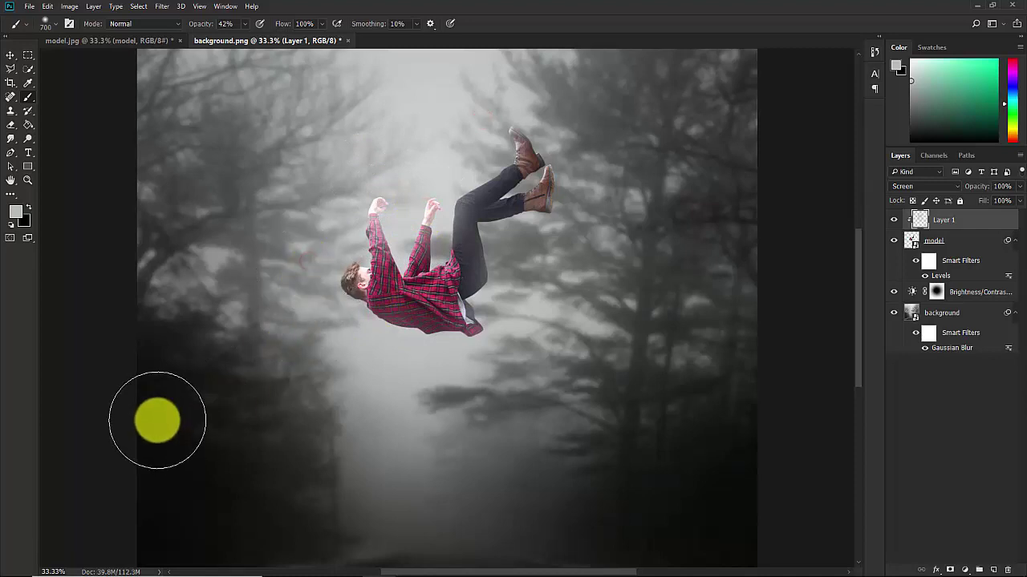
key("ctrl+minus")
key("ctrl+minus")
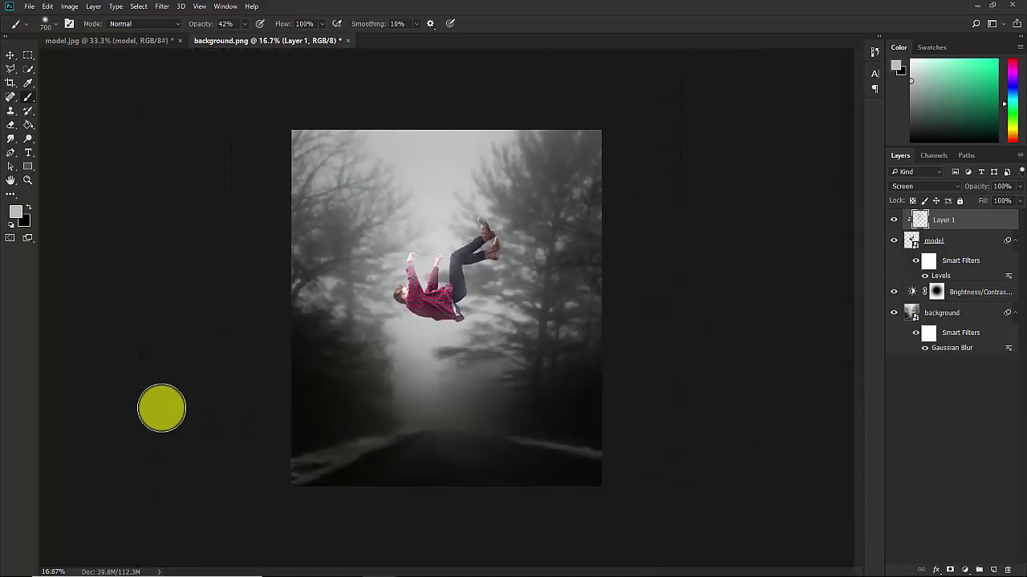
left_click(10, 55)
left_click(955, 392)
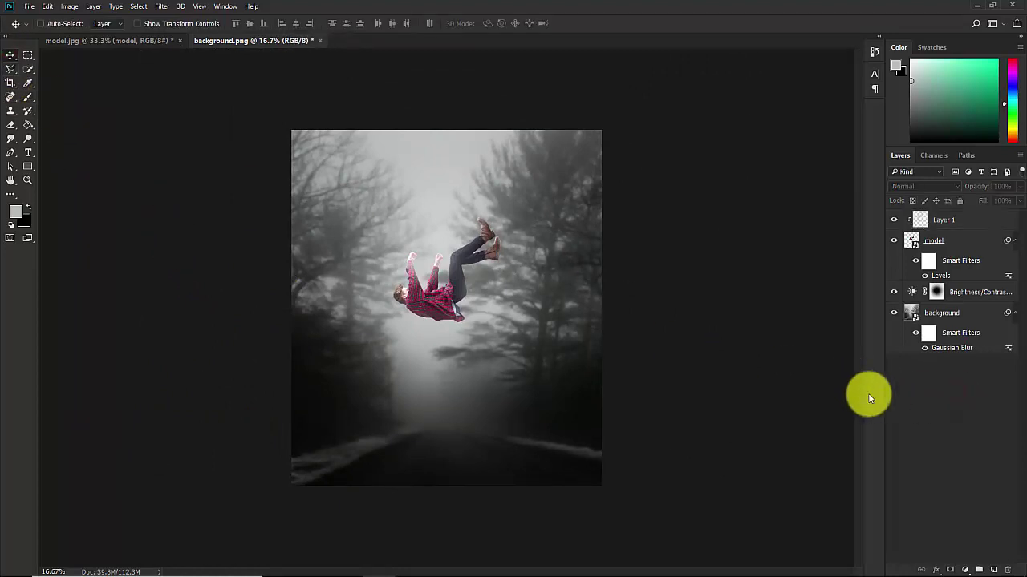
- Add a Curves adjustment and pull its midpoint down to darken the whole image
left_click(965, 571)
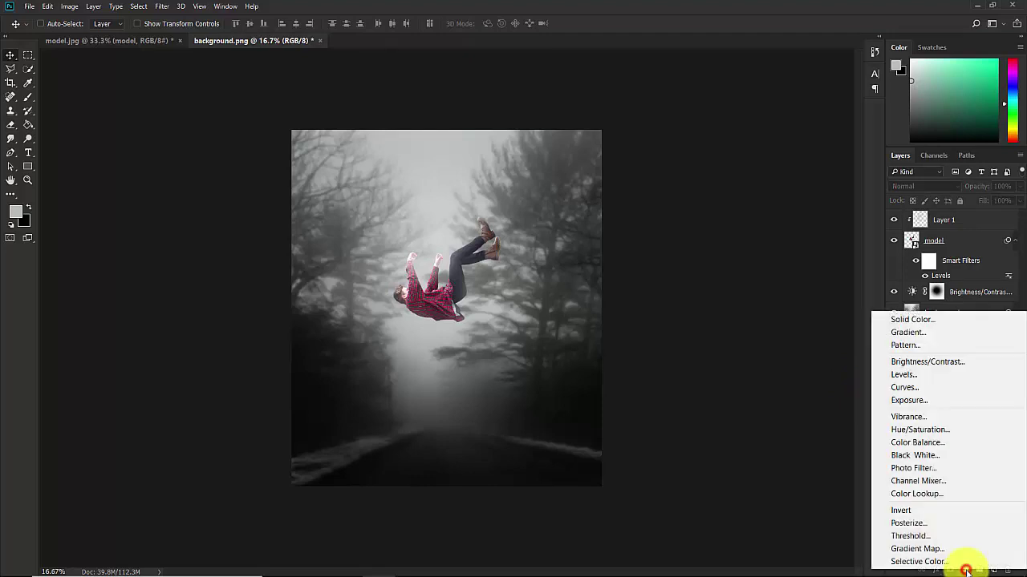
left_click(920, 388)
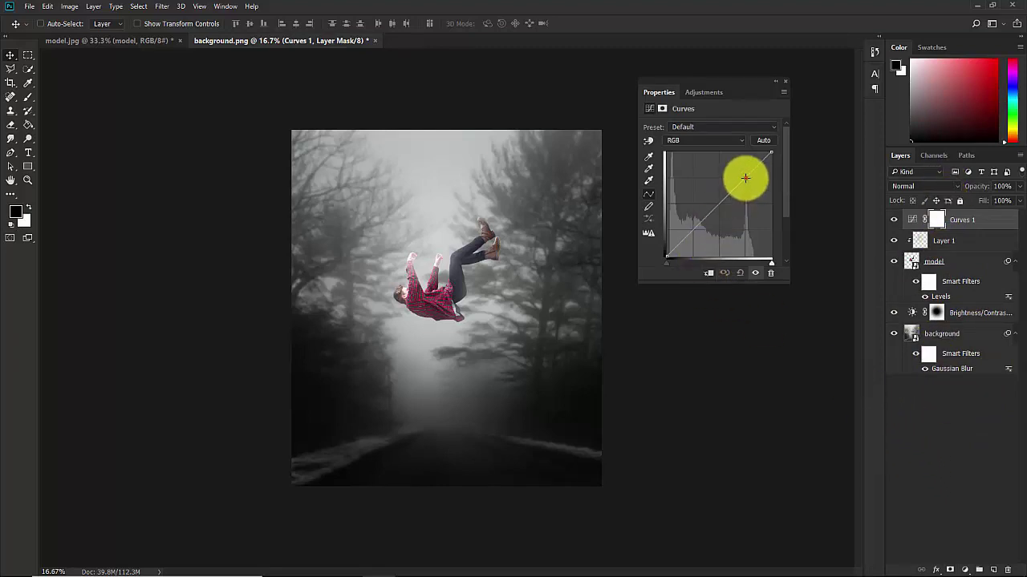
left_click_drag(745, 178, 752, 189)
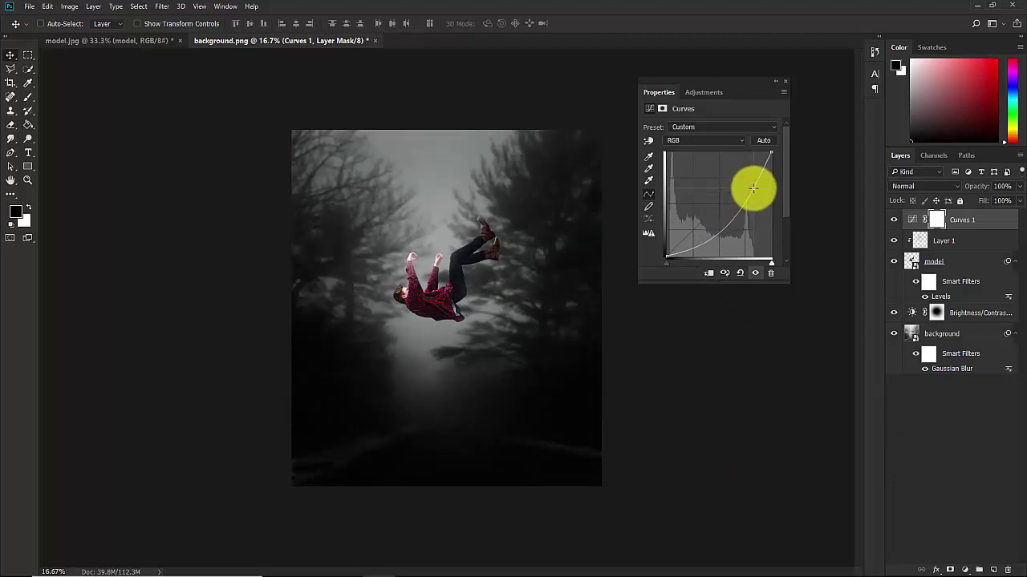
left_click_drag(752, 188, 754, 183)
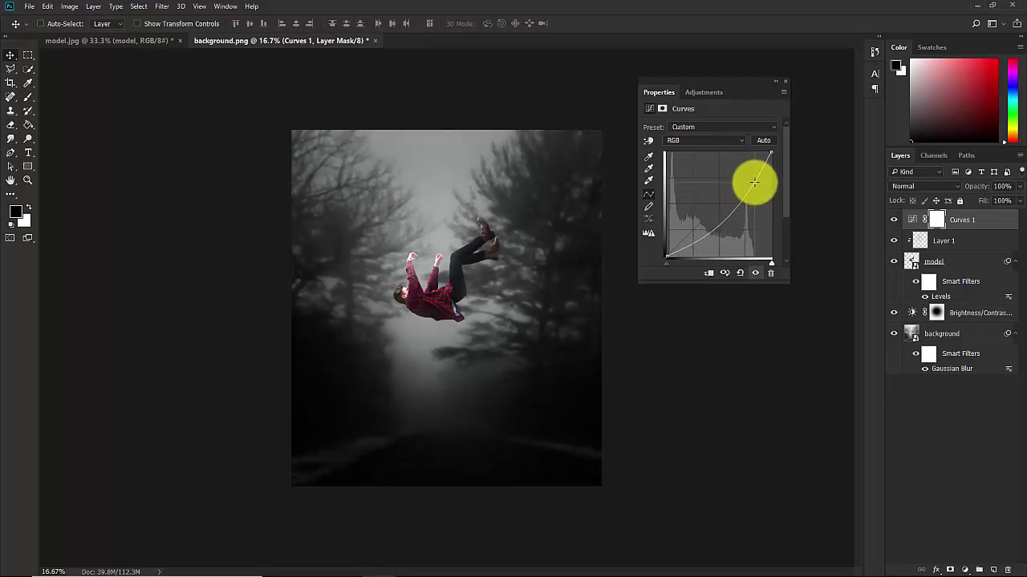
left_click(786, 81)
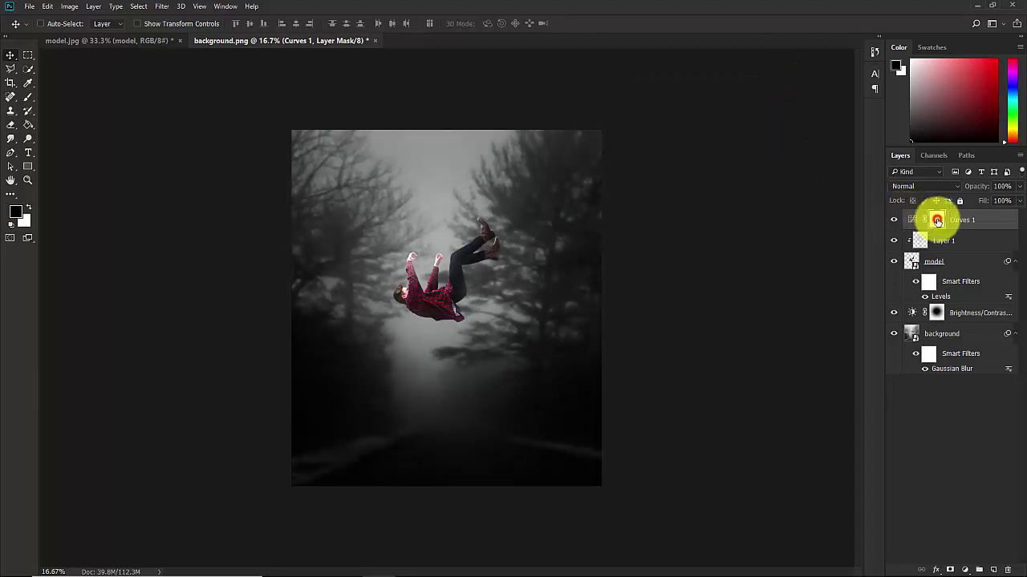
- Paint black over the centre of the Curves 1 mask with a 1500 px soft brush
left_click(31, 104)
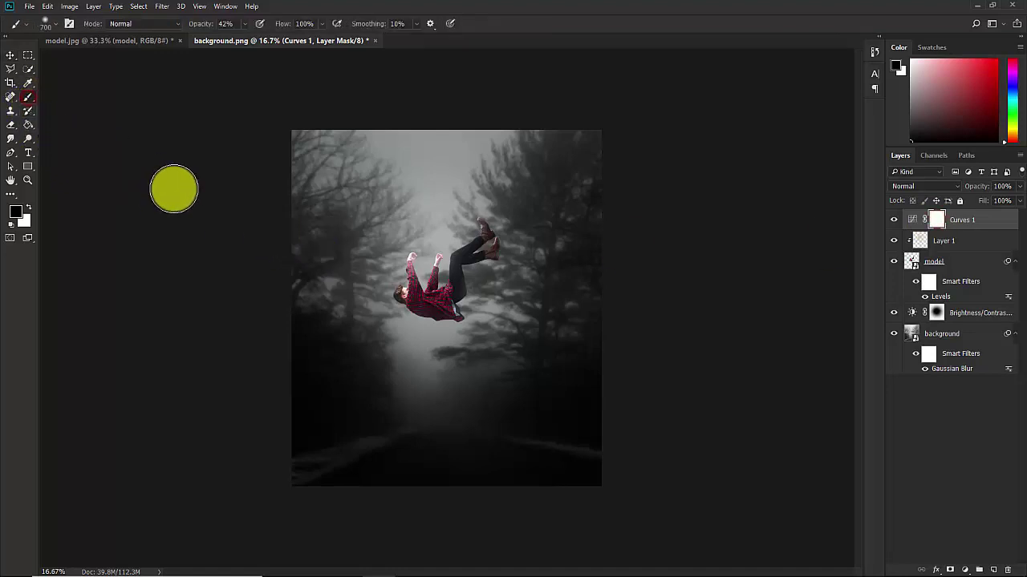
mouse_move(402, 249)
left_mouse_down()
mouse_move(437, 301)
mouse_move(409, 324)
mouse_move(406, 294)
mouse_move(467, 272)
mouse_move(486, 271)
mouse_move(495, 302)
mouse_move(465, 344)
mouse_move(391, 366)
mouse_move(377, 355)
mouse_move(384, 391)
mouse_move(514, 413)
mouse_move(537, 401)
mouse_move(465, 279)
mouse_move(469, 258)
mouse_move(508, 245)
mouse_move(506, 277)
mouse_move(452, 308)
mouse_move(407, 277)
mouse_move(402, 337)
mouse_move(373, 335)
mouse_move(416, 379)
mouse_move(4, 88)
left_mouse_up()
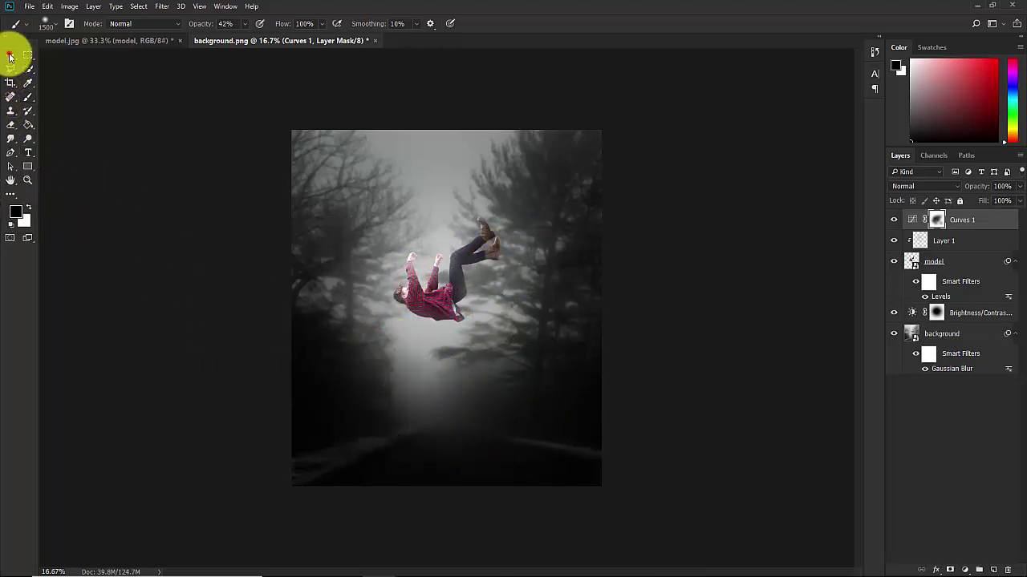
left_click(11, 54)
left_click(944, 408)
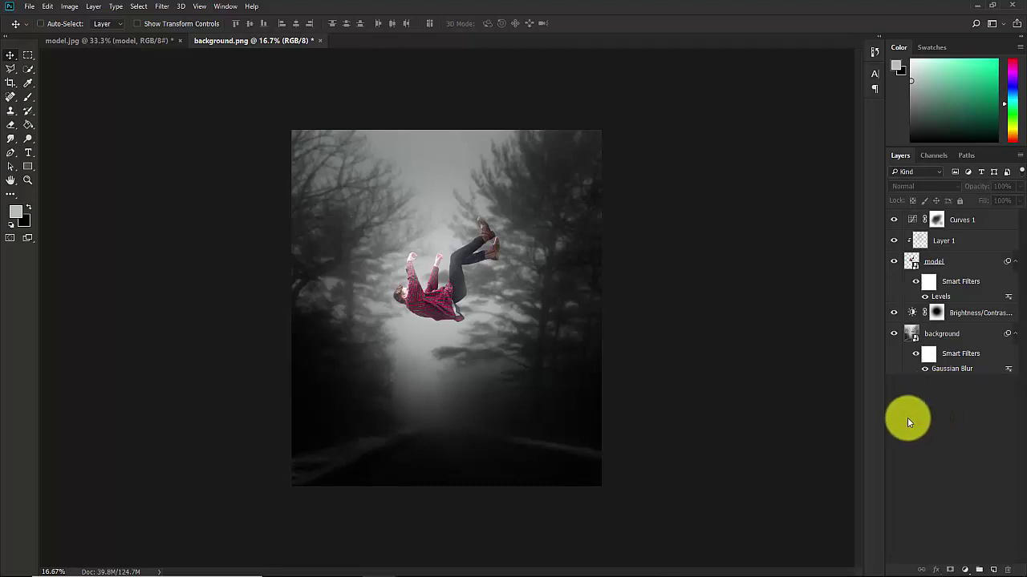
- Place the leafs image into the composite as an embedded layer
left_click(29, 6)
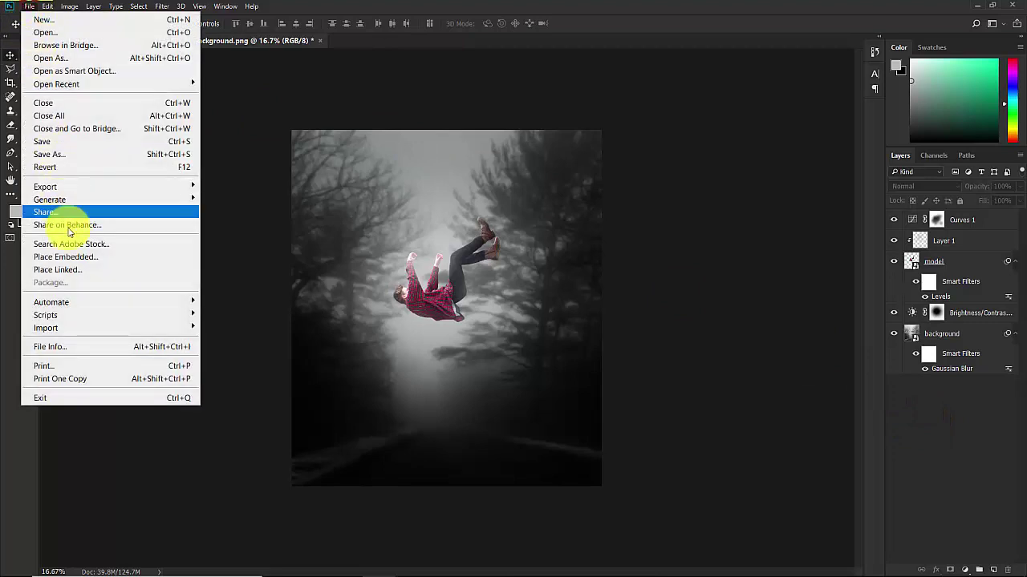
left_click(74, 257)
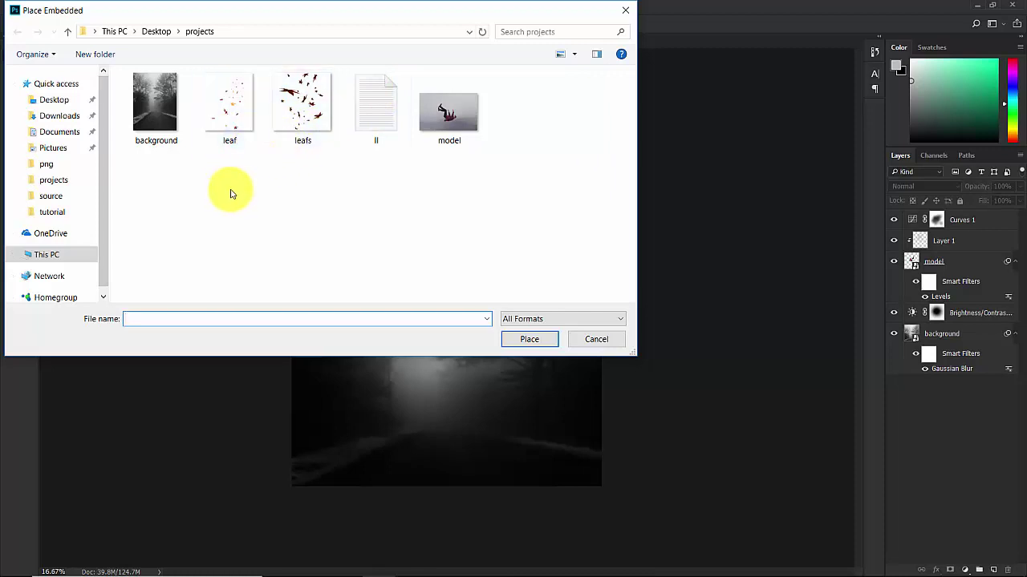
left_click(312, 115)
left_click(523, 341)
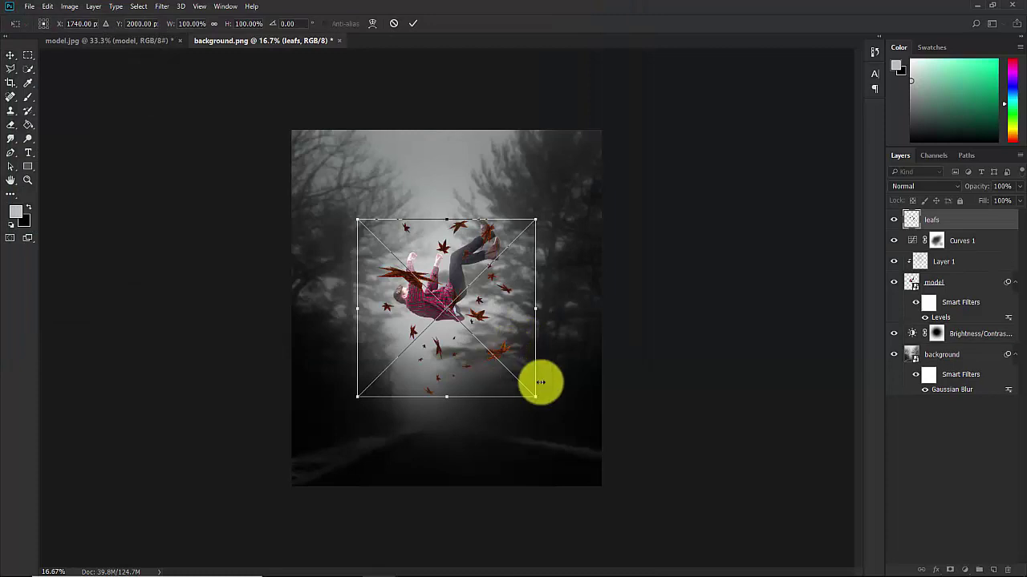
- Scale the leaves to about 216%, nudge them up slightly and commit the transform
left_click_drag(535, 396, 563, 467)
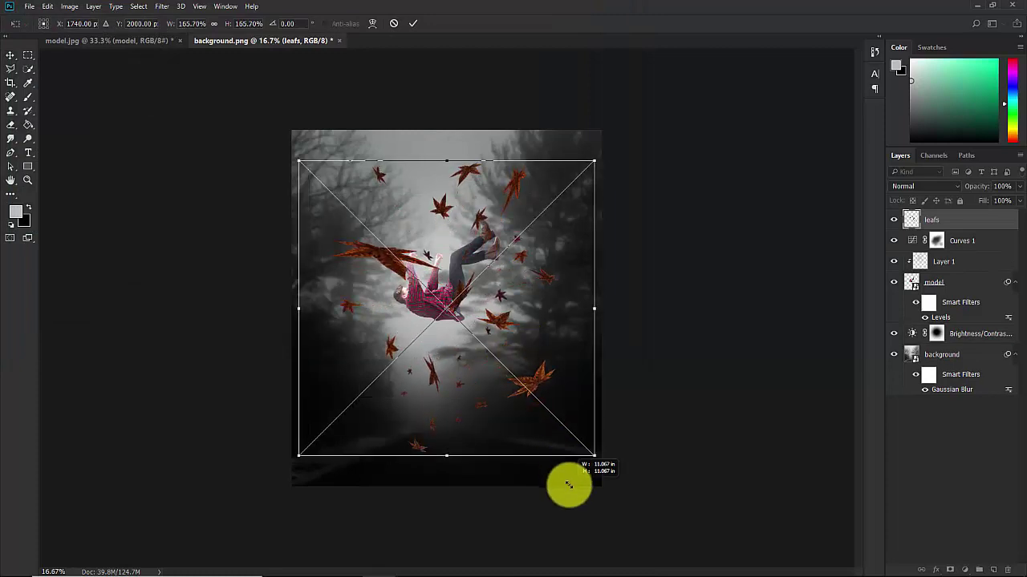
left_click_drag(569, 487, 579, 502)
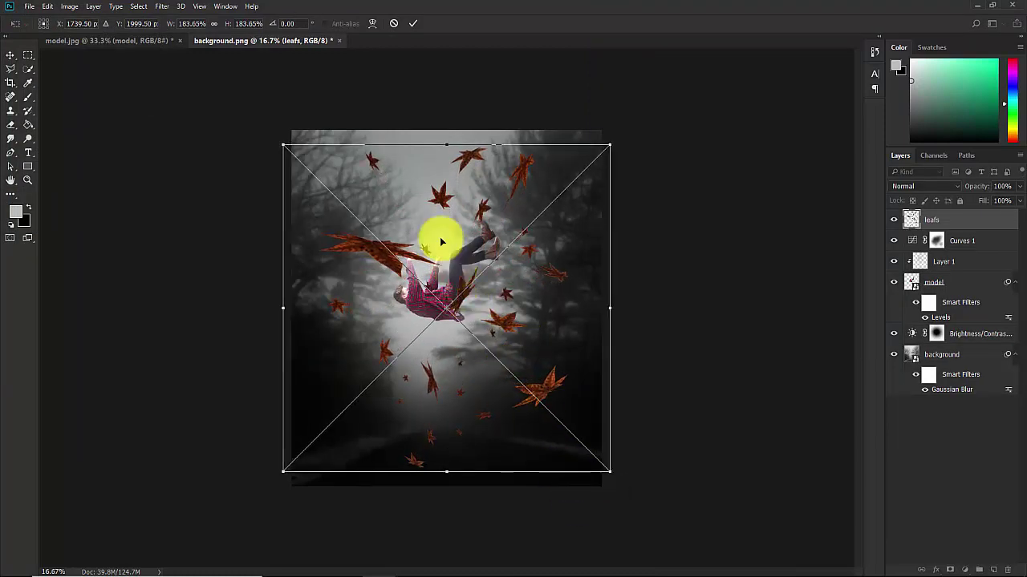
left_click_drag(284, 141, 258, 108)
left_click_drag(474, 355, 464, 363)
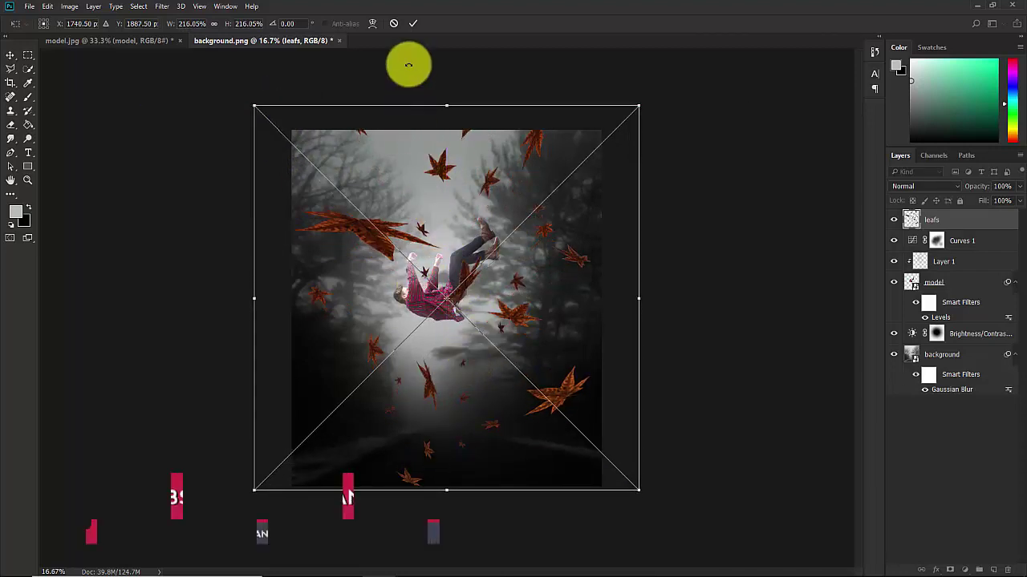
left_click(414, 24)
key("ctrl+u")
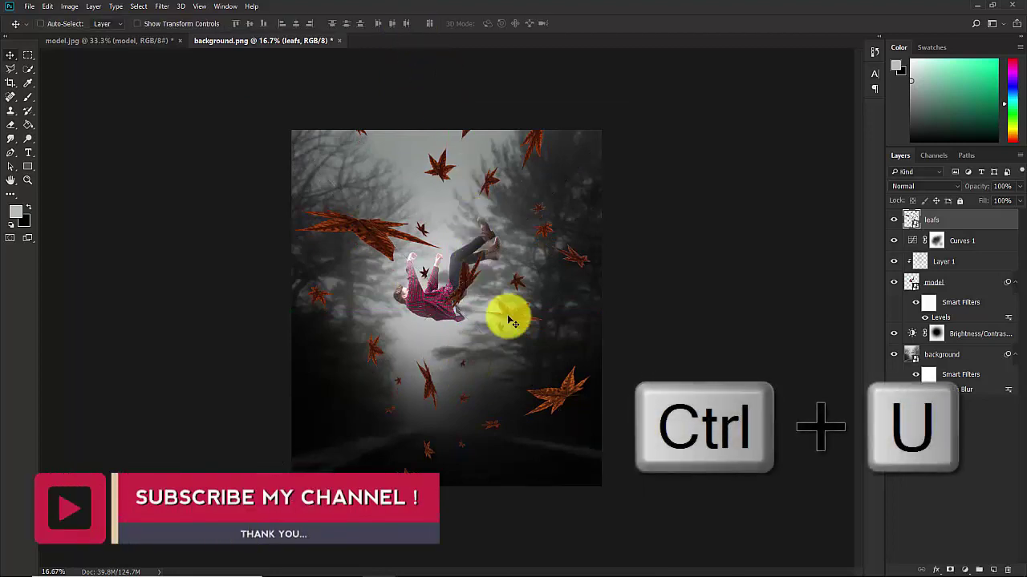
- Raise the leafs layer's Hue/Saturation saturation to +56
key("ctrl")
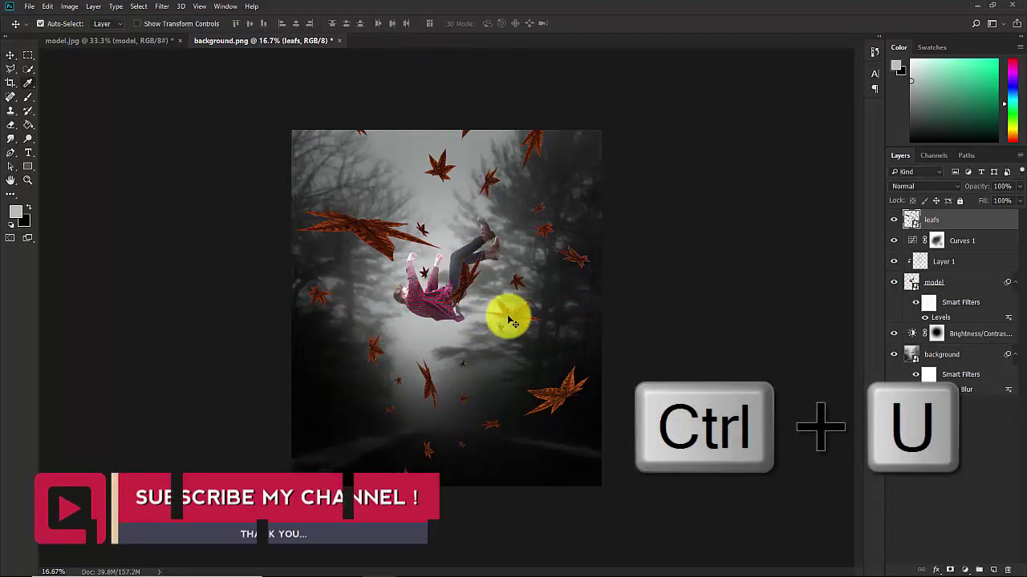
key("ctrl+u")
left_click_drag(500, 126, 708, 76)
left_click_drag(691, 174, 705, 177)
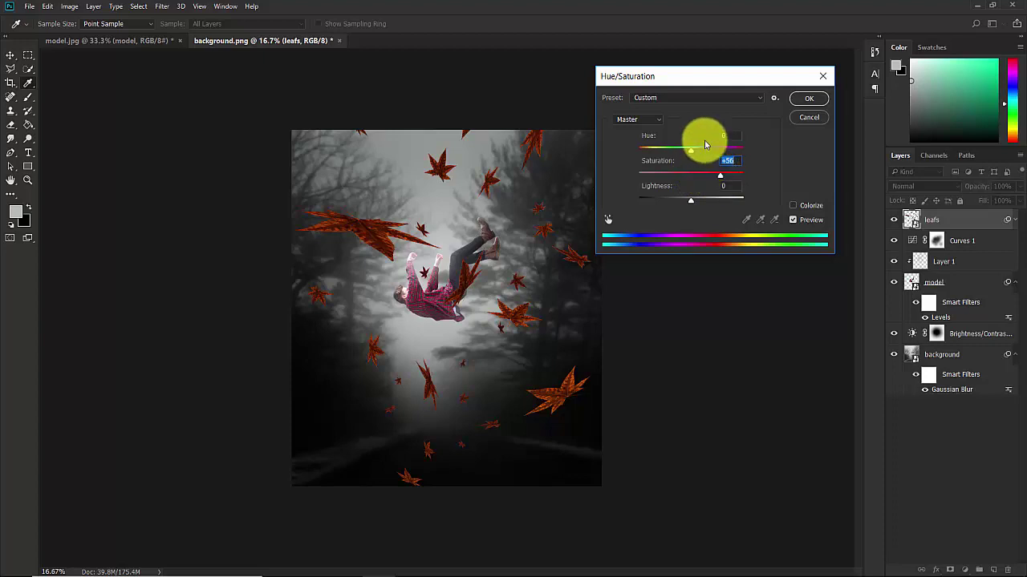
left_click(808, 97)
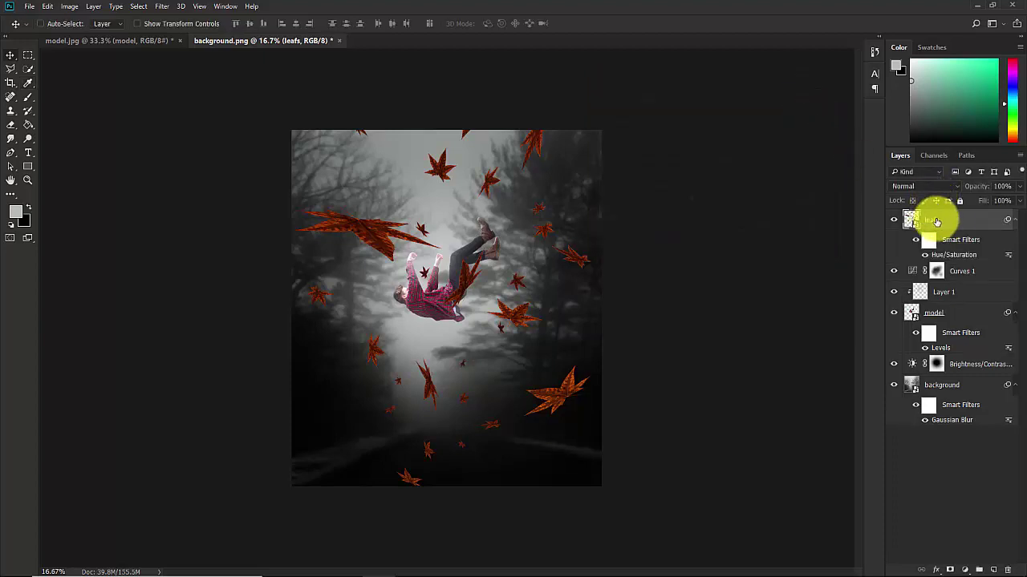
- Apply Gaussian Blur with a 20-pixel radius to the leafs layer
left_click(161, 6)
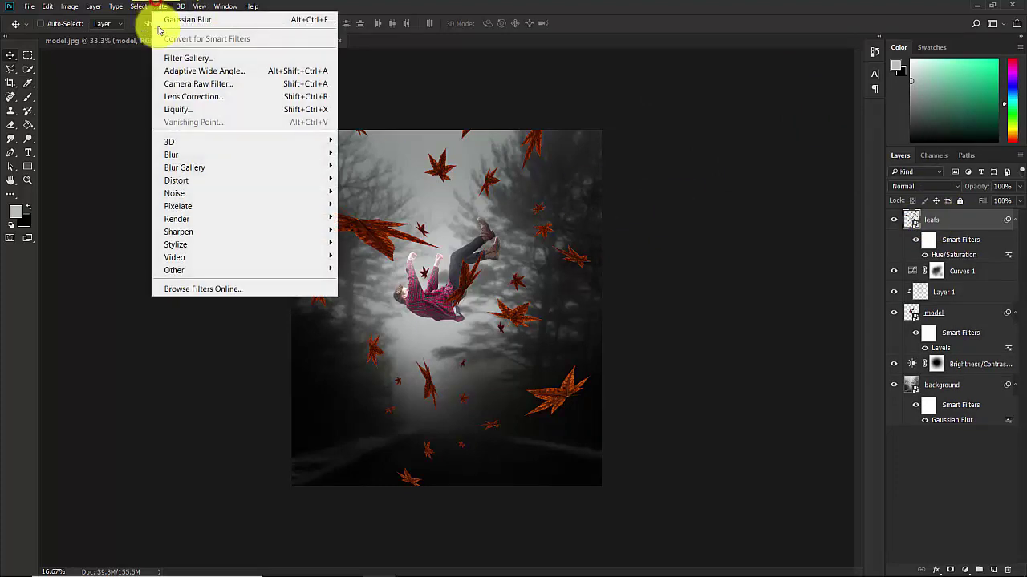
mouse_move(286, 156)
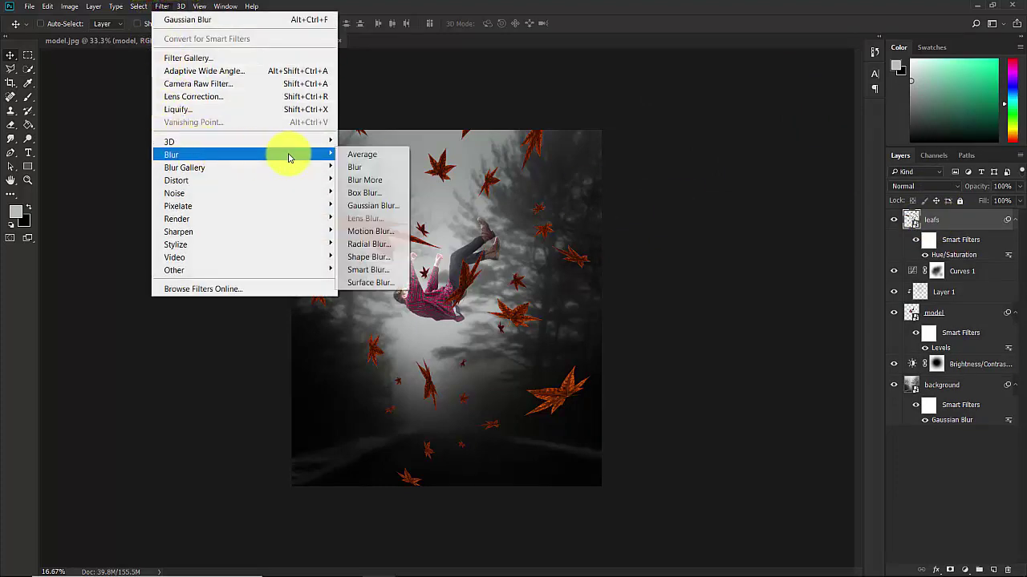
left_click(382, 206)
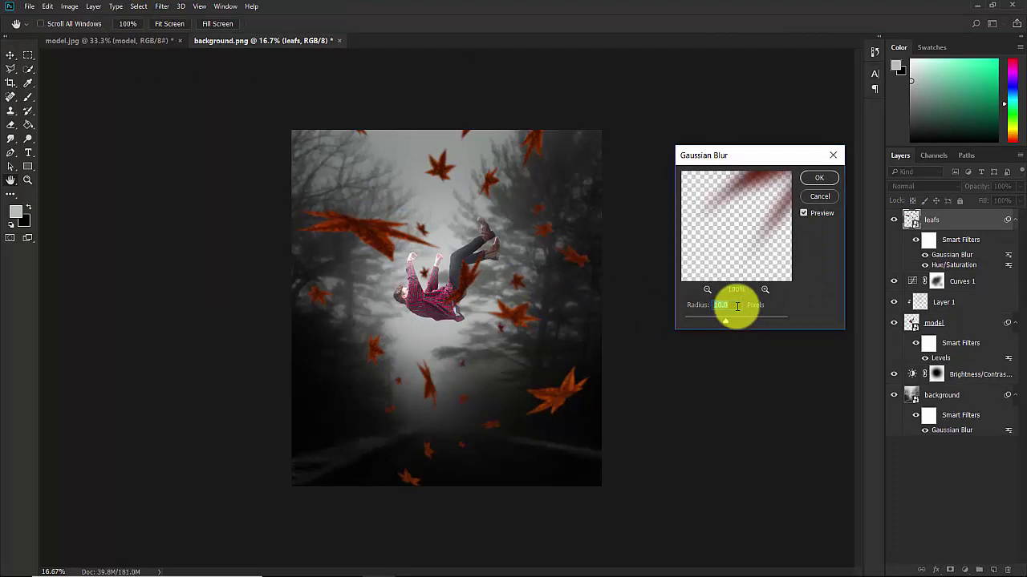
type("20")
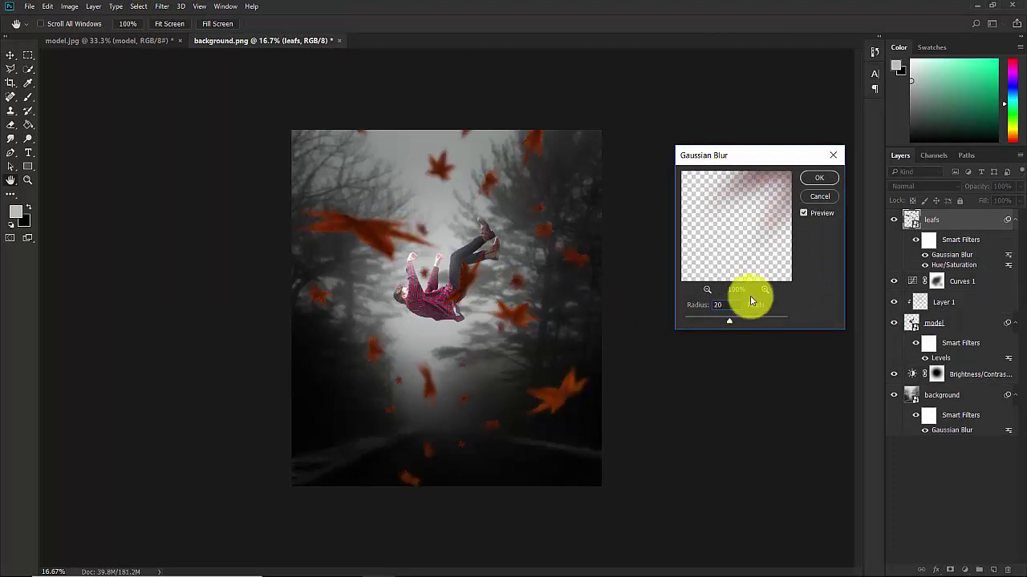
left_click(817, 181)
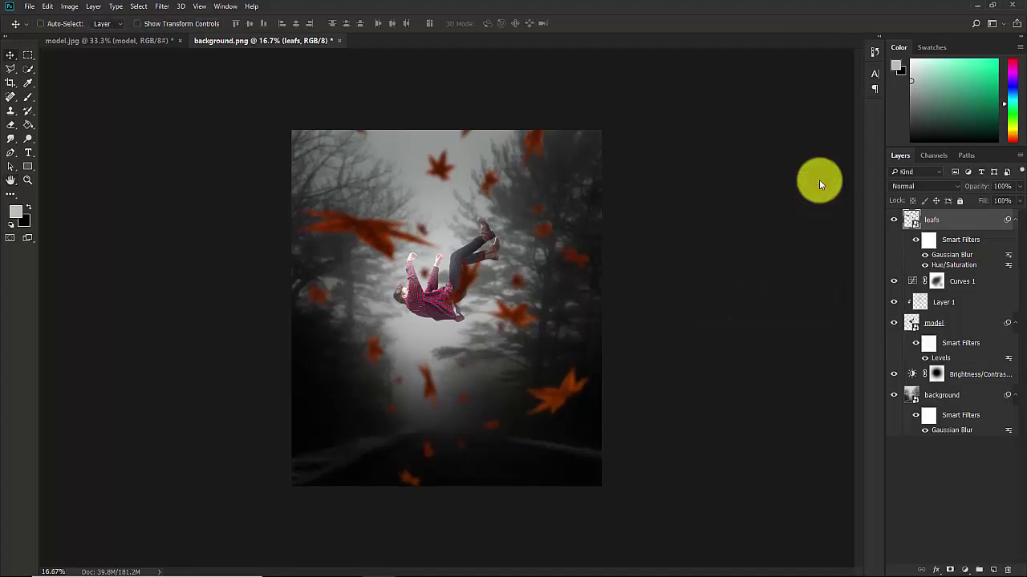
left_click(943, 219)
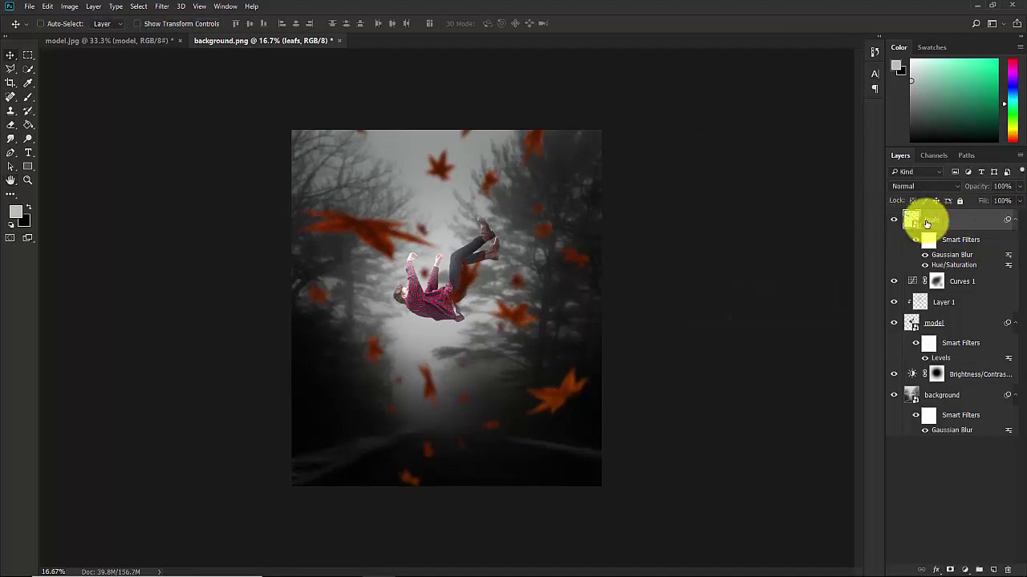
- Mask the leafs layer and paint black over the leaf covering the man's legs and body
left_click(949, 569)
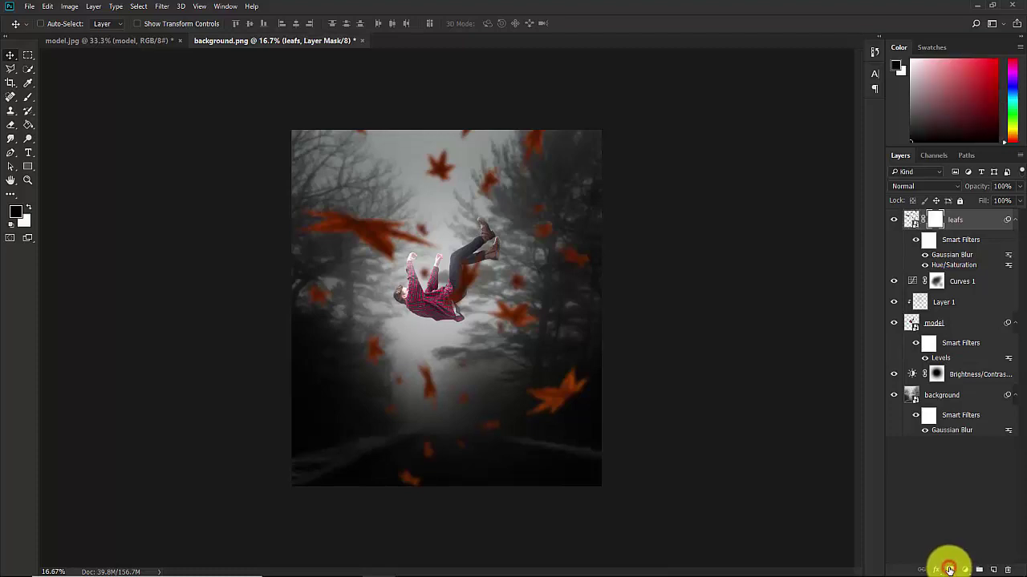
left_click(936, 219)
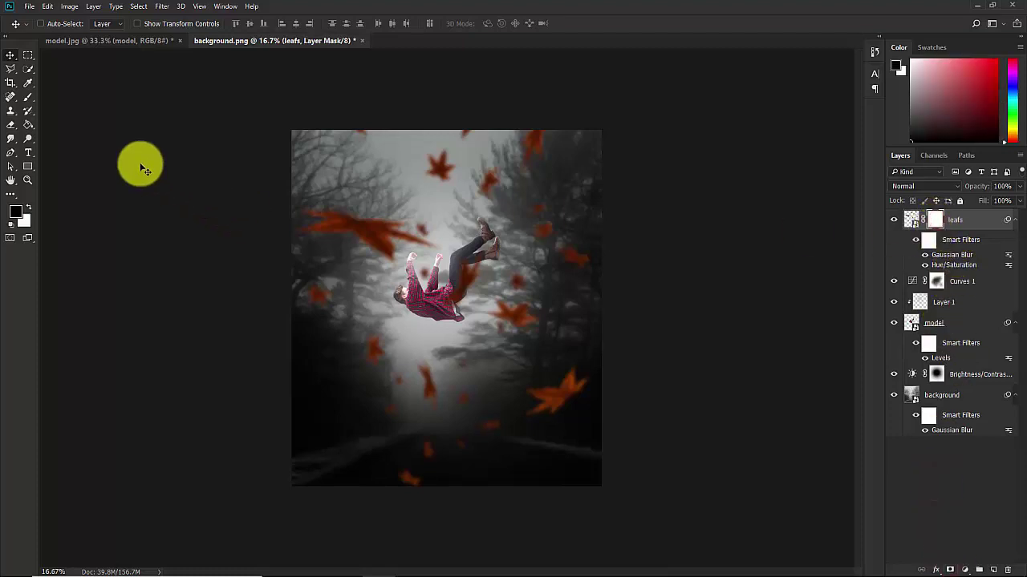
left_click(28, 97)
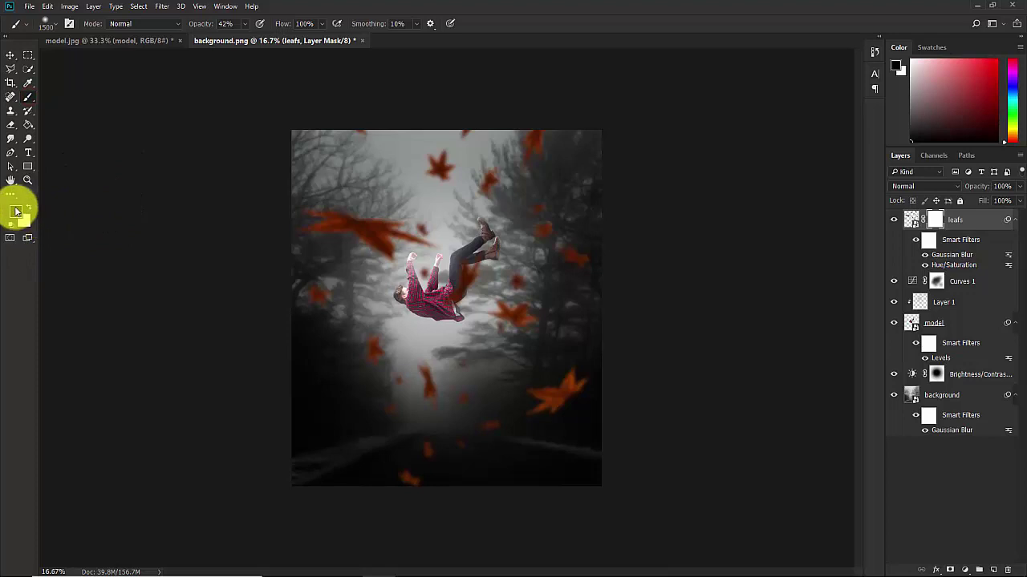
left_click(18, 213)
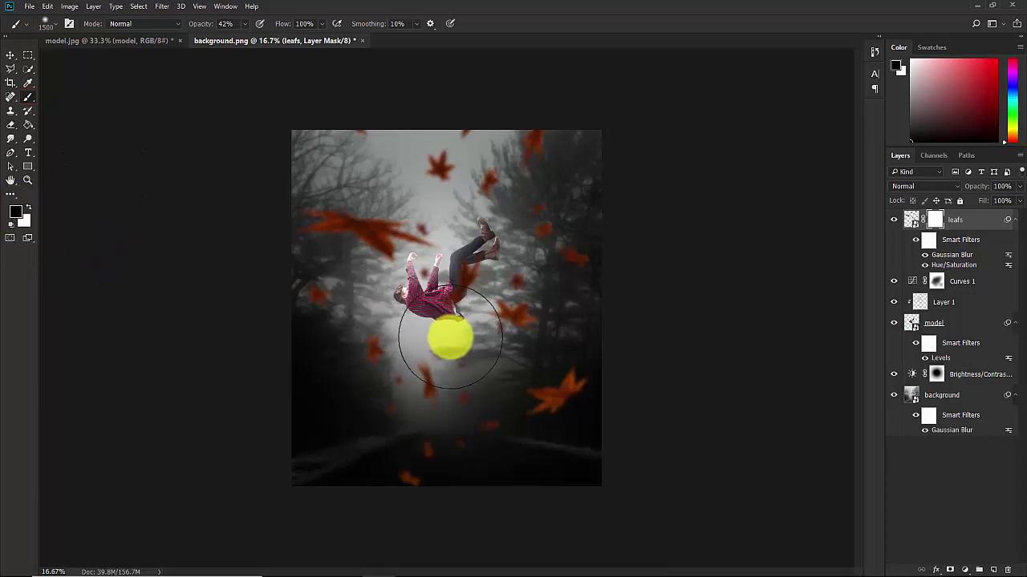
key("ctrl+plus")
key("ctrl+plus")
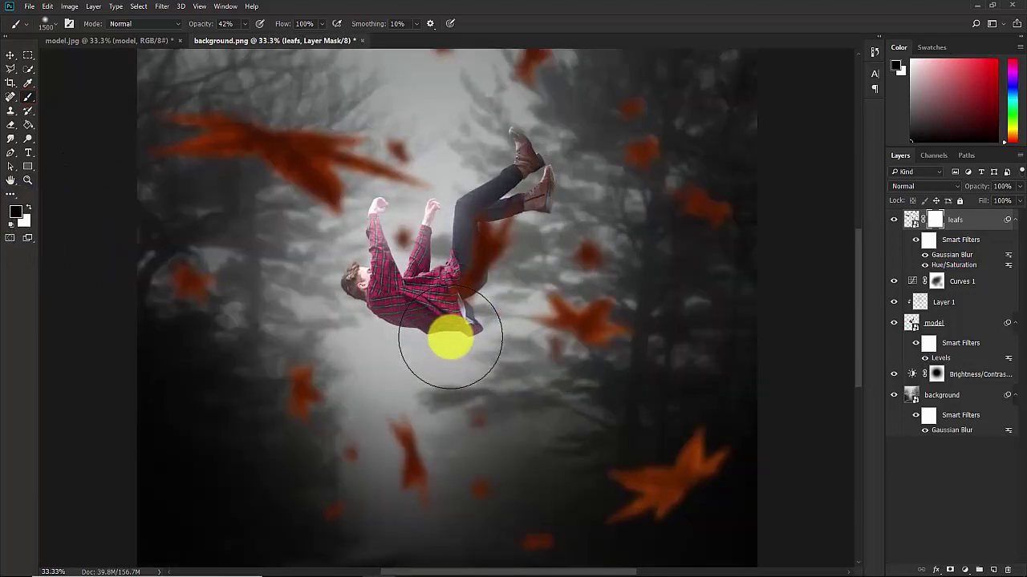
key("bracketleft")
key("bracketleft")
key("bracketleft")
key("bracketleft")
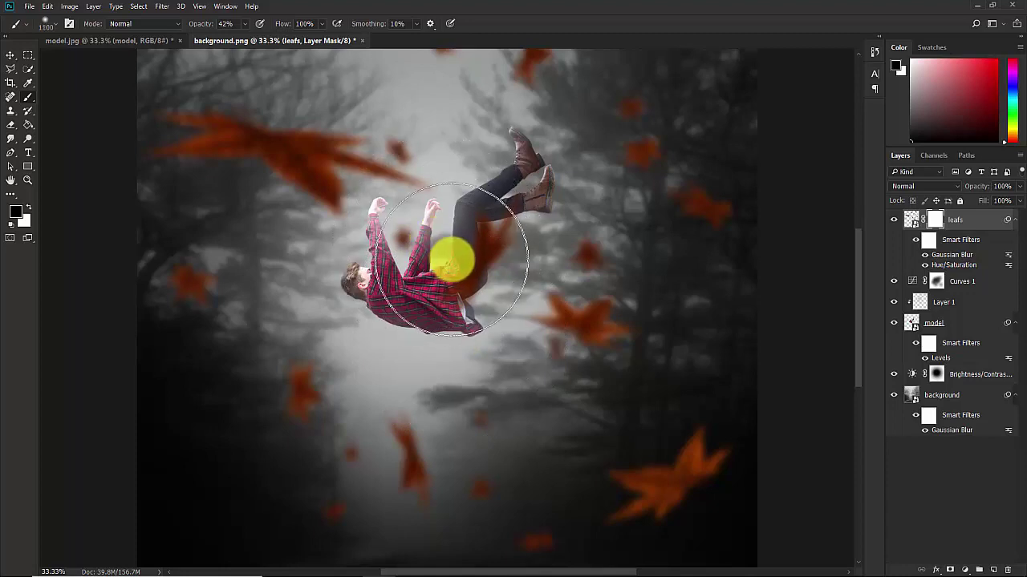
mouse_move(478, 230)
left_mouse_down()
mouse_move(429, 288)
mouse_move(481, 233)
mouse_move(527, 211)
mouse_move(430, 292)
mouse_move(455, 250)
mouse_move(386, 287)
mouse_move(400, 215)
mouse_move(316, 219)
mouse_move(504, 143)
mouse_move(396, 161)
mouse_move(395, 180)
mouse_move(397, 154)
mouse_move(409, 253)
mouse_move(462, 206)
mouse_move(490, 218)
mouse_move(497, 210)
mouse_move(474, 237)
mouse_move(499, 182)
mouse_move(386, 262)
mouse_move(323, 155)
mouse_move(341, 233)
mouse_move(402, 308)
mouse_move(511, 268)
mouse_move(535, 310)
mouse_move(558, 208)
mouse_move(523, 151)
mouse_move(324, 184)
mouse_move(338, 153)
mouse_move(322, 175)
mouse_move(338, 176)
mouse_move(353, 257)
mouse_move(382, 173)
mouse_move(407, 242)
mouse_move(335, 185)
mouse_move(422, 258)
mouse_move(466, 217)
mouse_move(452, 157)
mouse_move(523, 280)
mouse_move(550, 254)
mouse_move(465, 236)
left_mouse_up()
key("ctrl+minus")
key("ctrl+minus")
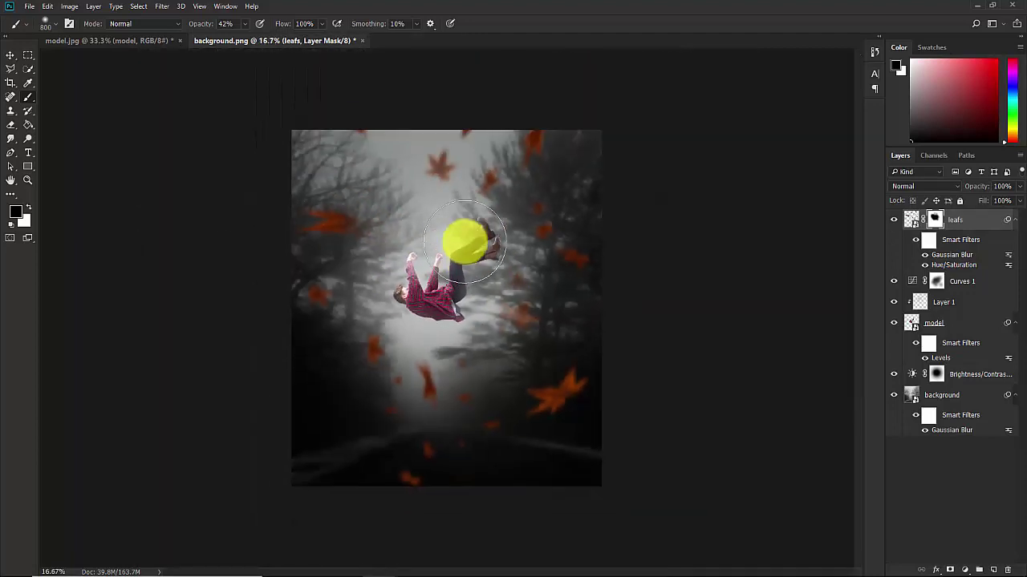
left_click(941, 486)
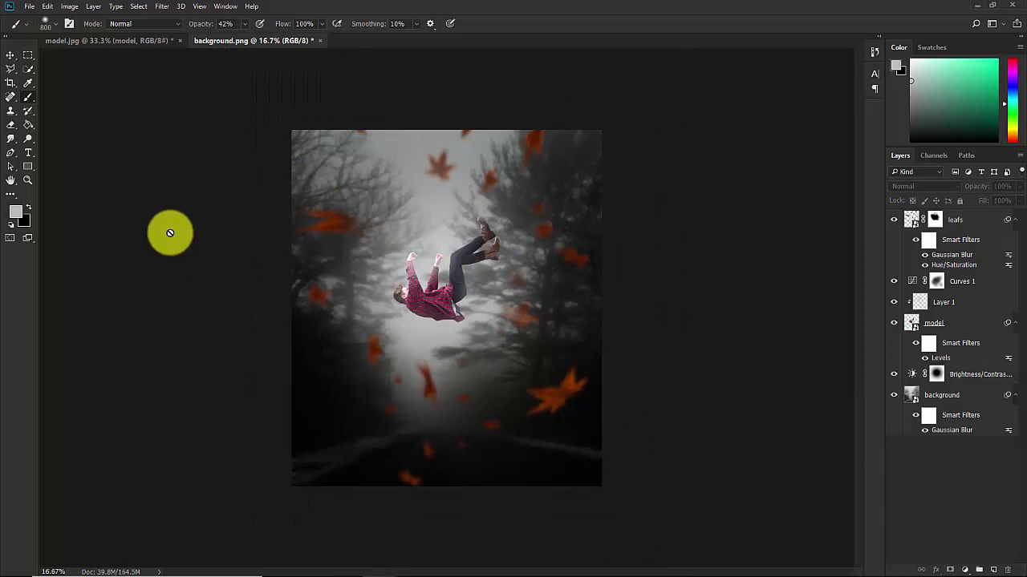
- Place the leaf image into the composite as an embedded layer
left_click(30, 6)
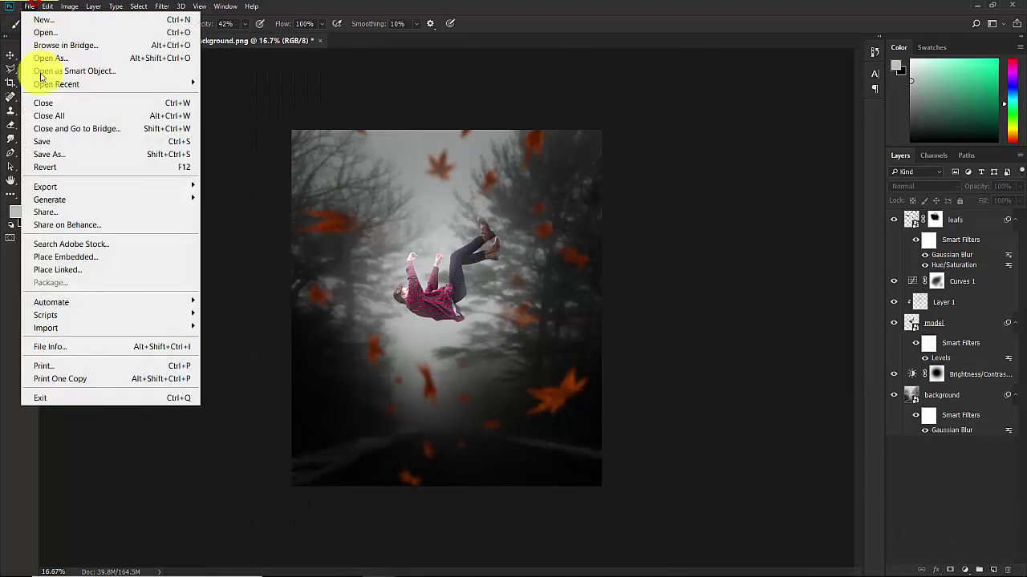
left_click(92, 255)
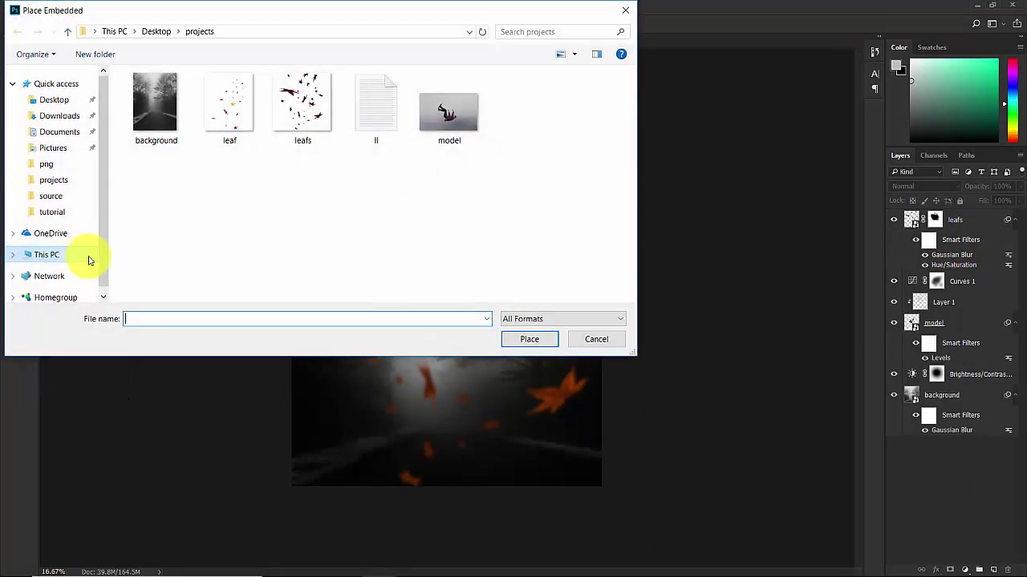
left_click(236, 105)
left_click(528, 340)
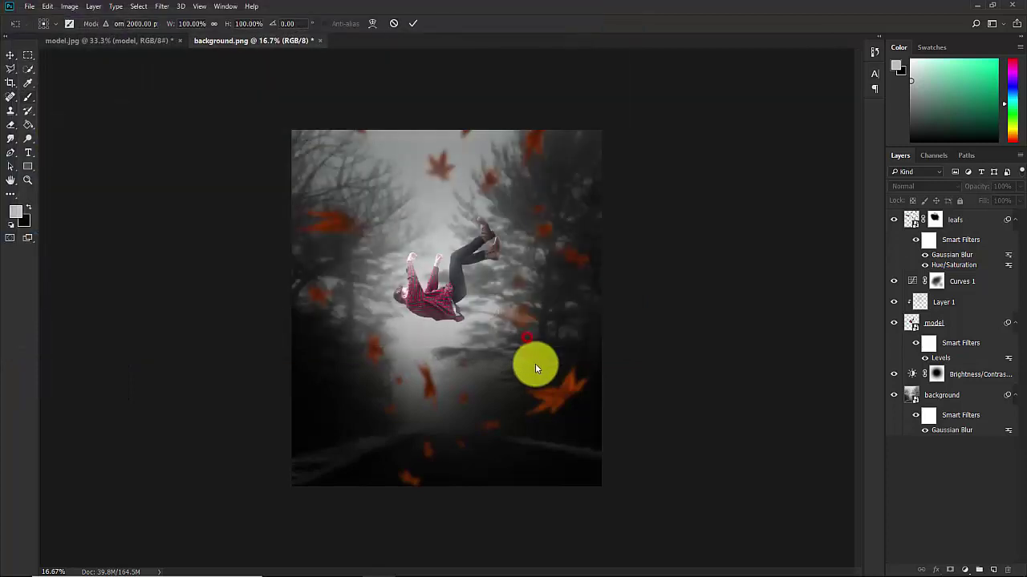
- Stretch the leaf layer to about 175.52% by 148.53% across the whole scene and commit it
left_click_drag(559, 443, 588, 478)
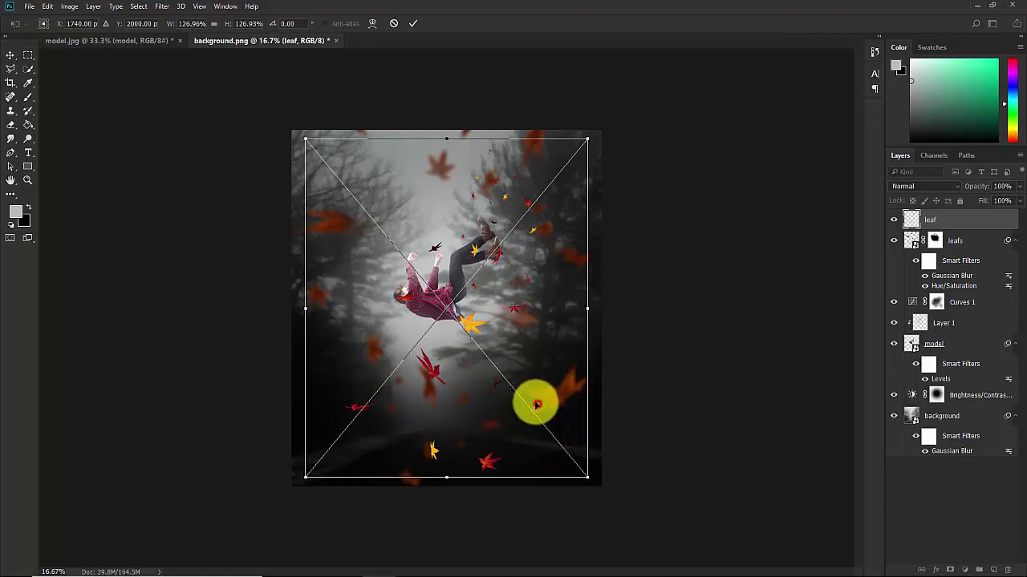
left_click_drag(535, 407, 499, 373)
left_click_drag(554, 280, 573, 284)
left_click_drag(568, 443, 603, 481)
left_click_drag(538, 378, 524, 374)
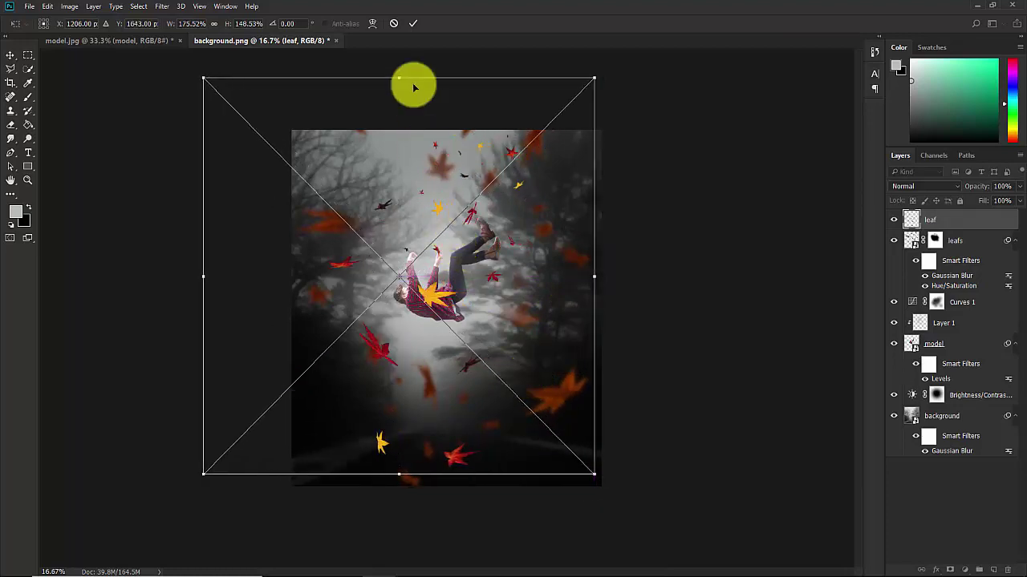
left_click(412, 25)
key("b")
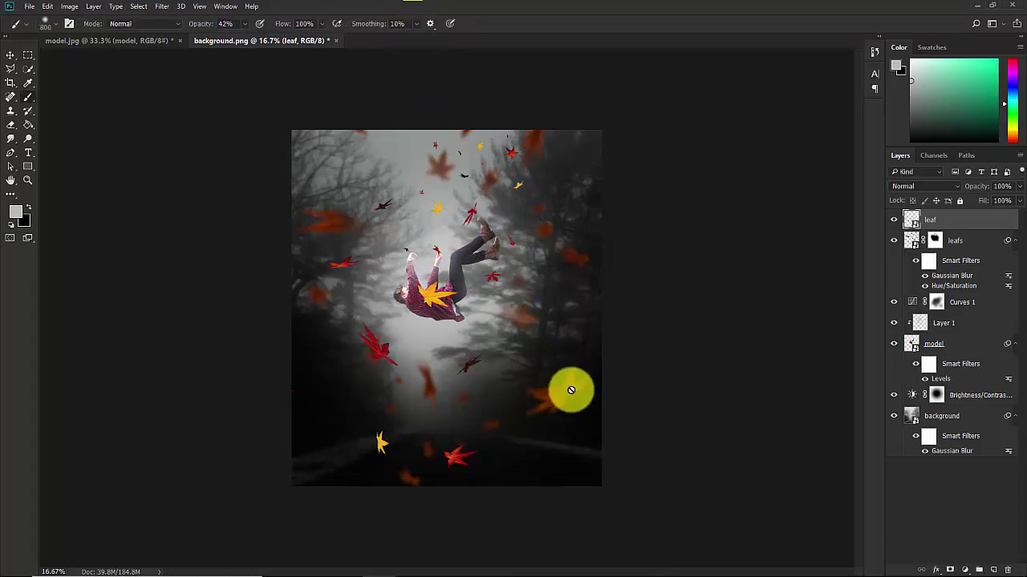
- Colorize the leaf layer with Hue/Saturation at hue 26 for a uniform autumn orange
key("ctrl+u")
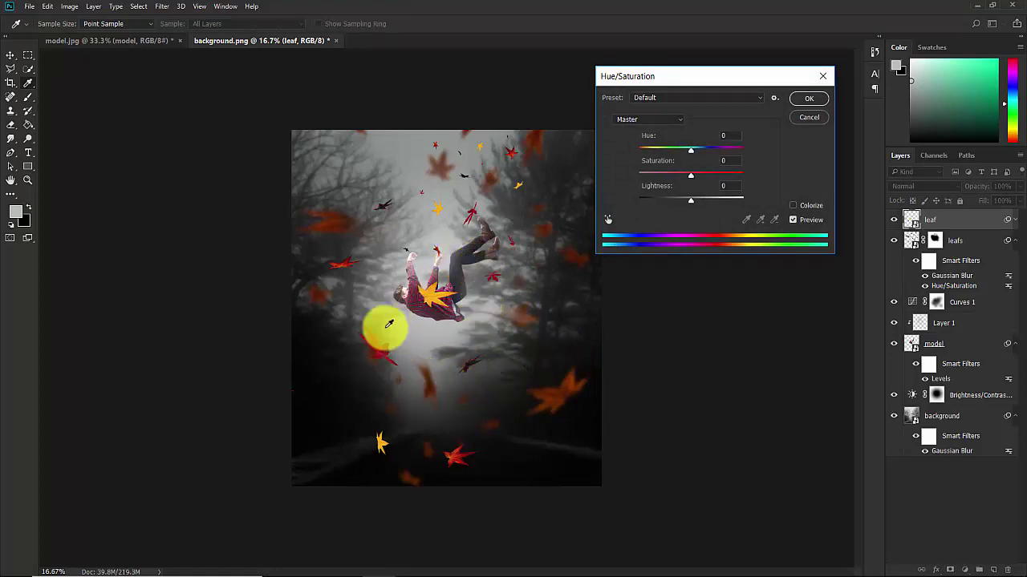
left_click(794, 206)
left_click_drag(684, 152, 703, 173)
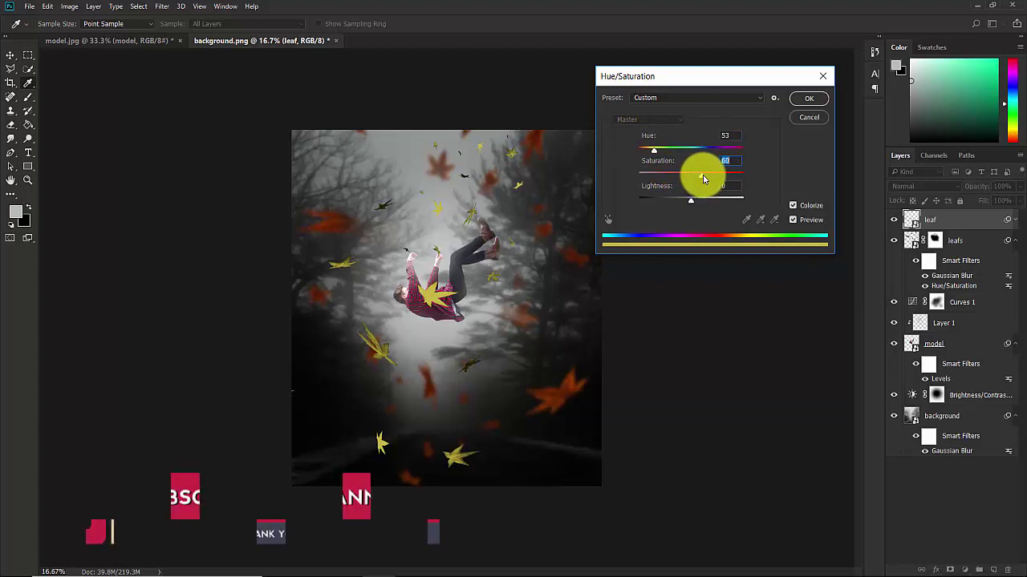
mouse_move(653, 150)
left_mouse_down()
mouse_move(642, 143)
mouse_move(647, 153)
left_mouse_up()
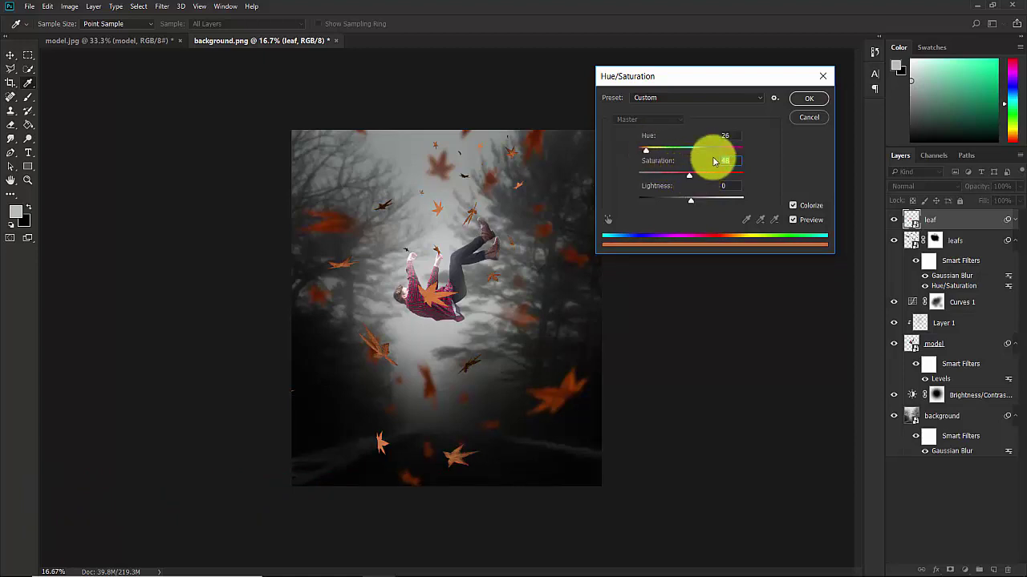
left_click(810, 99)
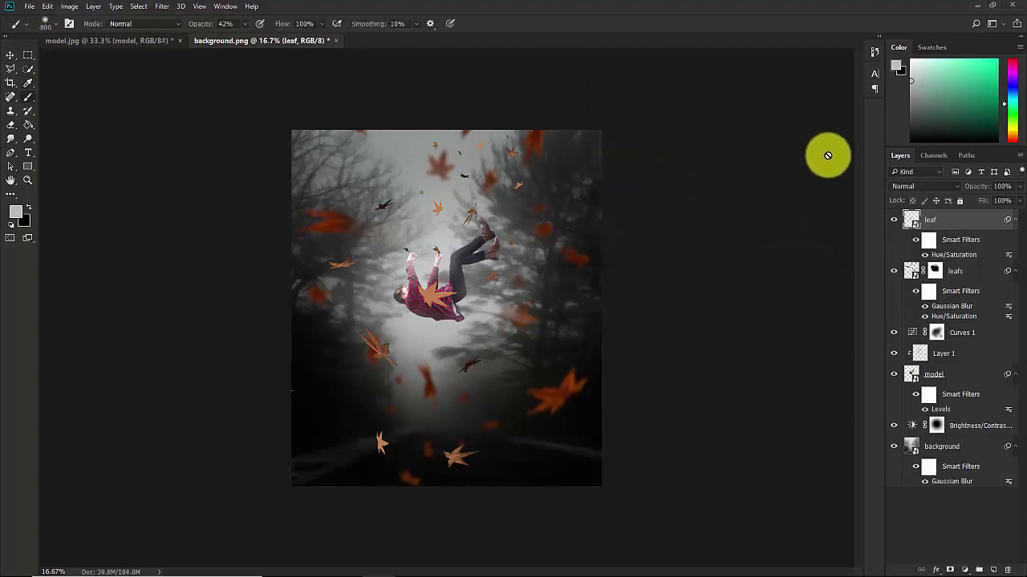
- Add a layer mask to the leaf layer and paint out the leaves covering the falling man
left_click(951, 569)
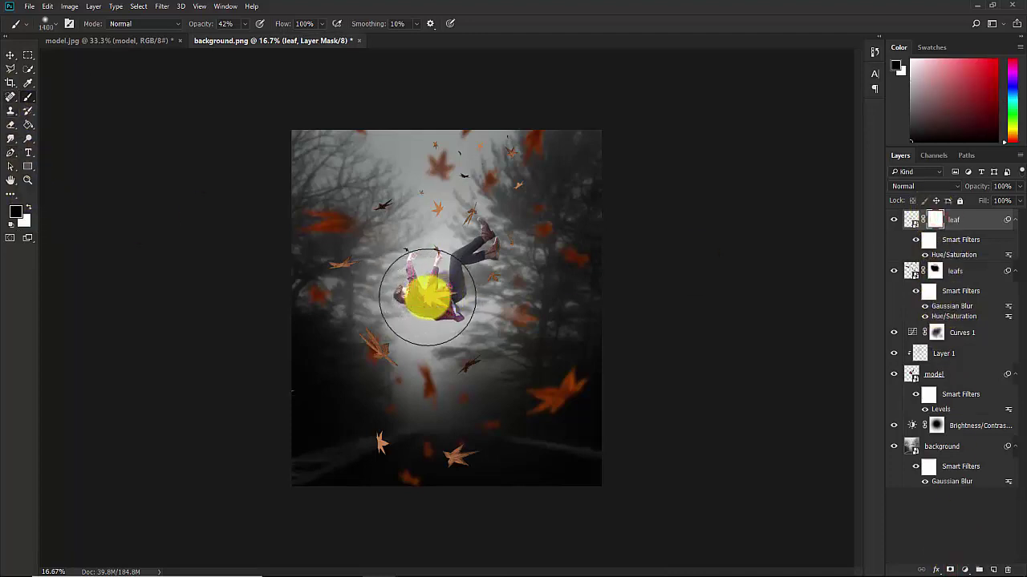
mouse_move(426, 293)
left_mouse_down()
mouse_move(543, 243)
mouse_move(429, 286)
left_mouse_up()
mouse_move(481, 240)
left_mouse_down()
mouse_move(469, 175)
mouse_move(426, 245)
left_mouse_up()
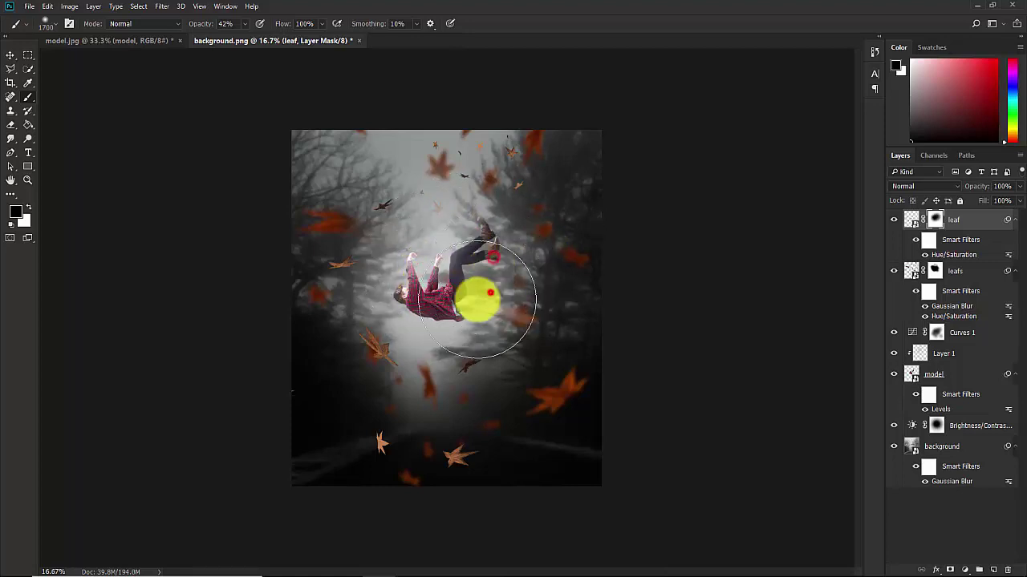
mouse_move(457, 256)
left_mouse_down()
mouse_move(367, 280)
mouse_move(471, 274)
left_mouse_up()
mouse_move(440, 241)
left_mouse_down()
mouse_move(430, 225)
mouse_move(468, 235)
mouse_move(488, 286)
left_mouse_up()
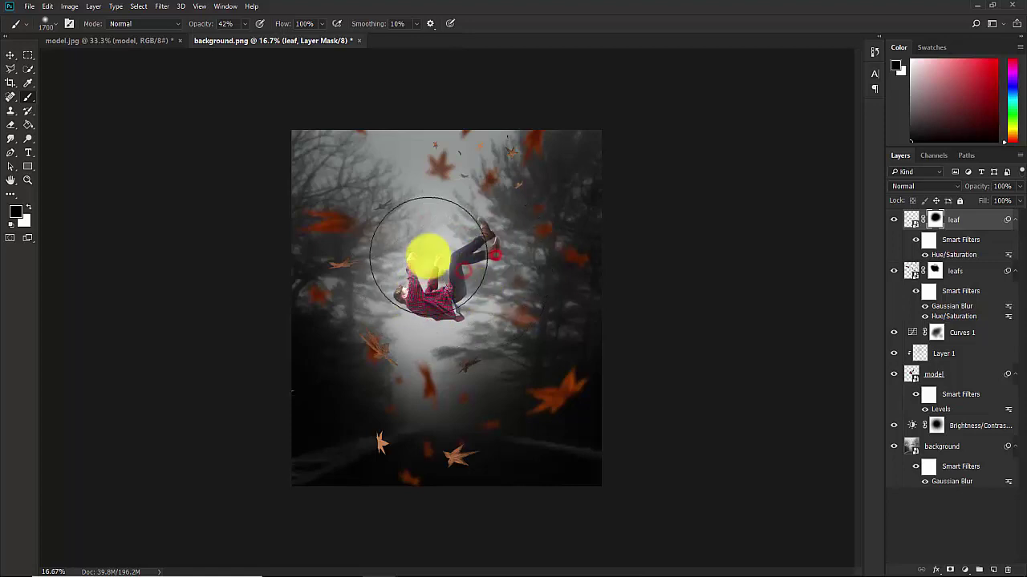
left_click_drag(437, 251, 466, 251)
mouse_move(457, 296)
left_mouse_down()
mouse_move(484, 263)
mouse_move(367, 289)
mouse_move(475, 284)
mouse_move(472, 253)
mouse_move(477, 271)
mouse_move(608, 379)
mouse_move(544, 295)
mouse_move(424, 315)
mouse_move(570, 337)
left_mouse_up()
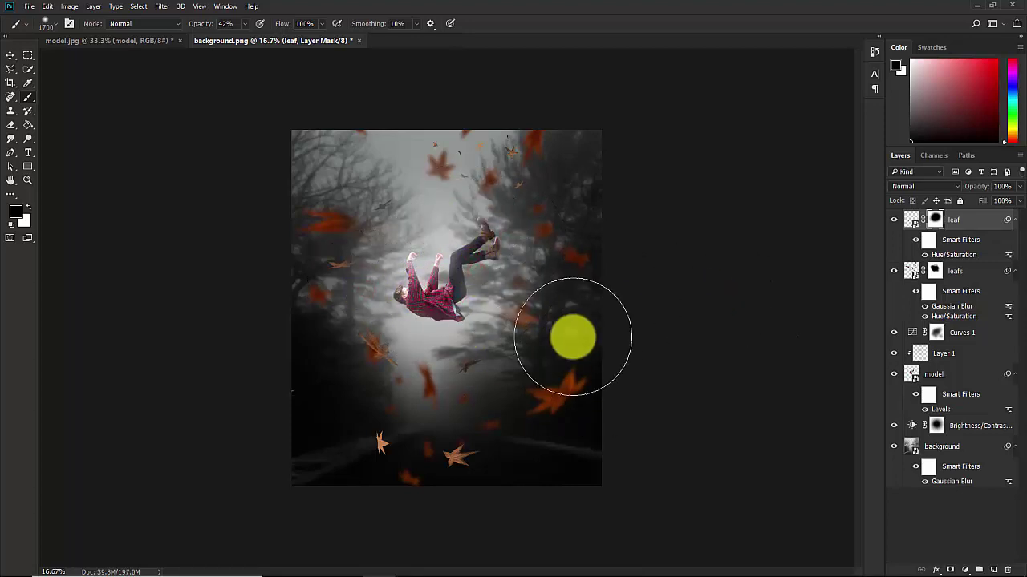
left_click(969, 526)
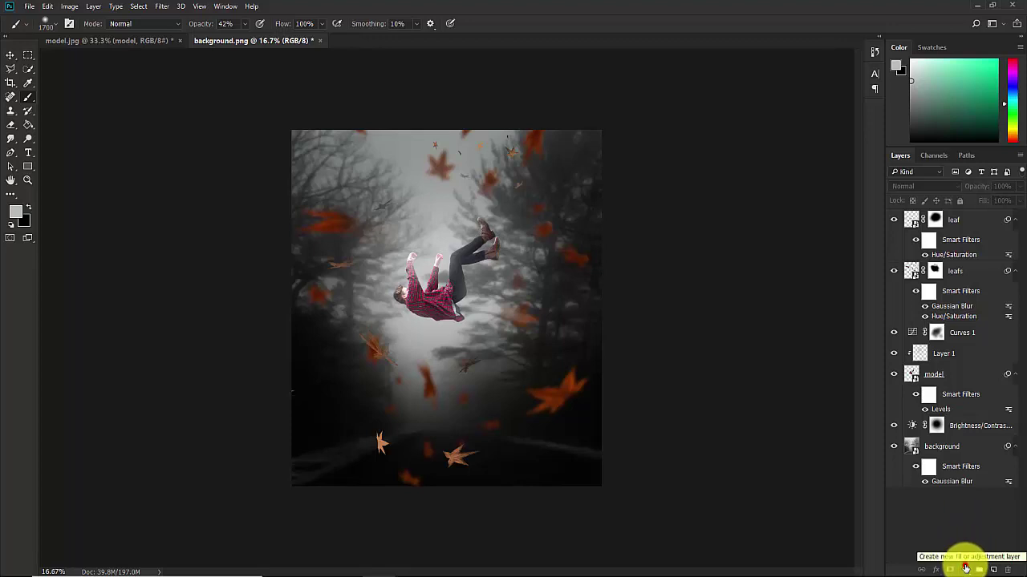
- Add a Color Balance adjustment layer and target its Highlights tone range
left_click(965, 569)
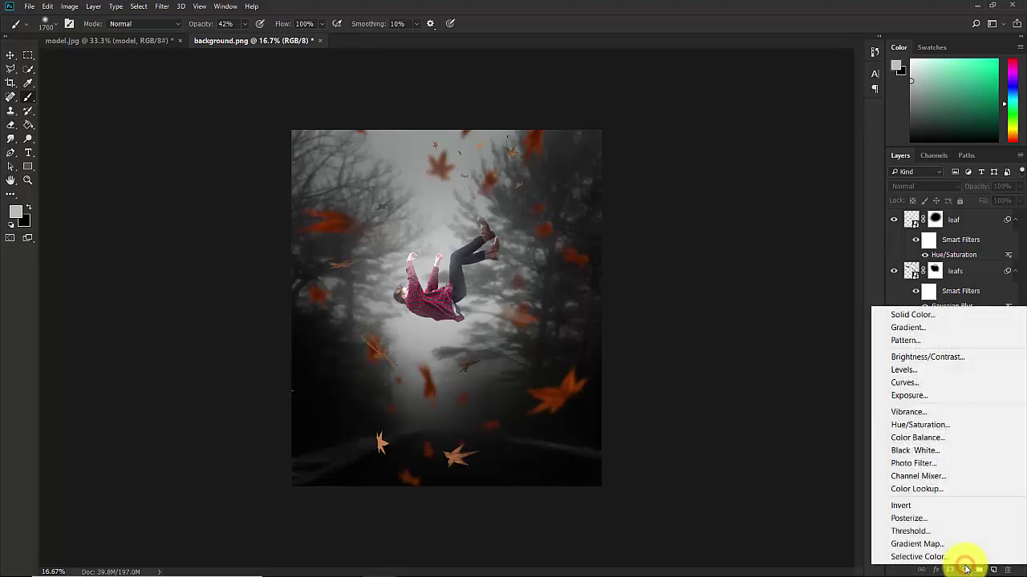
left_click(919, 437)
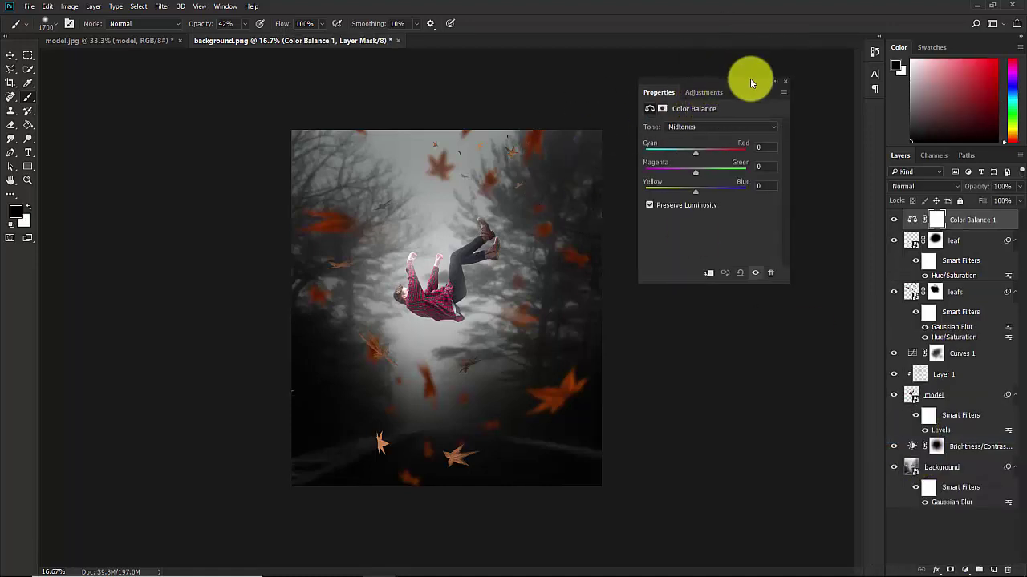
left_click_drag(750, 78, 667, 152)
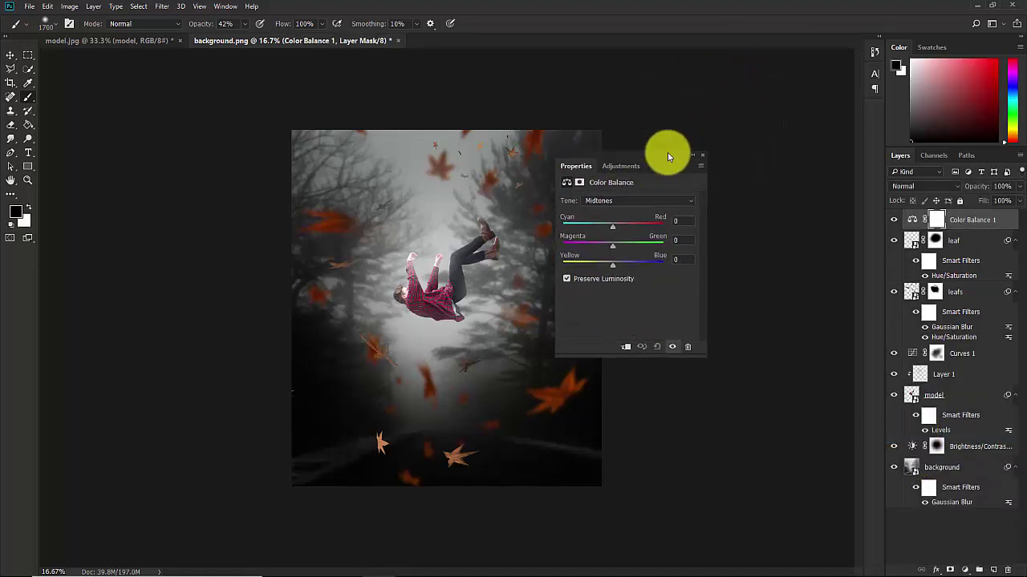
left_click(616, 201)
left_click(600, 227)
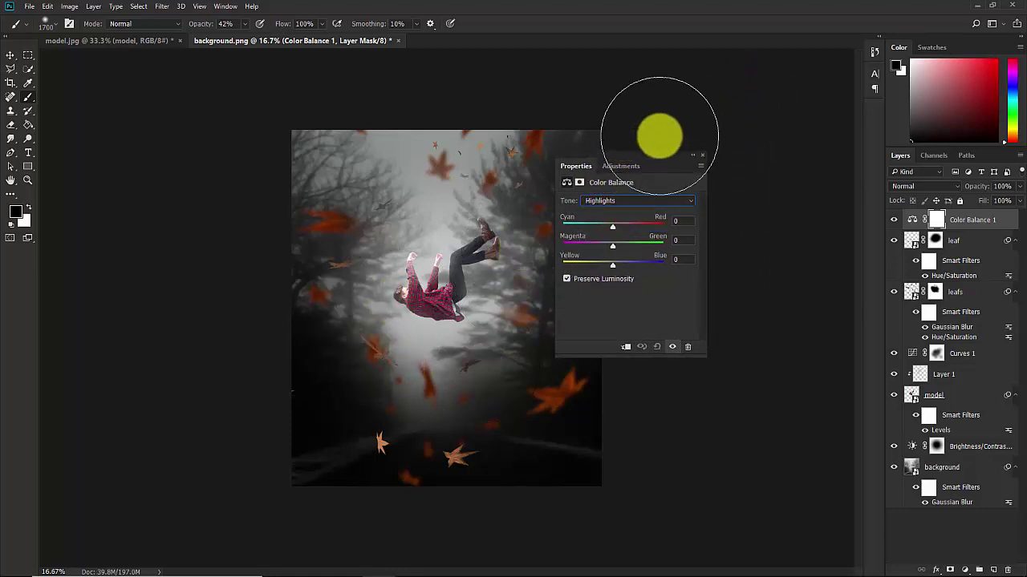
- Reset highlight Cyan/Red and Magenta/Green to 0 and push the highlights toward yellow
left_click_drag(653, 158, 710, 138)
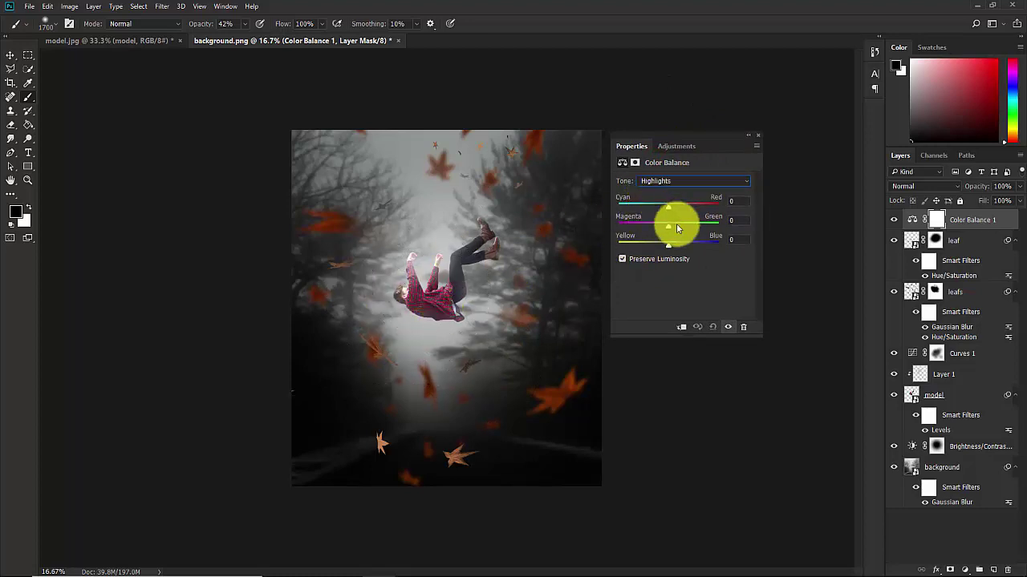
left_click_drag(634, 253, 657, 250)
left_click_drag(668, 209, 641, 232)
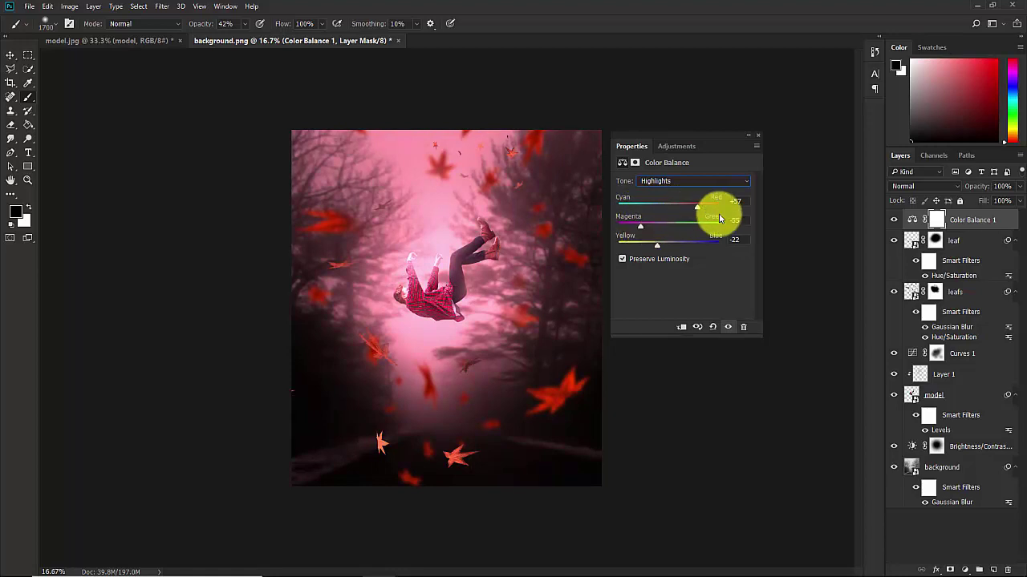
left_click(747, 200)
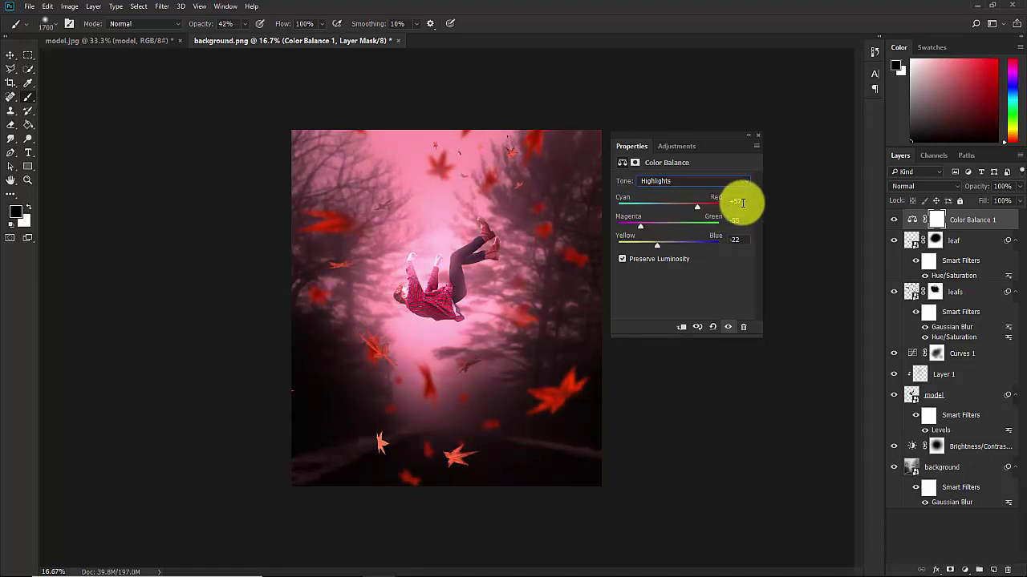
type("0")
left_click(750, 217)
type("0")
left_click(739, 239)
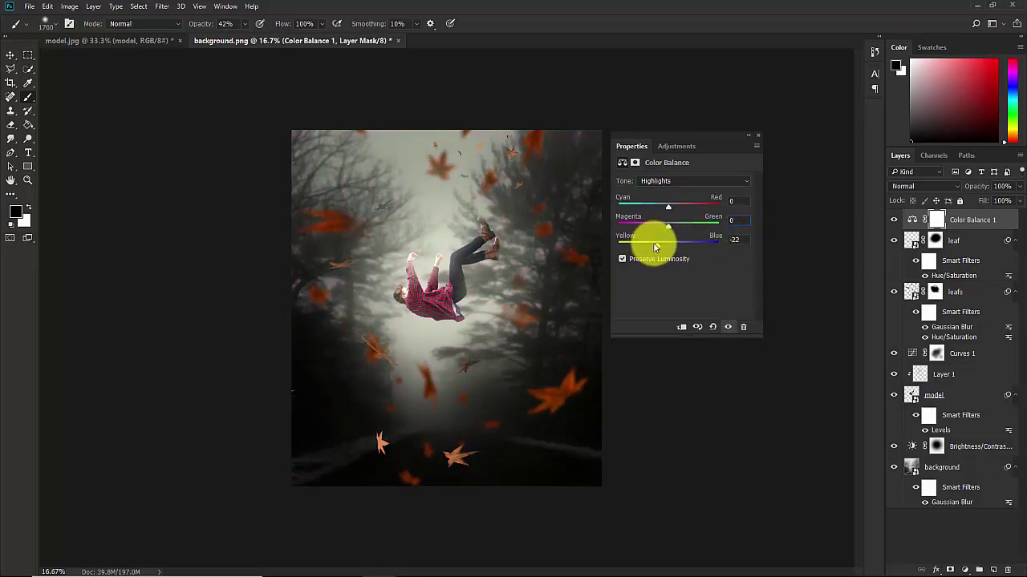
left_click_drag(656, 247, 642, 250)
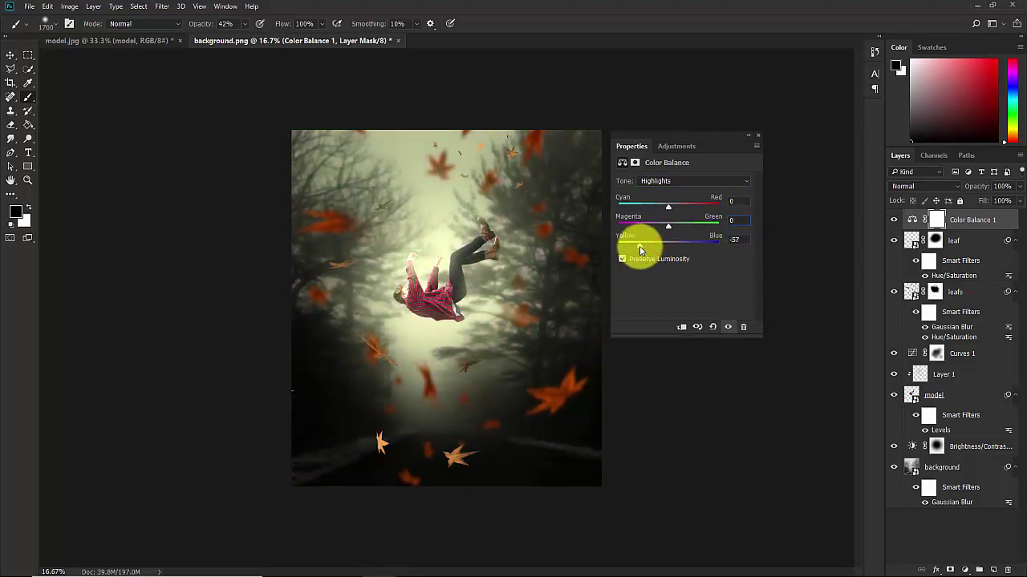
left_click(738, 239)
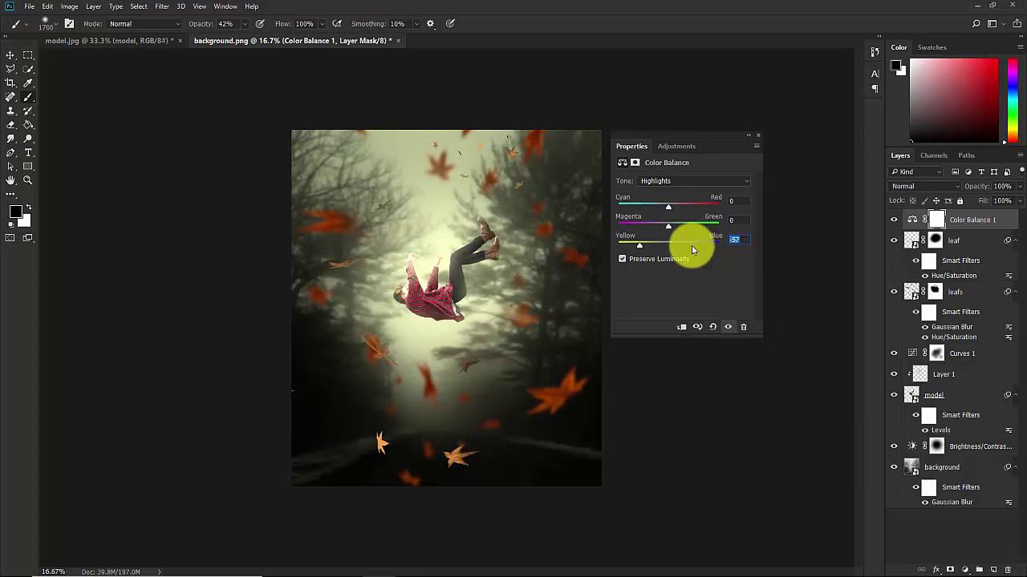
- Set highlights Yellow/Blue to -50 and shadows Cyan/Red to -30
type("-50")
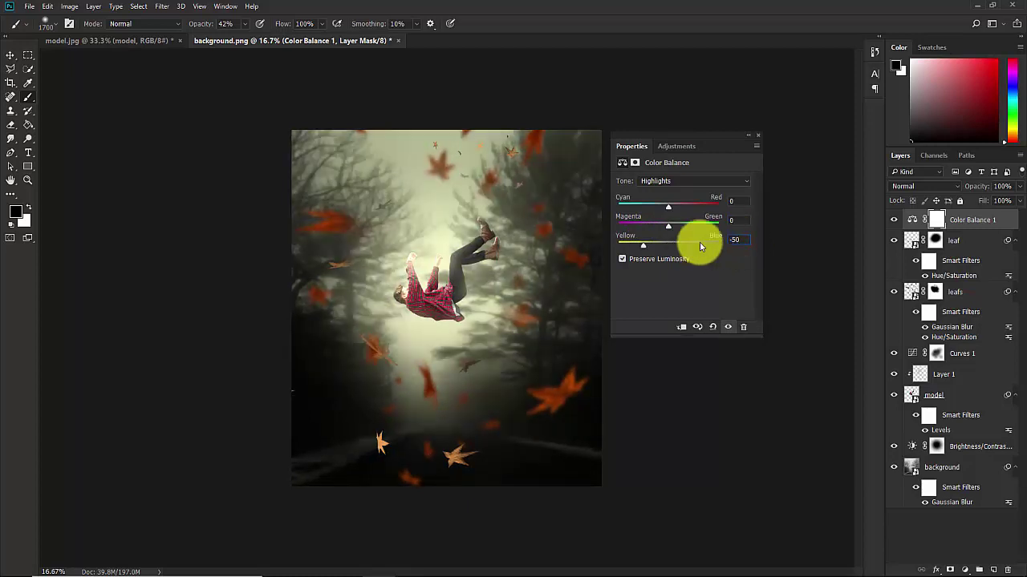
left_click(658, 180)
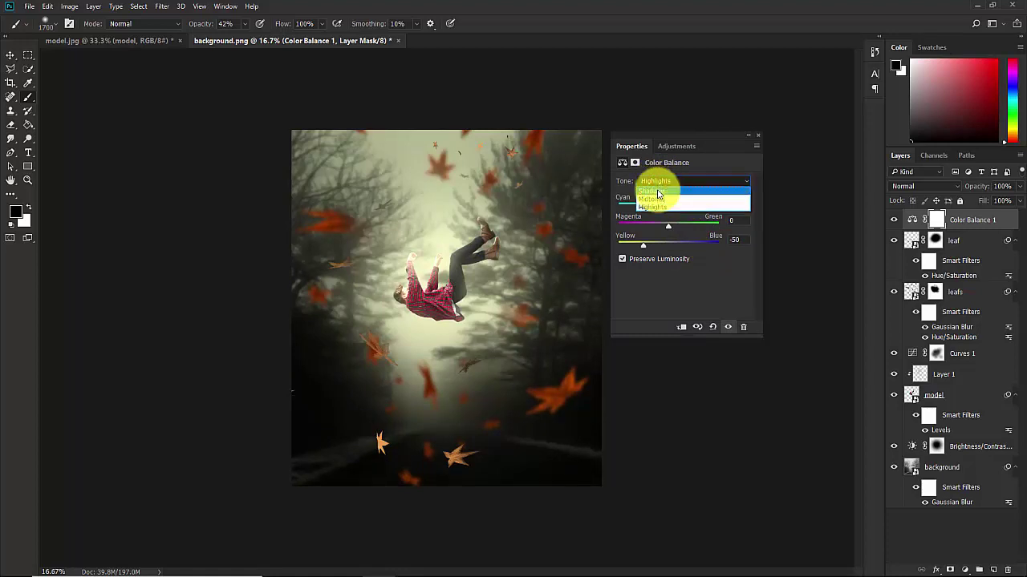
left_click(656, 191)
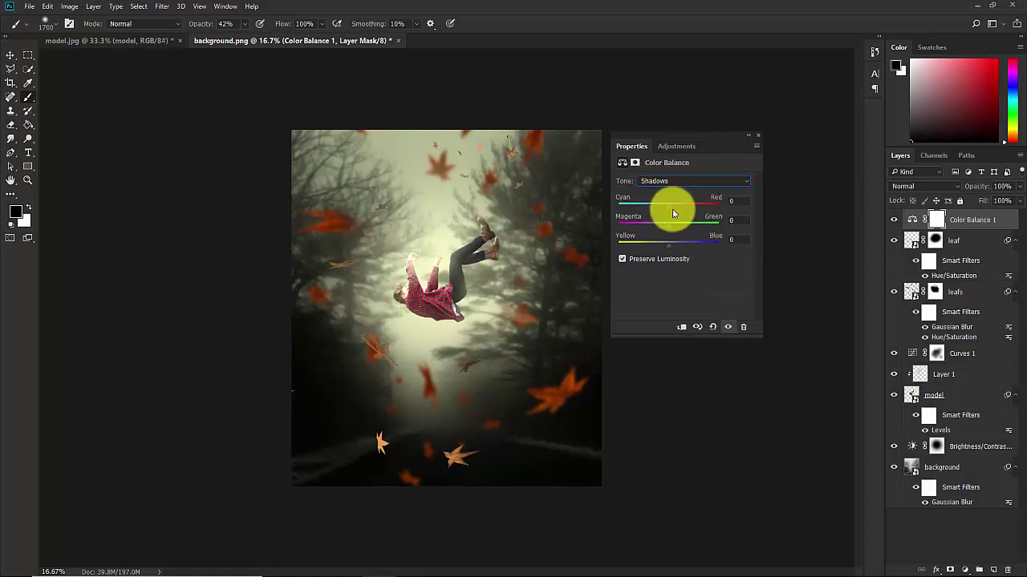
left_click_drag(667, 210, 644, 212)
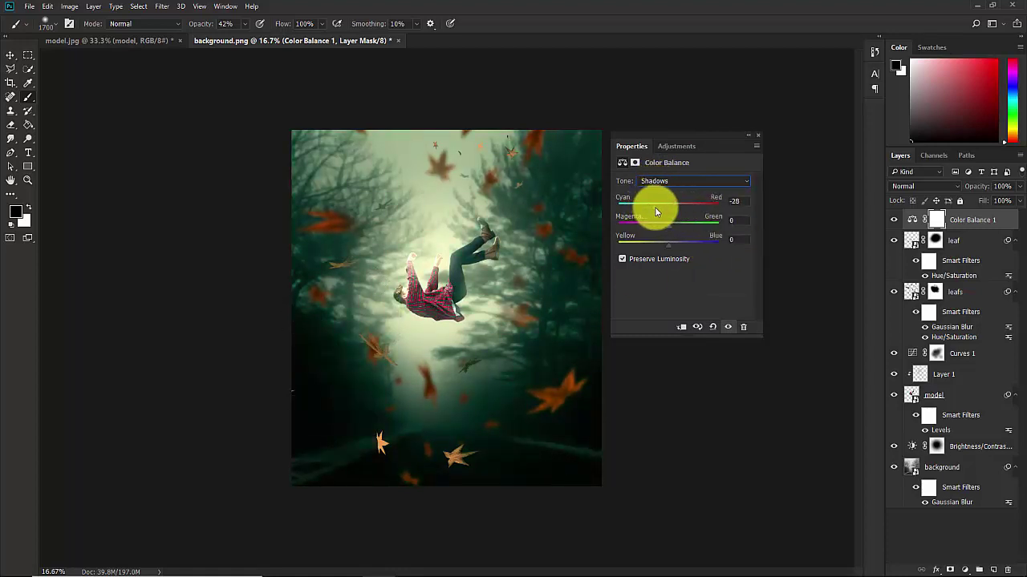
left_click_drag(655, 211, 655, 214)
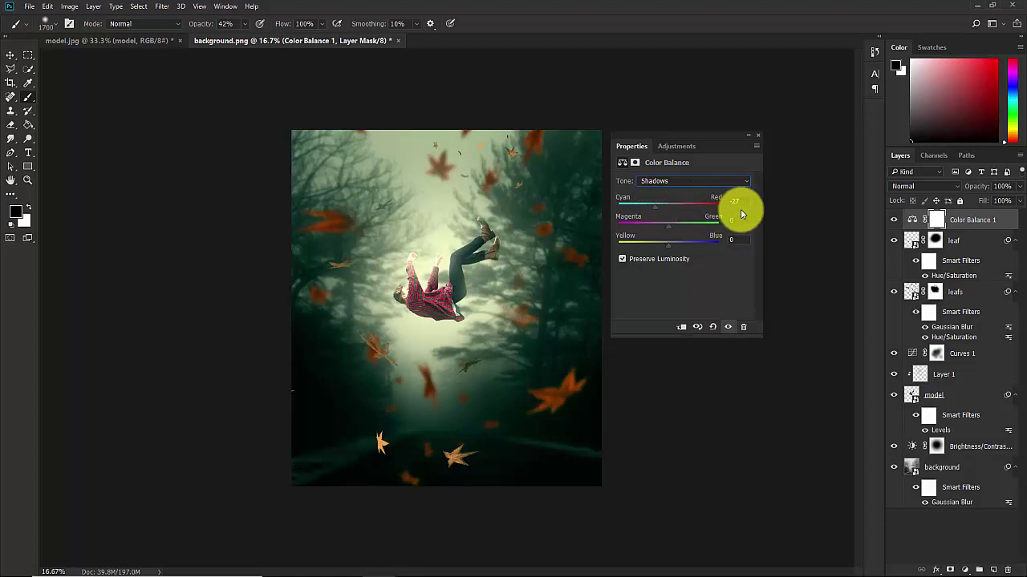
left_click(744, 202)
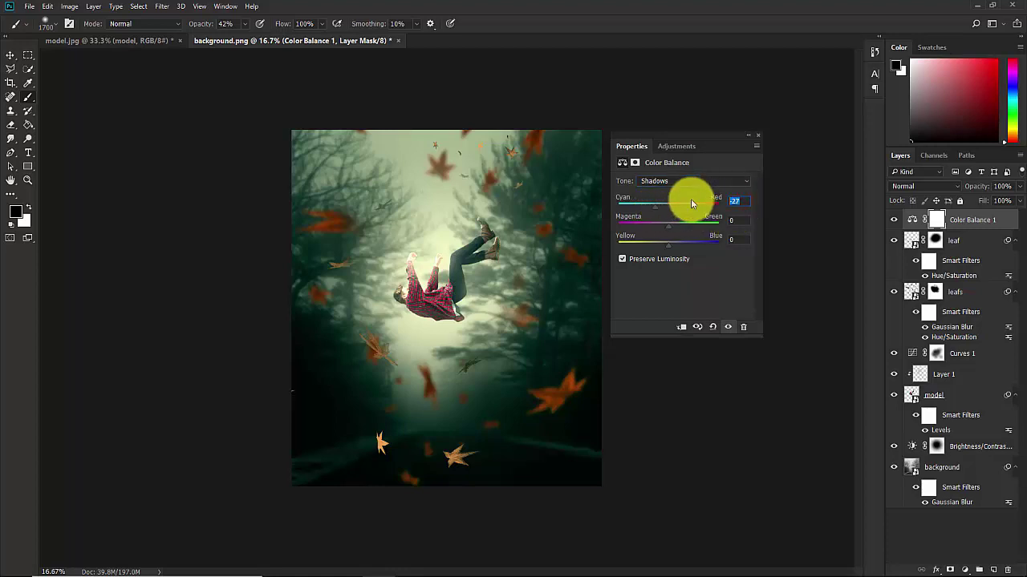
type("-30")
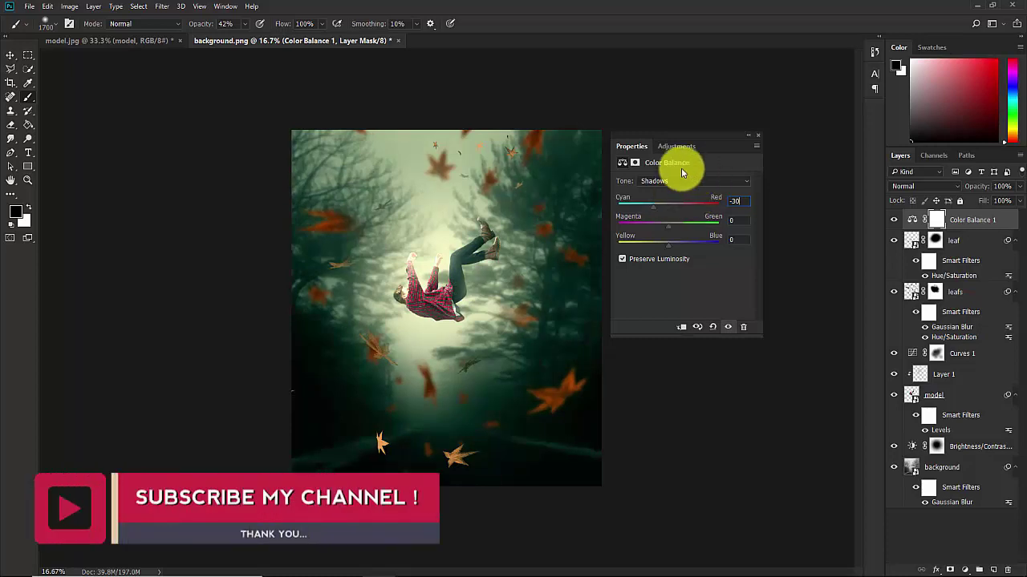
- Shift the midtones Cyan/Red toward red at +35 and compare Color Balance 1 on and off
left_click(660, 182)
left_click(660, 197)
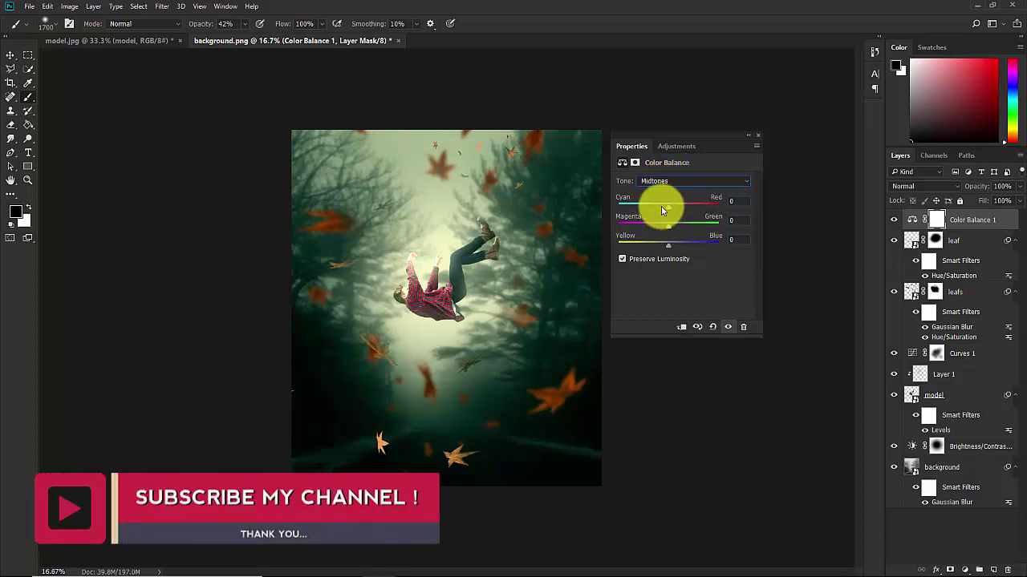
left_click_drag(670, 205, 674, 209)
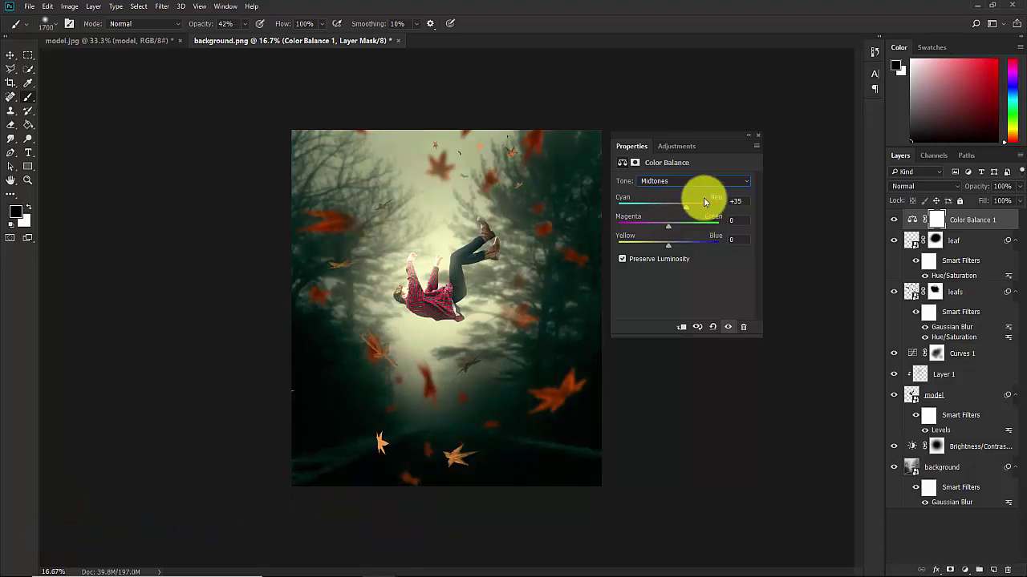
left_click(757, 134)
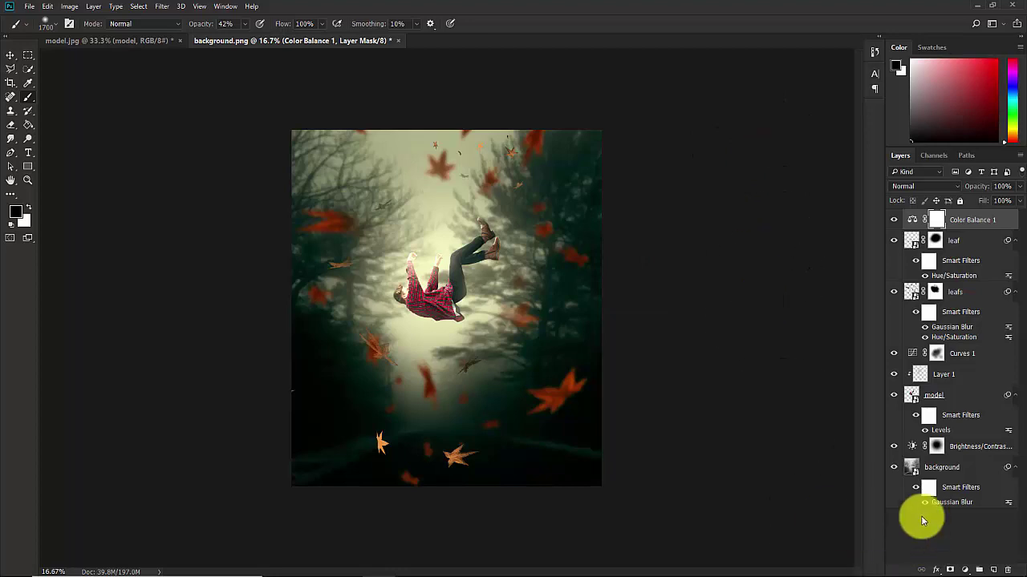
left_click(893, 219)
left_click(892, 219)
left_click(935, 542)
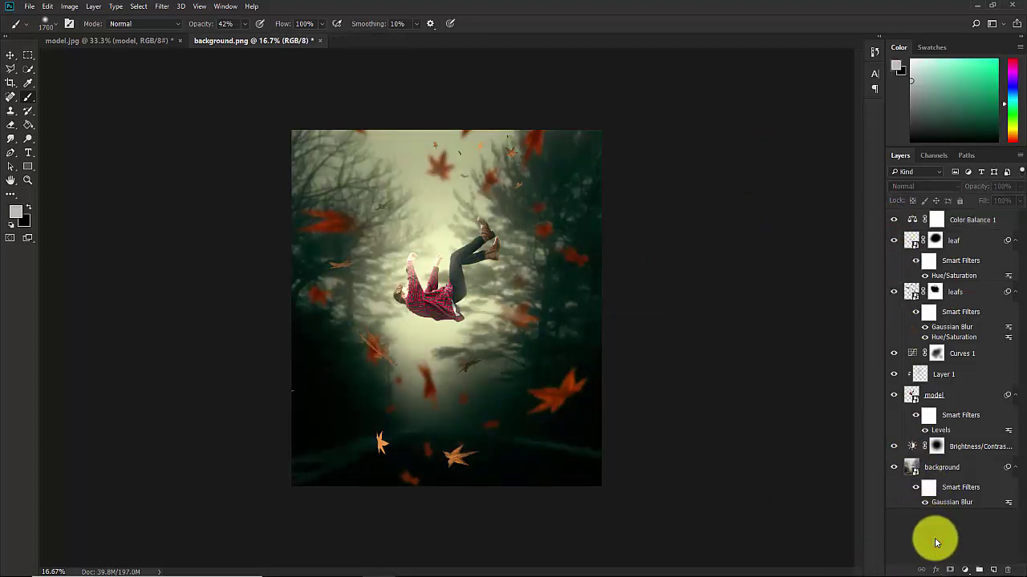
- Add a Levels adjustment layer with the output black level set to 10
left_click(968, 570)
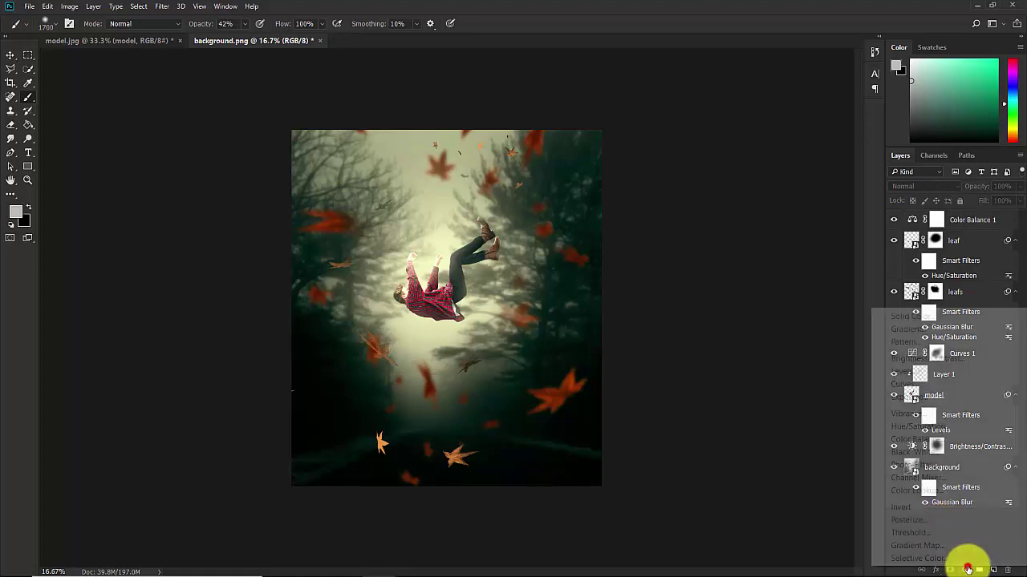
left_click(904, 373)
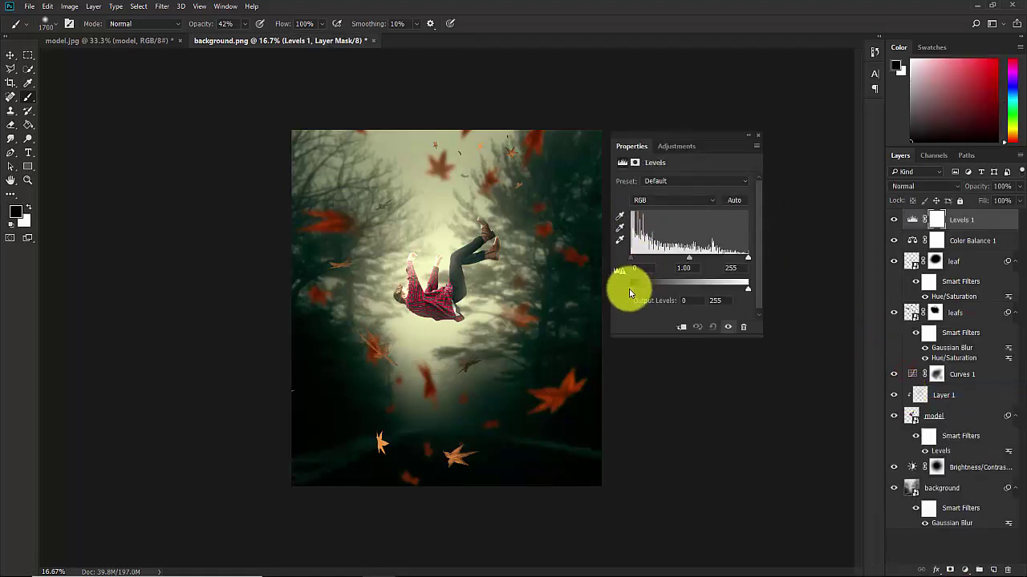
left_click(697, 301)
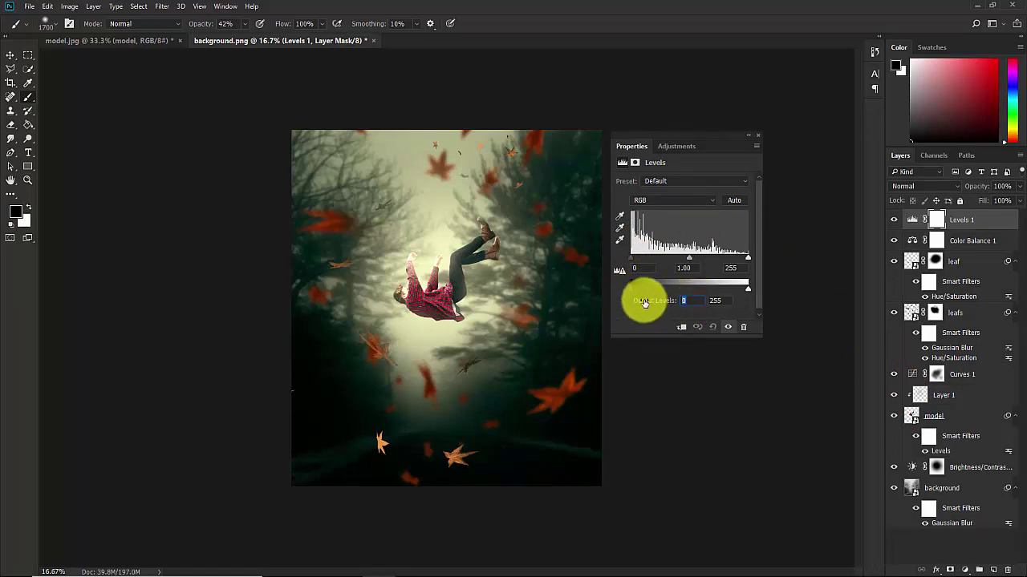
type("10")
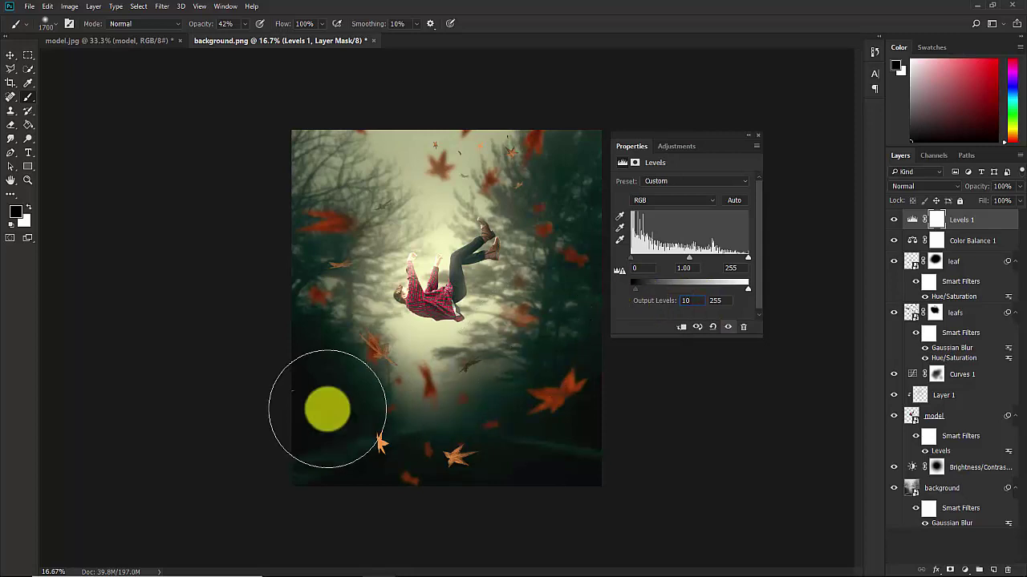
left_click(757, 138)
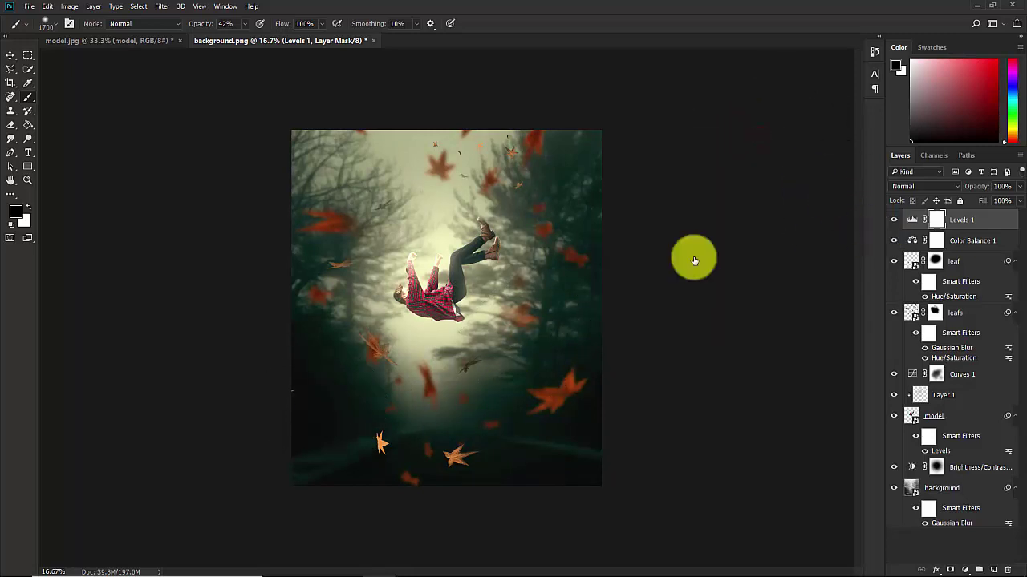
- Toggle Levels 1 off and on to compare the faded shadows
left_click(10, 55)
left_click(896, 220)
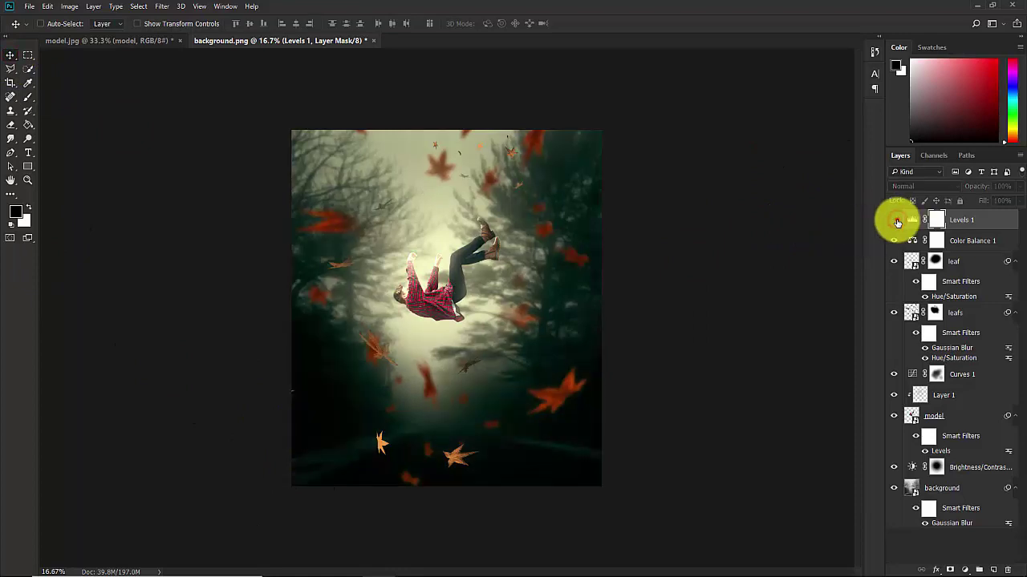
left_click(897, 222)
left_click(896, 222)
left_click(897, 222)
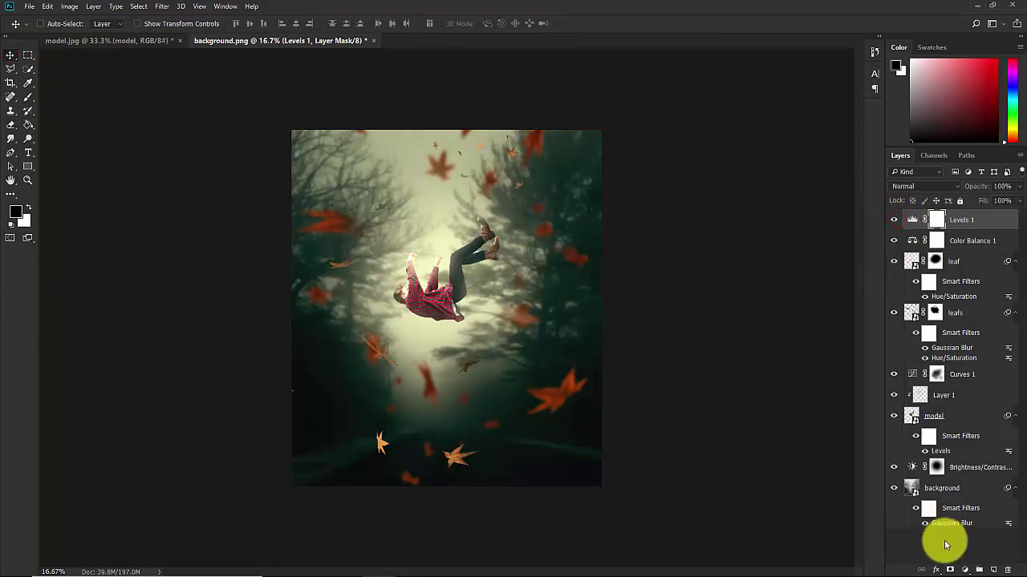
left_click(944, 545)
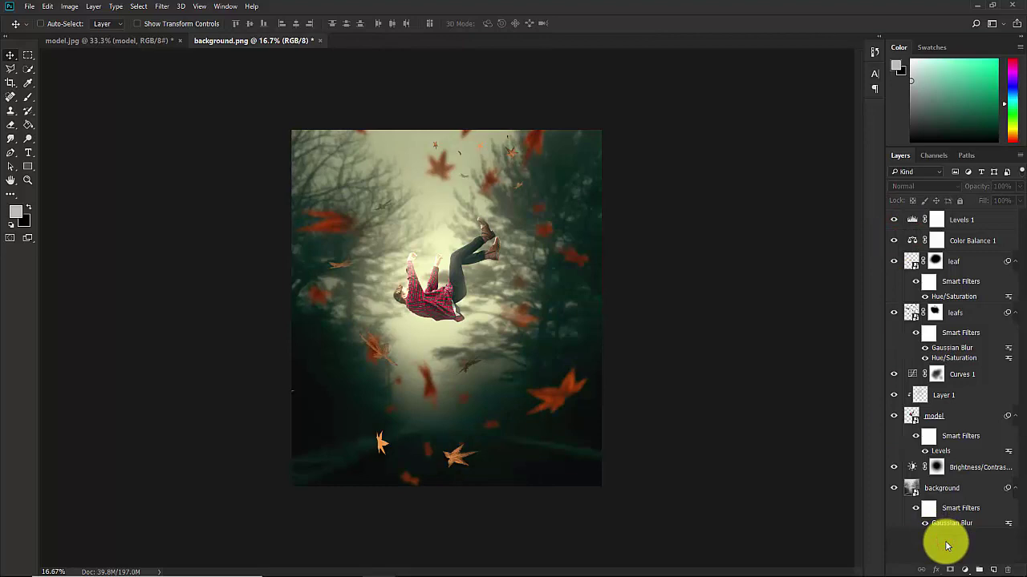
- Stamp all visible layers into Layer 2 and apply a High Pass filter at radius 2
key("ctrl+shift+alt+e")
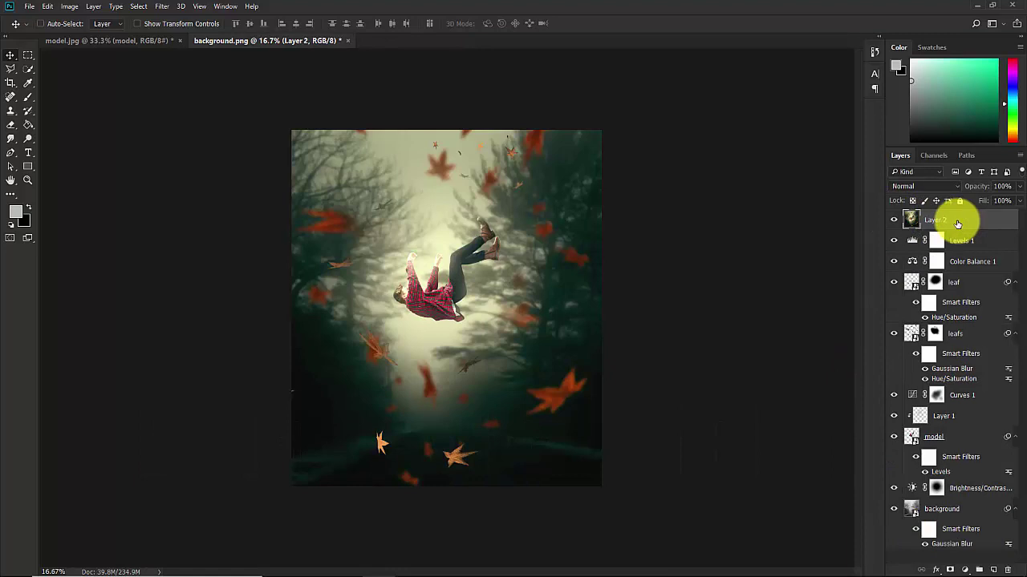
left_click(158, 5)
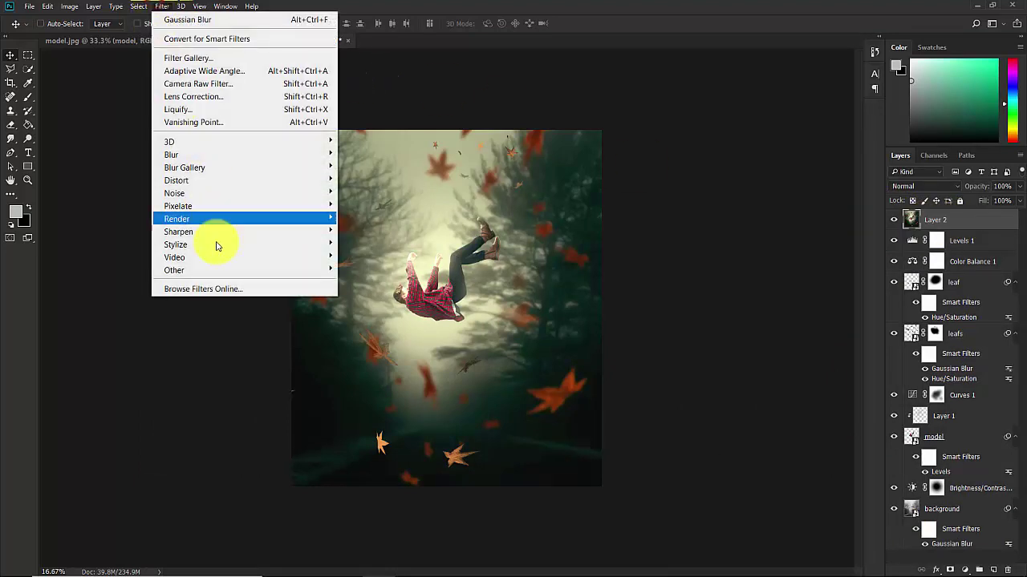
mouse_move(233, 271)
left_click(375, 283)
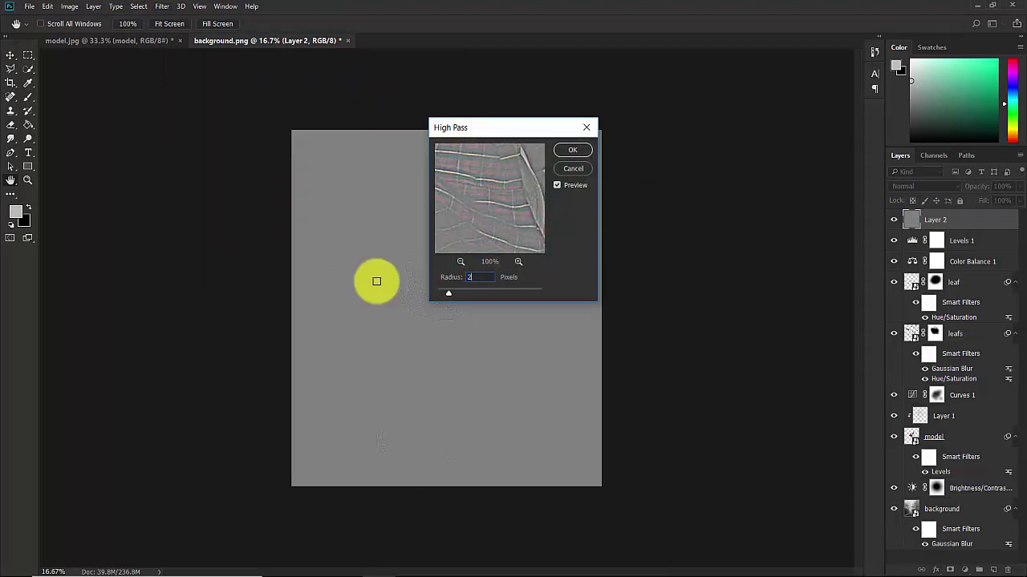
left_click(581, 153)
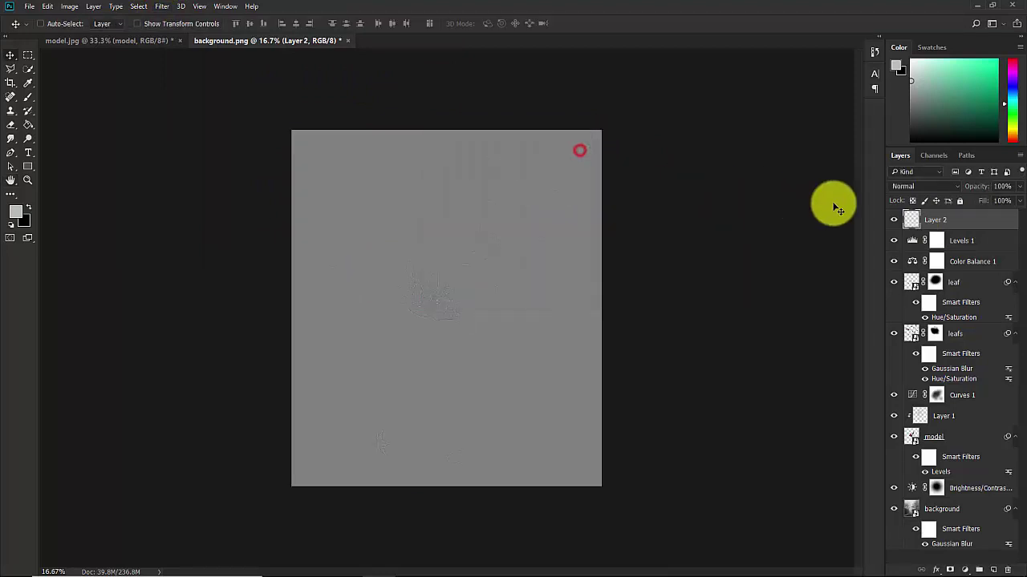
left_click(900, 188)
- Set Layer 2 to Vivid Light and compare the sharpening zoomed in on the falling man
left_click(907, 342)
key("ctrl+plus")
key("ctrl+plus")
key("ctrl+plus")
key("ctrl+plus")
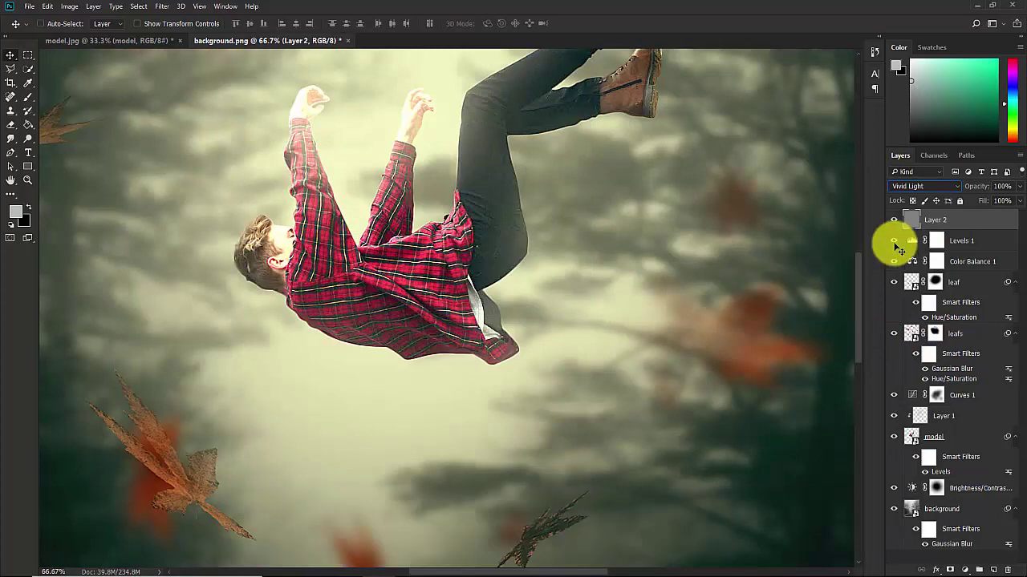
left_click(893, 220)
left_click(893, 220)
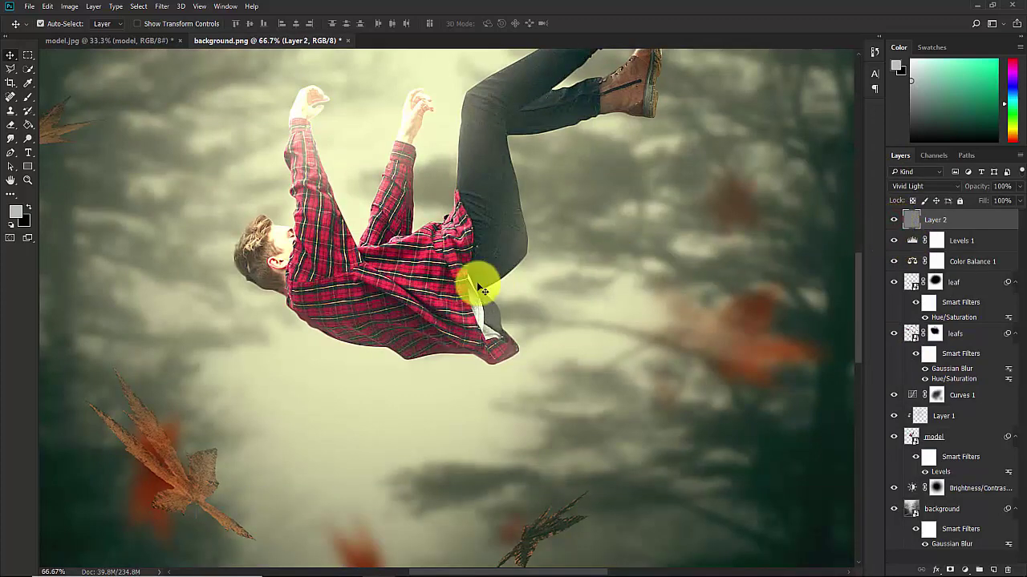
key("ctrl+minus")
key("ctrl+minus")
key("ctrl+minus")
key("ctrl+minus")
key("ctrl+minus")
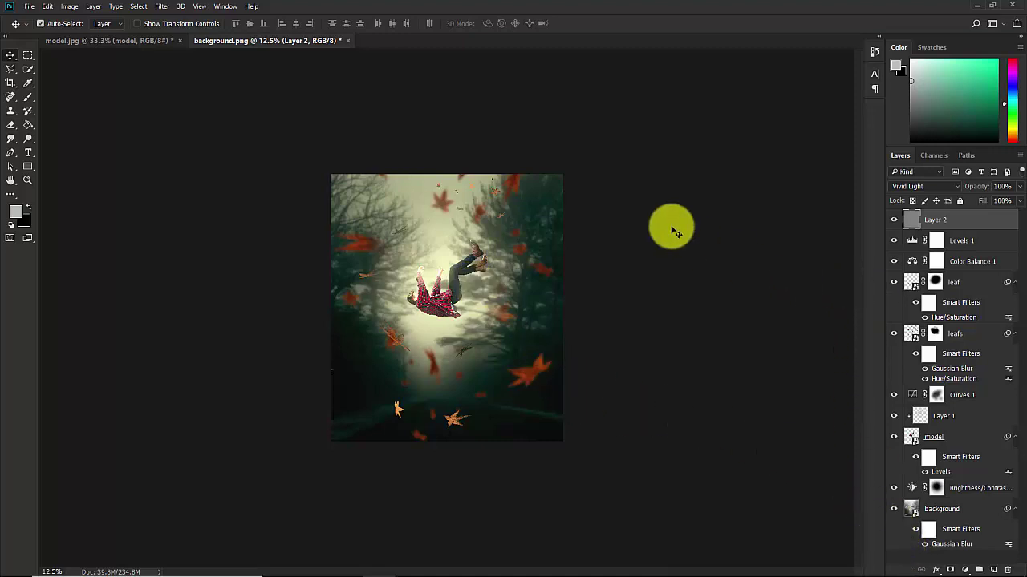
key("ctrl+plus")
key("ctrl+plus")
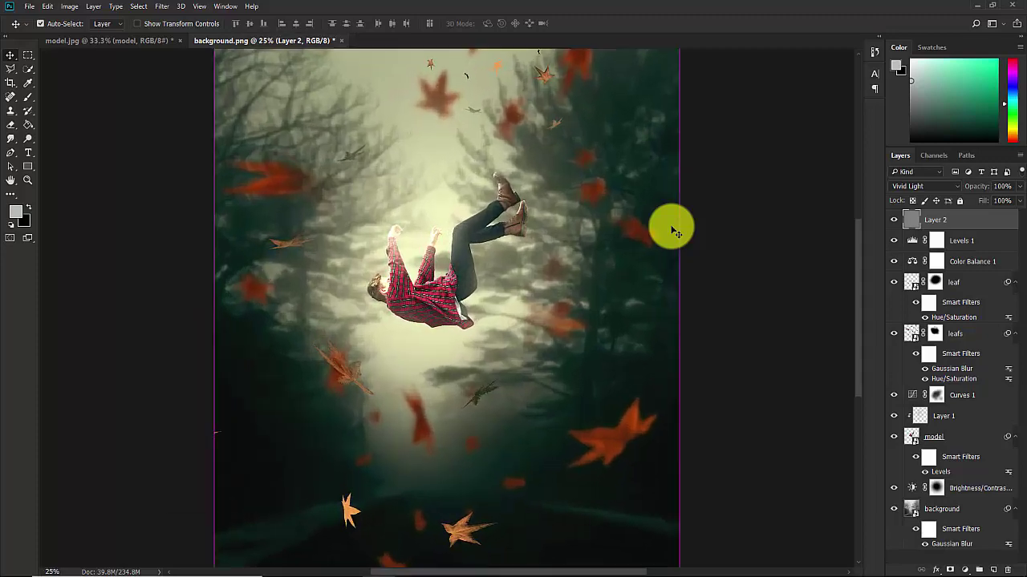